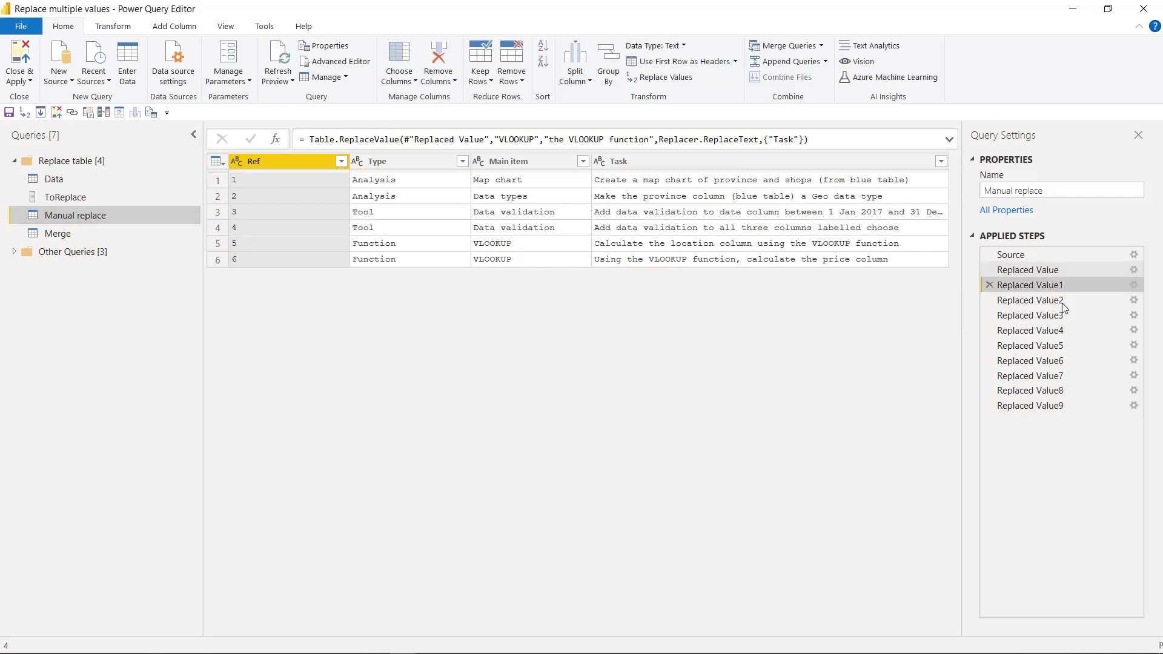
# - Step through the later Replaced Value steps of the Manual replace query
pyautogui.click(1060, 315)
pyautogui.click(1060, 346)
pyautogui.click(1060, 390)
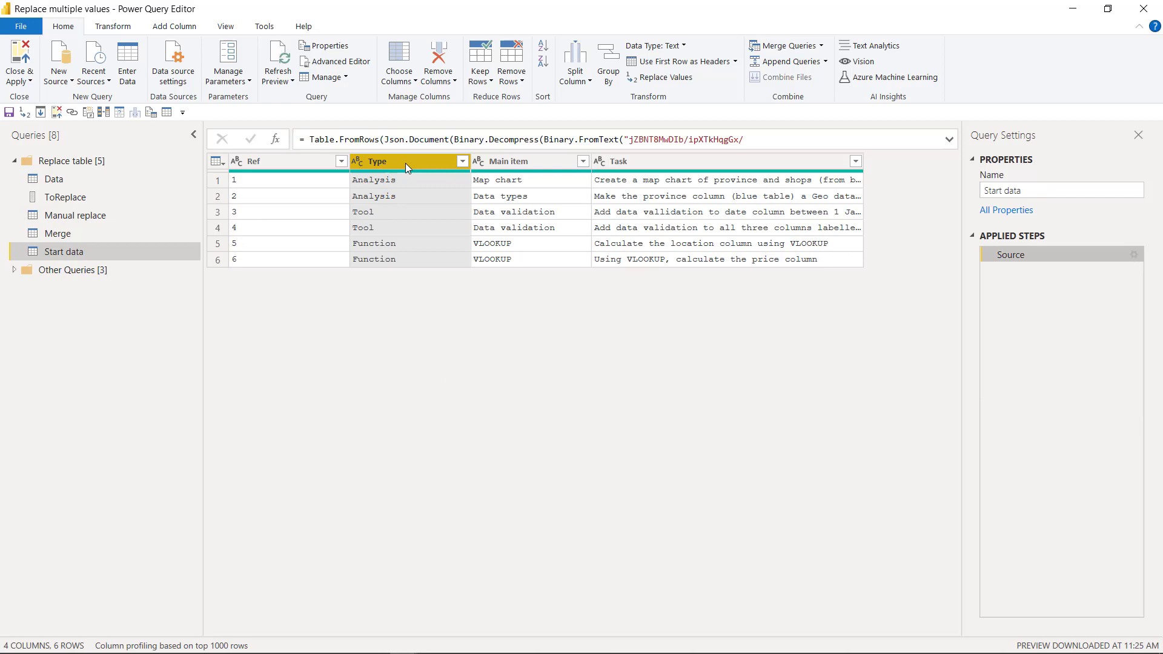
pyautogui.click(401, 194)
pyautogui.click(404, 212)
pyautogui.click(407, 243)
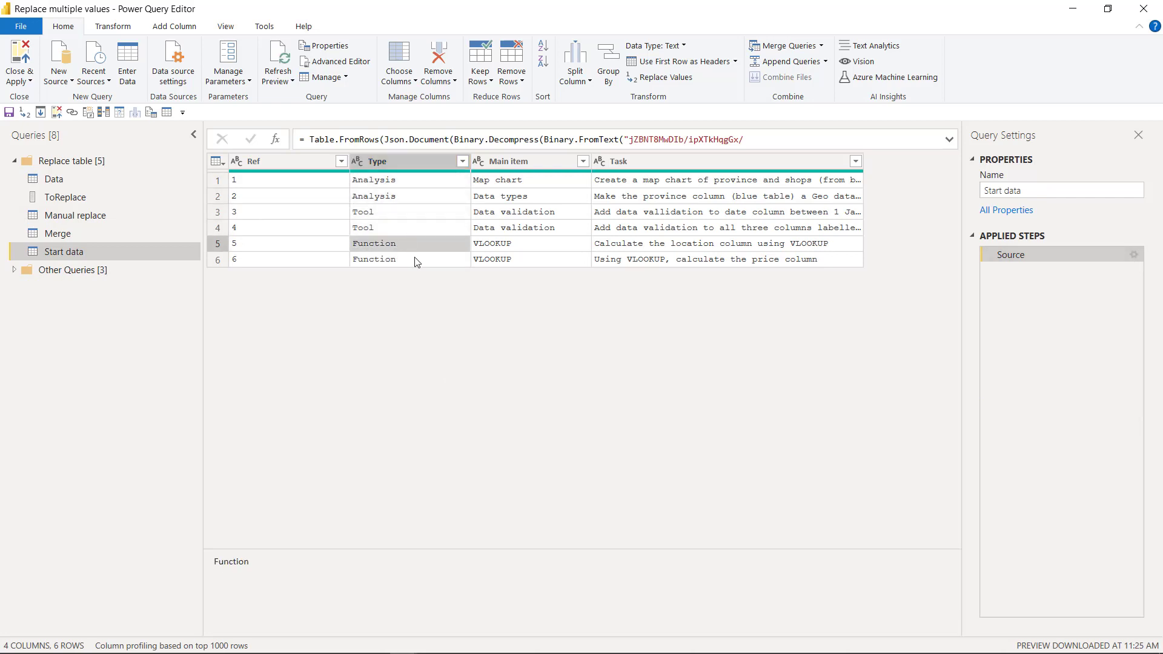
pyautogui.click(416, 259)
pyautogui.click(680, 228)
pyautogui.click(682, 245)
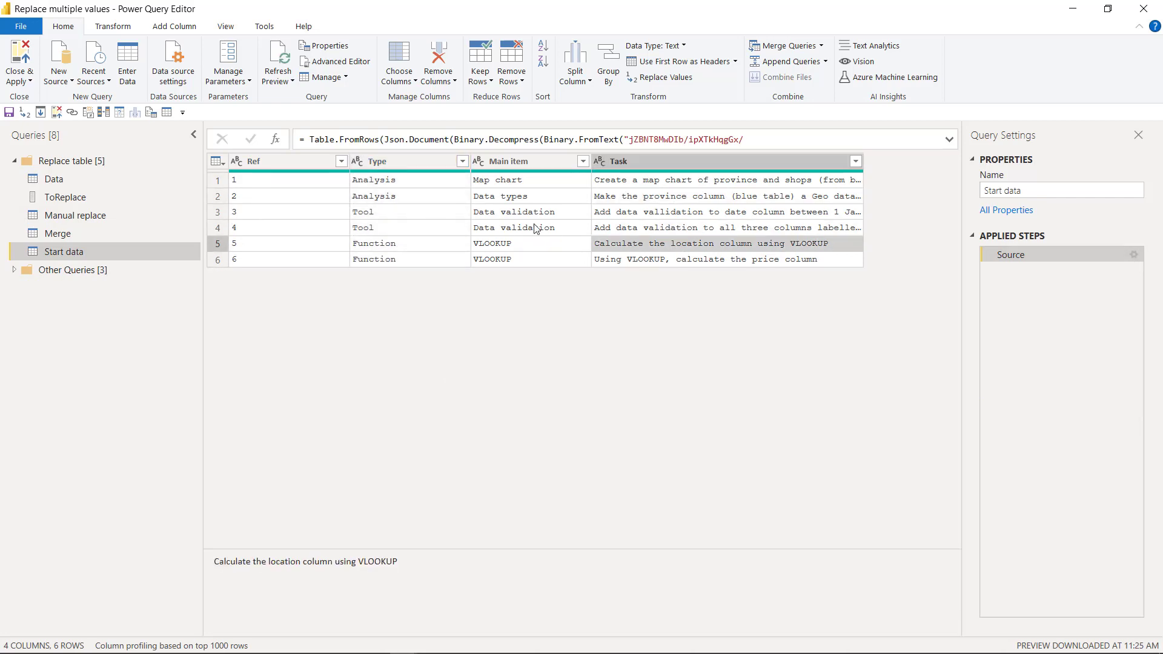
pyautogui.click(431, 162)
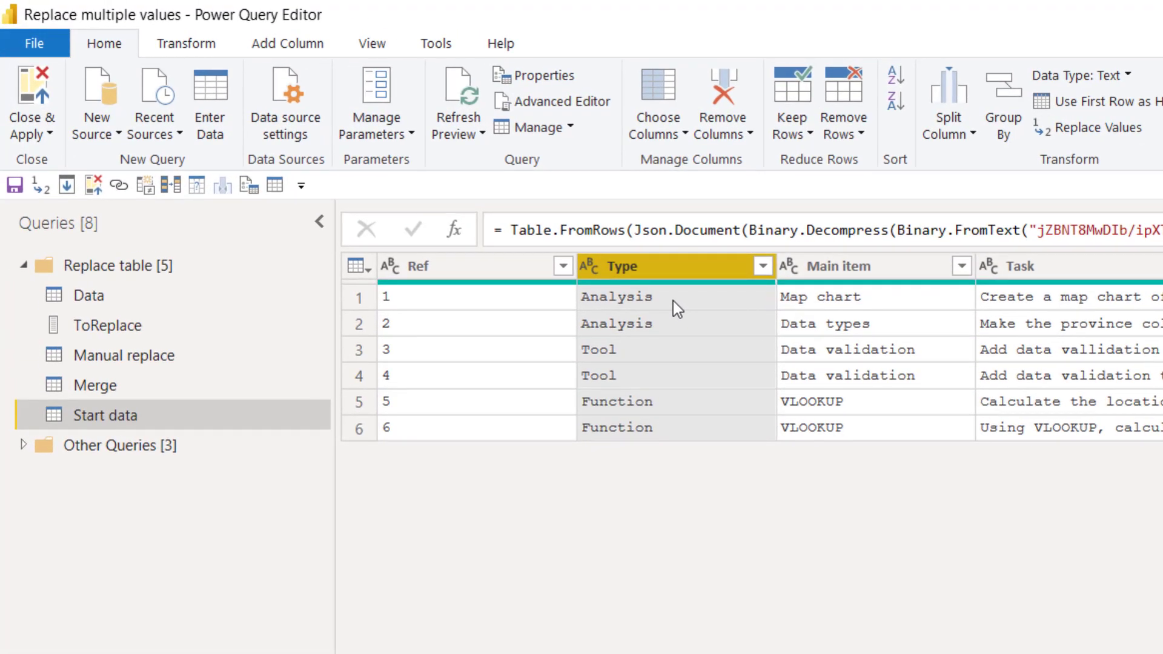
pyautogui.click(89, 394)
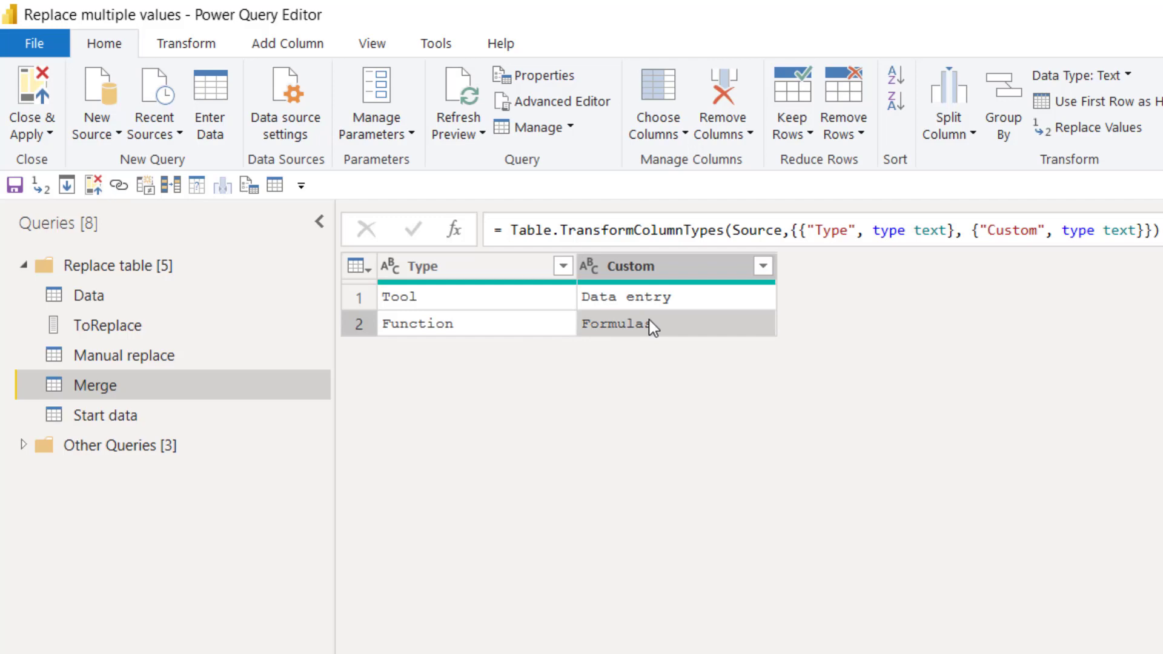
pyautogui.click(165, 419)
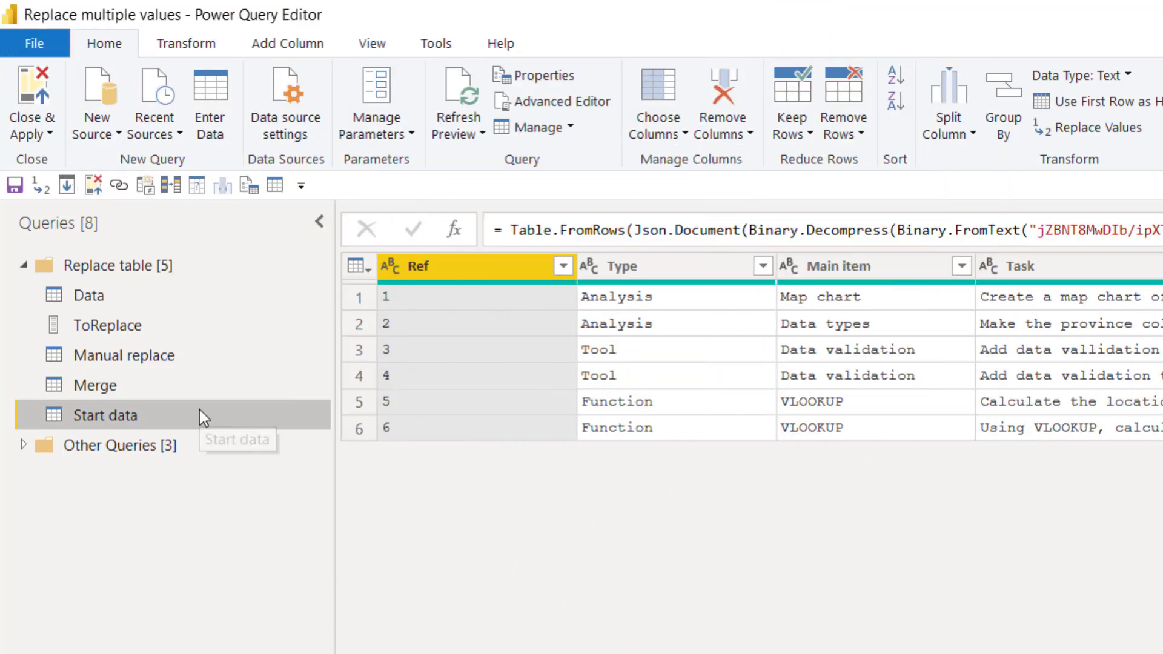
# - Reference Start data as a new query, keep only Type, and remove its duplicate values
pyautogui.rightClick(161, 418)
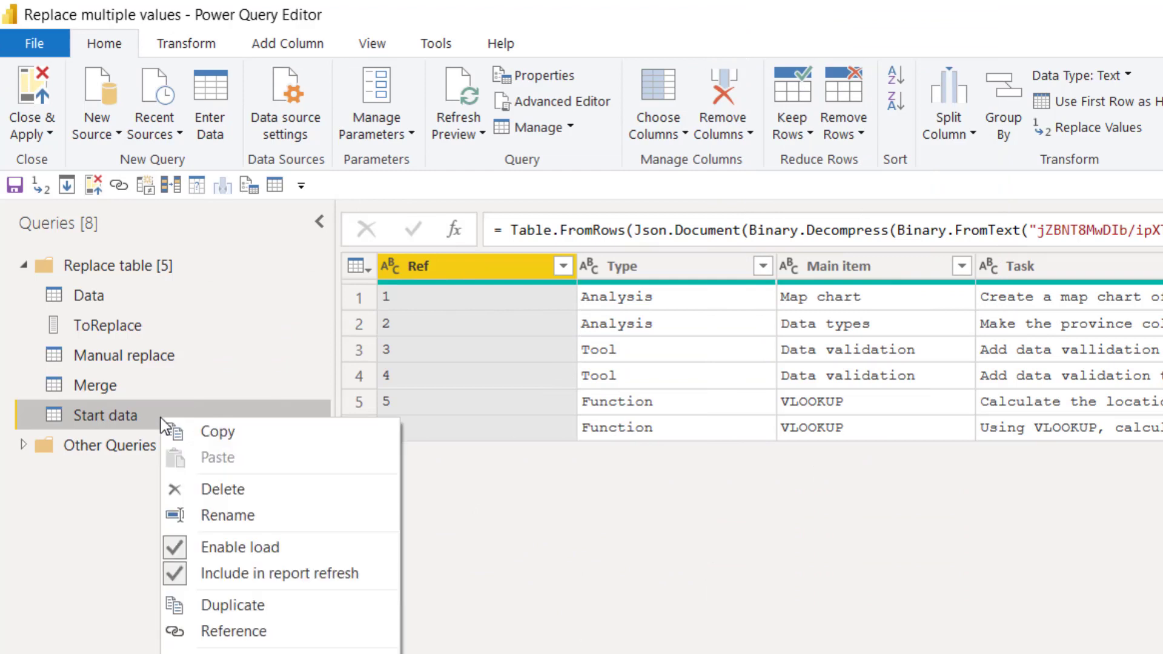
pyautogui.click(275, 631)
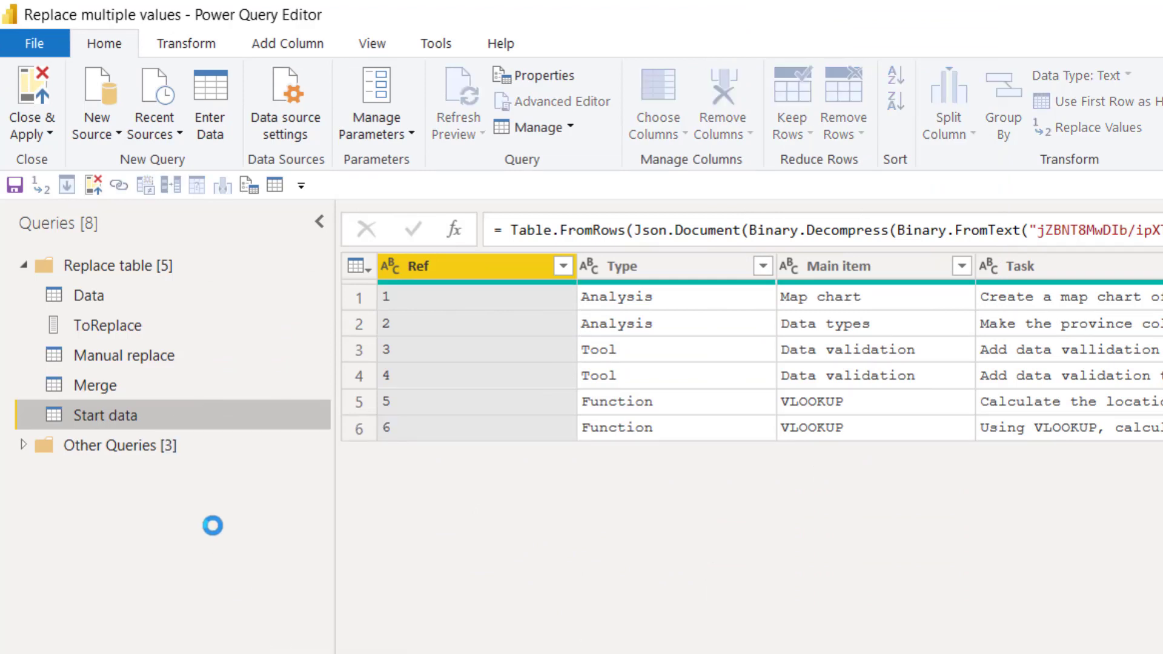
pyautogui.rightClick(676, 270)
pyautogui.click(780, 341)
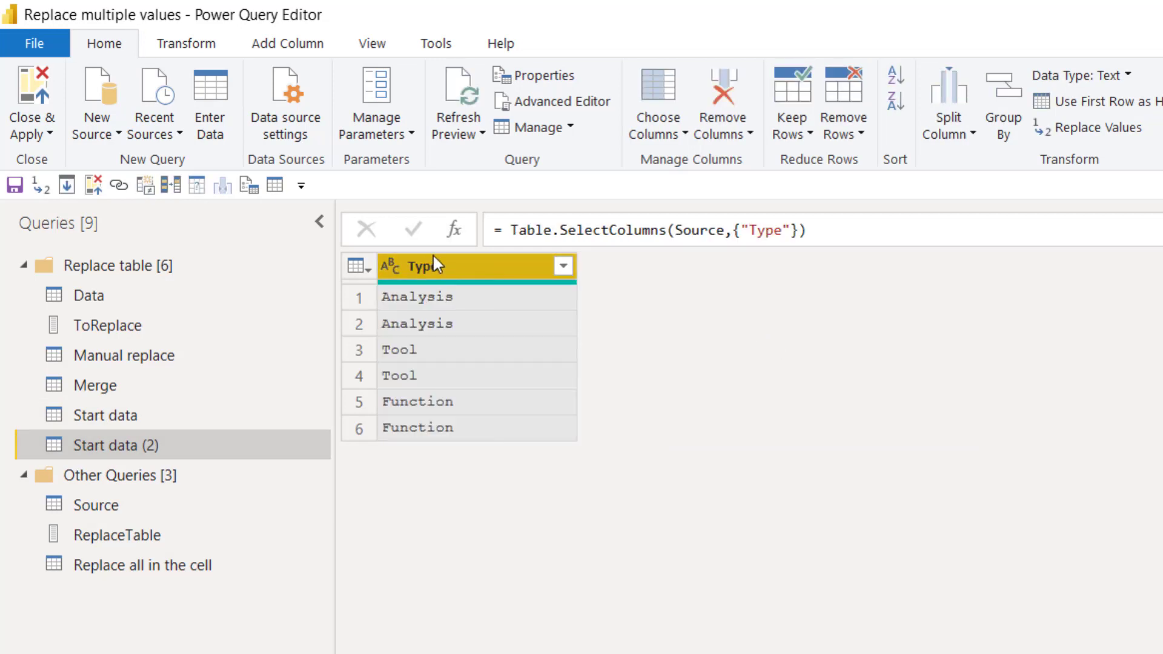
pyautogui.click(840, 130)
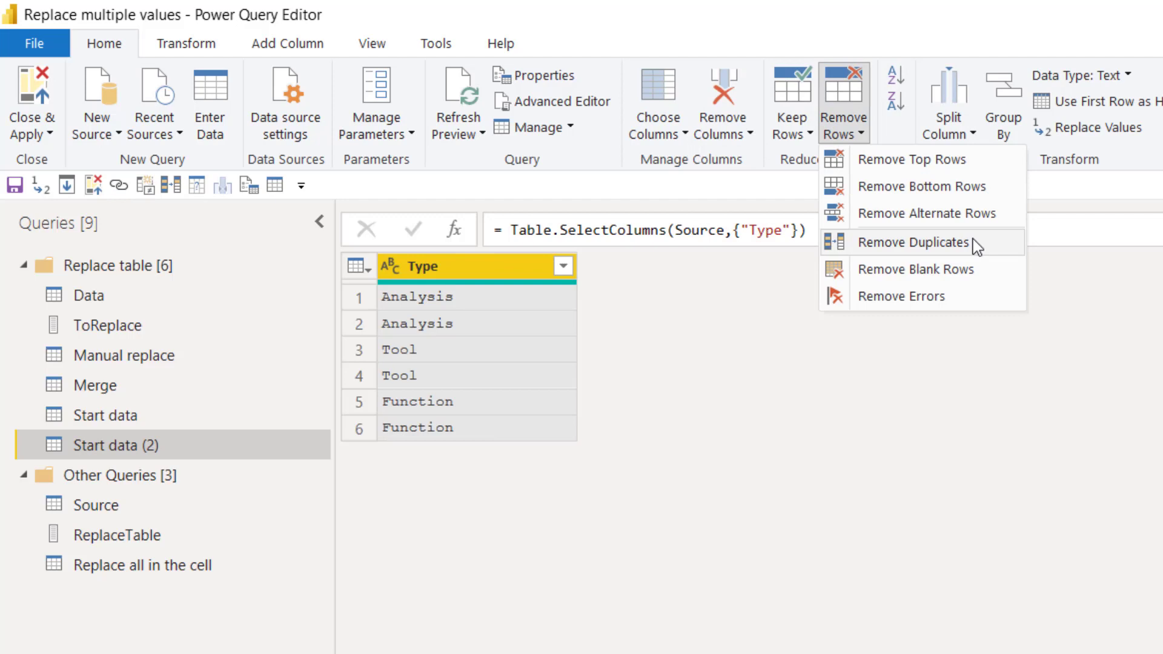
pyautogui.click(975, 245)
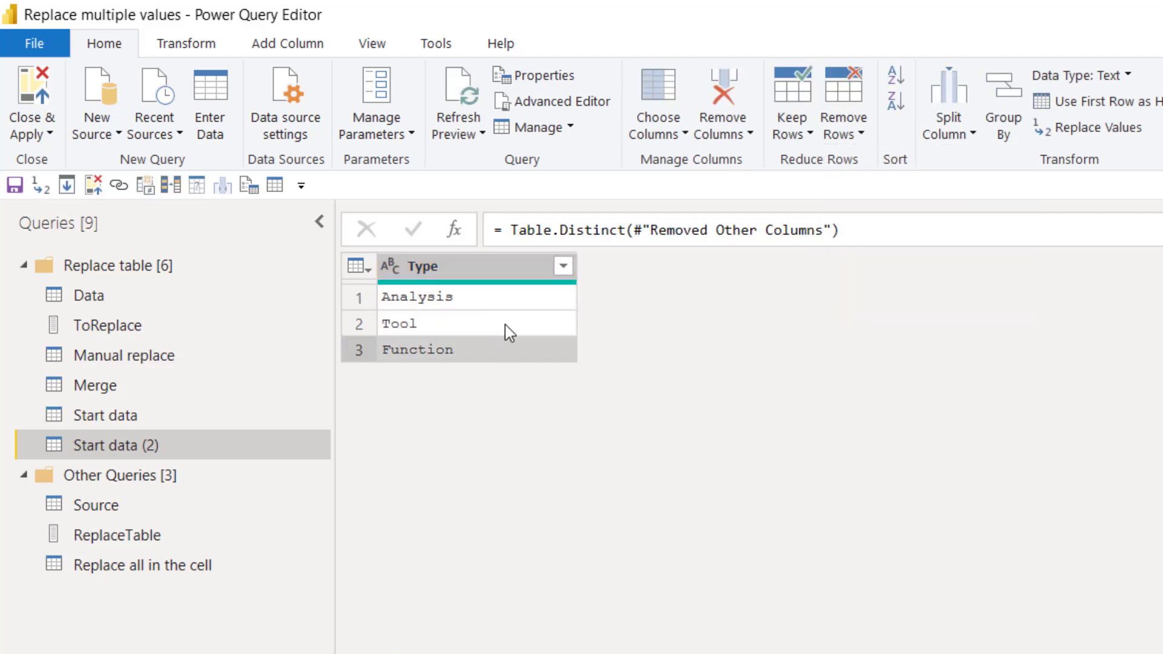
# - Build a Renamed column from examples mapping Tool to Data input and Function to Formulas
pyautogui.click(533, 269)
pyautogui.click(316, 49)
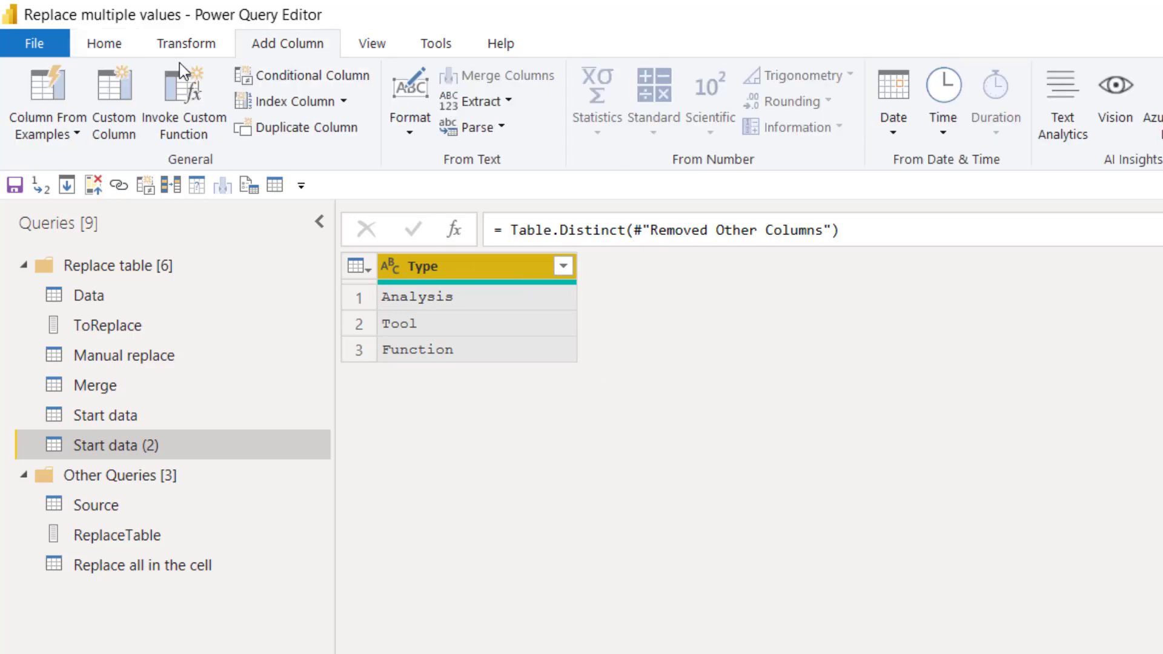
pyautogui.click(47, 91)
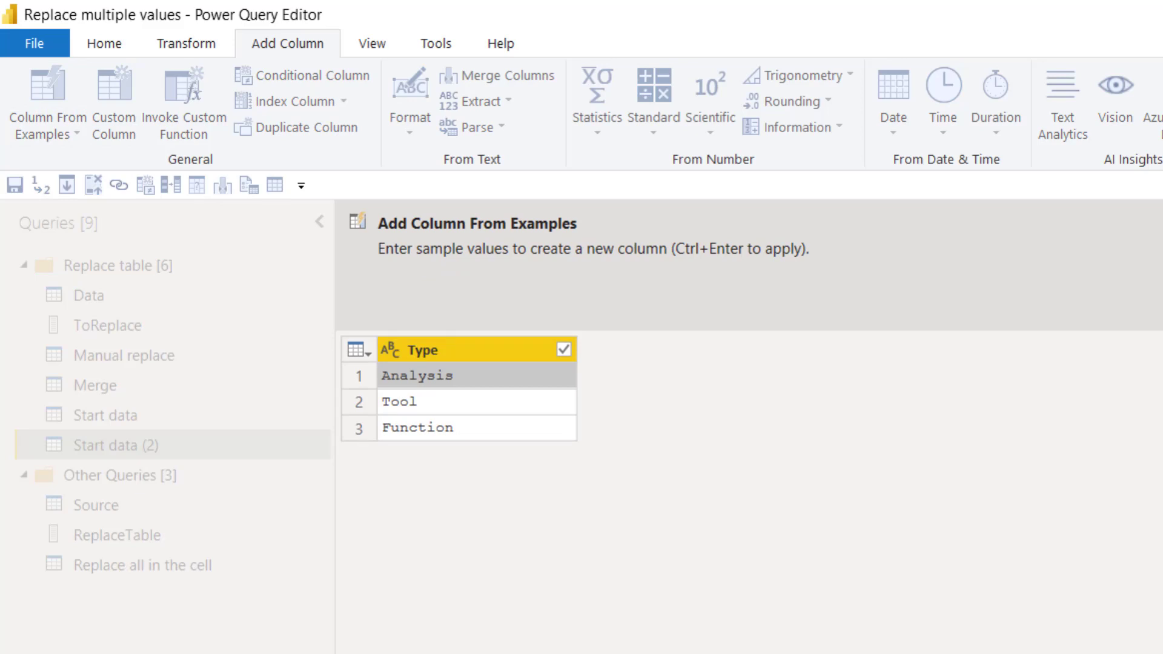
pyautogui.click(424, 402)
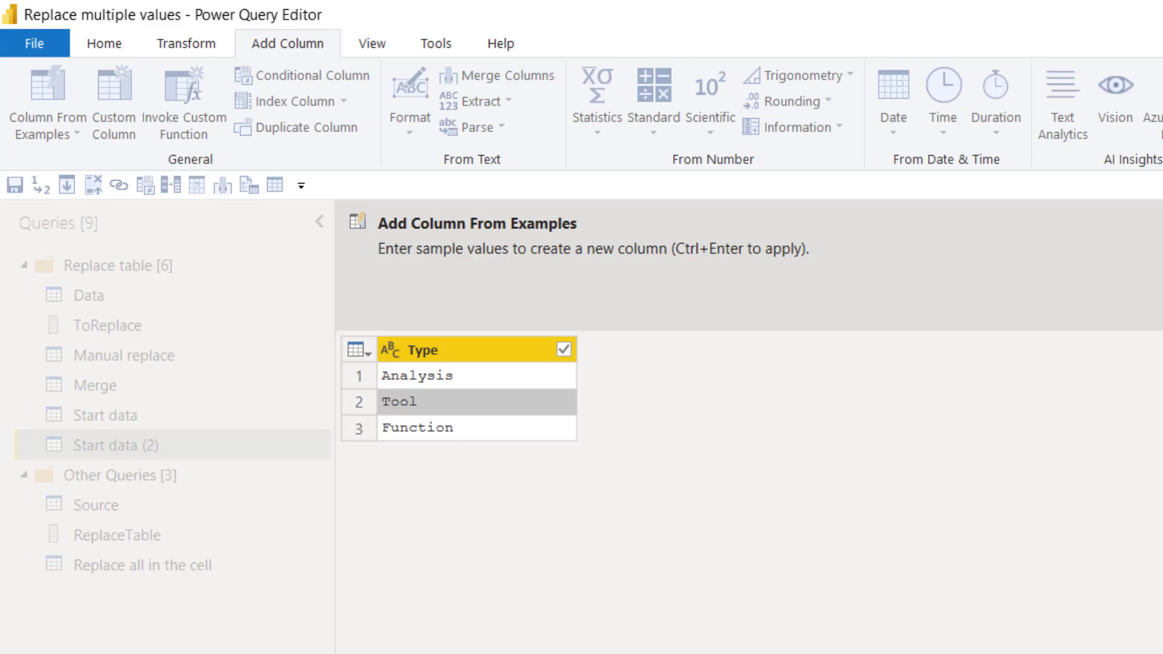
pyautogui.click(424, 427)
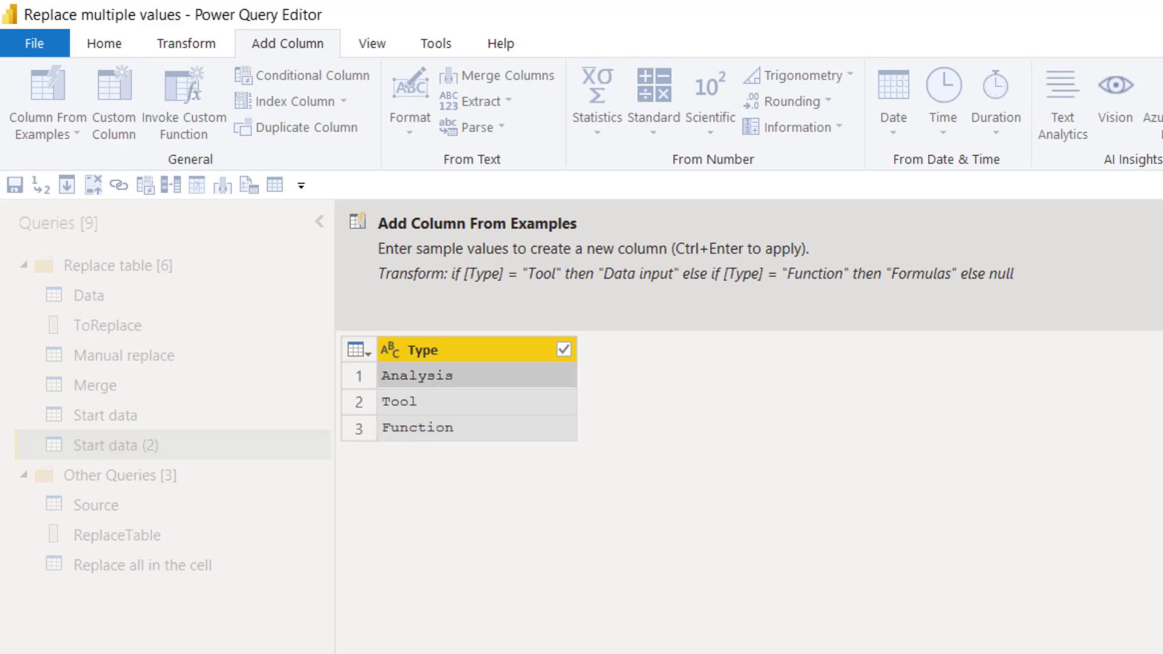
pyautogui.hotkey('ctrl', 'Return')
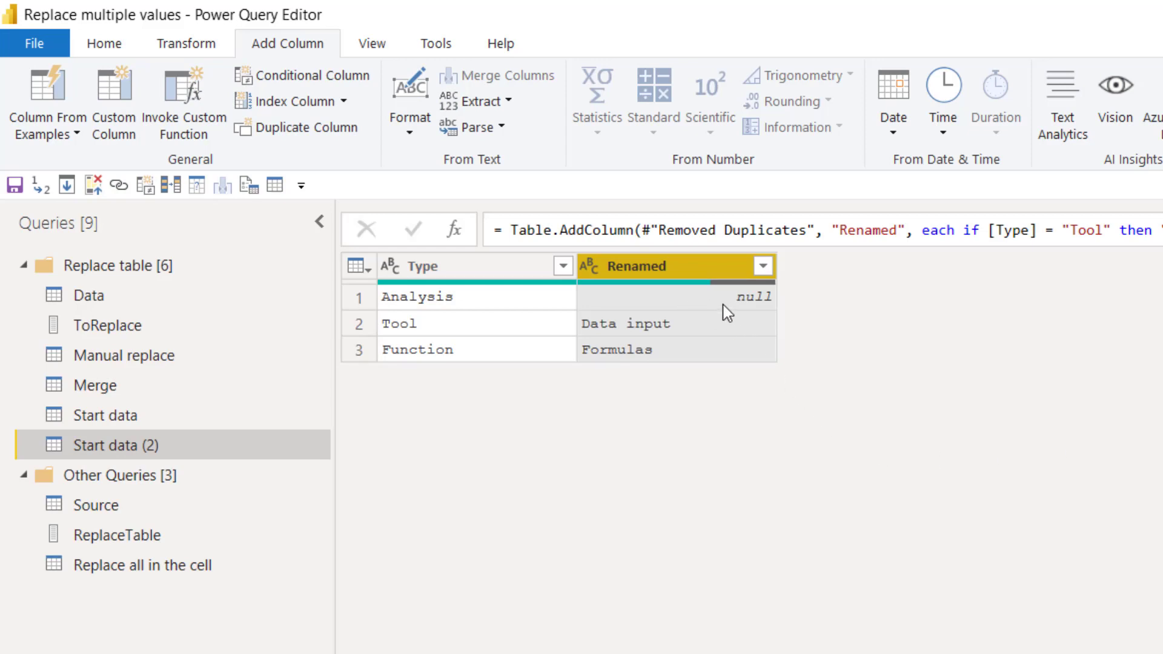
# - Remove the empty row from Renamed and copy the whole Type/Renamed table
pyautogui.click(761, 268)
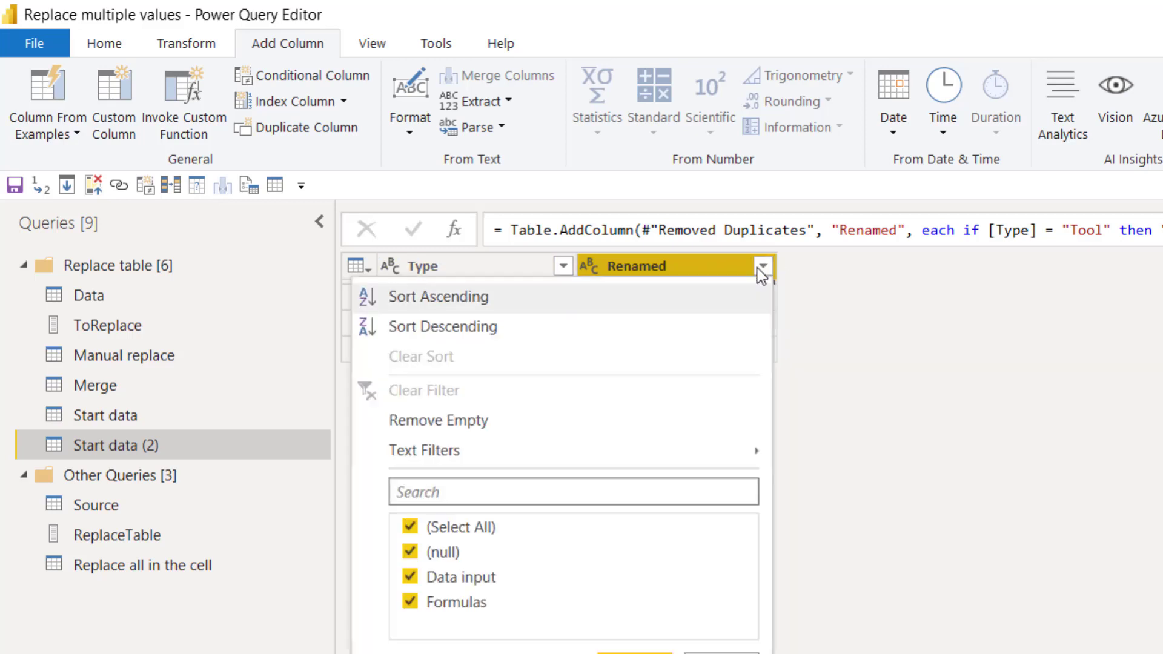
pyautogui.click(458, 424)
pyautogui.click(365, 271)
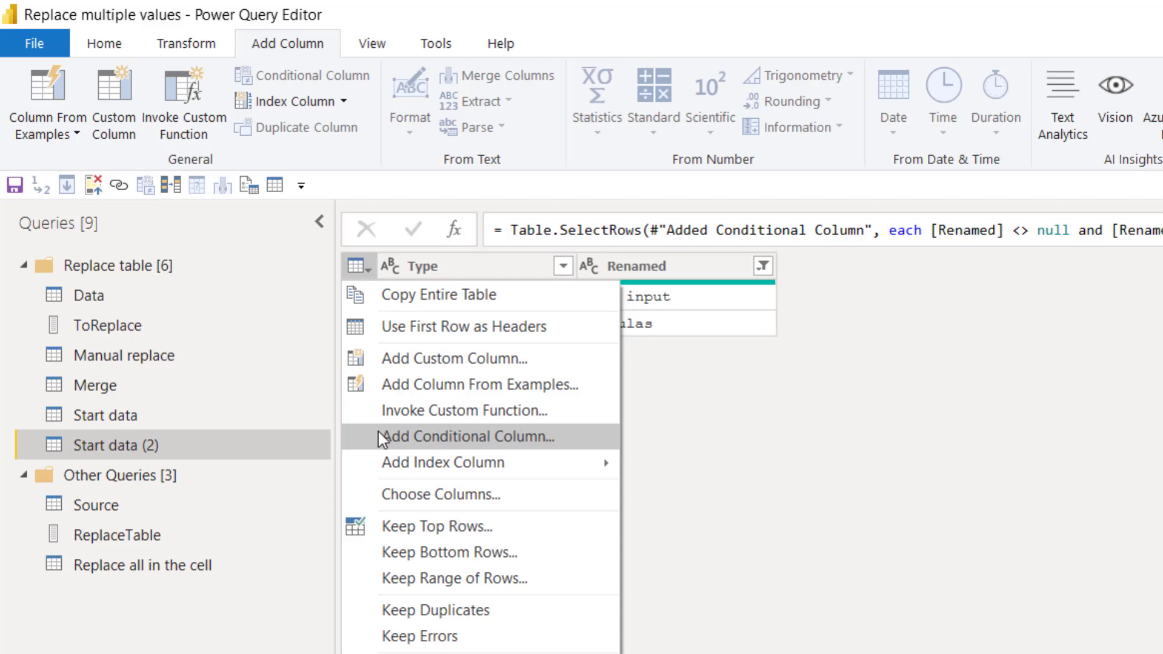
pyautogui.click(439, 297)
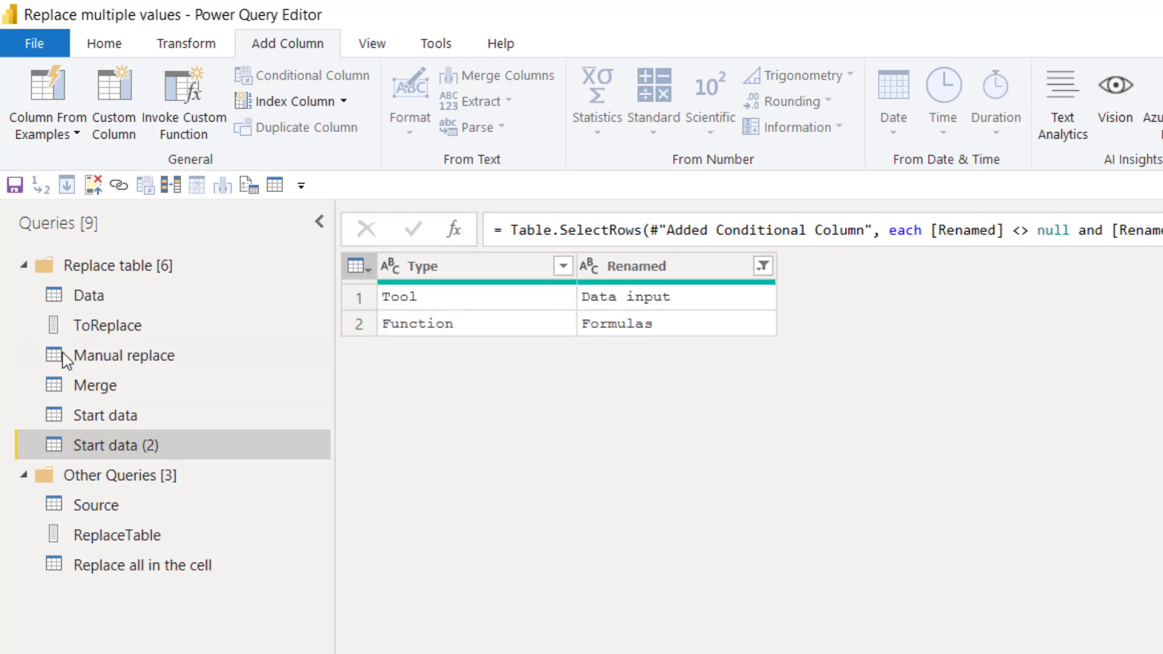
# - Paste the copied rows into a new Enter Data table named Merged
pyautogui.click(114, 48)
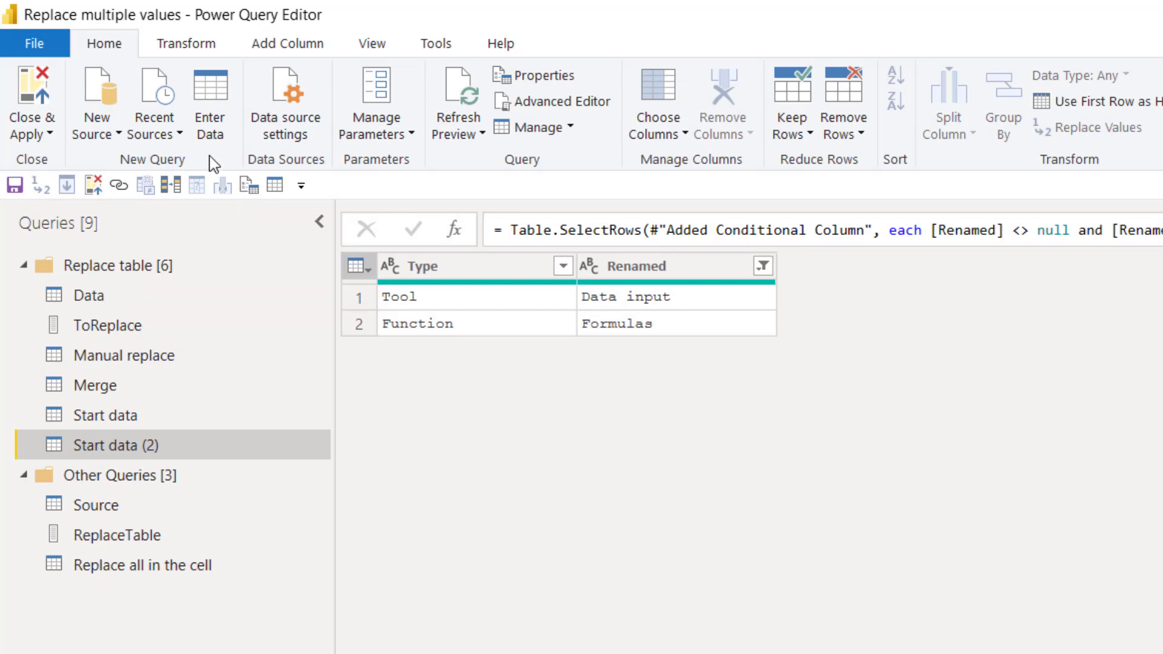
pyautogui.click(212, 113)
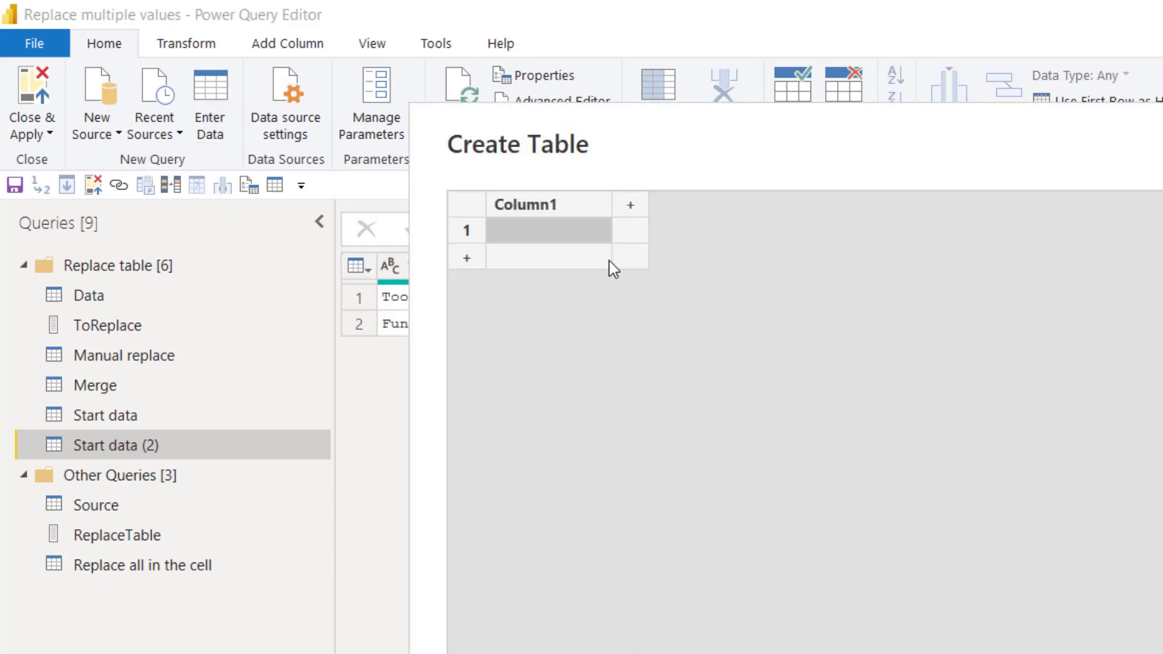
pyautogui.click(576, 207)
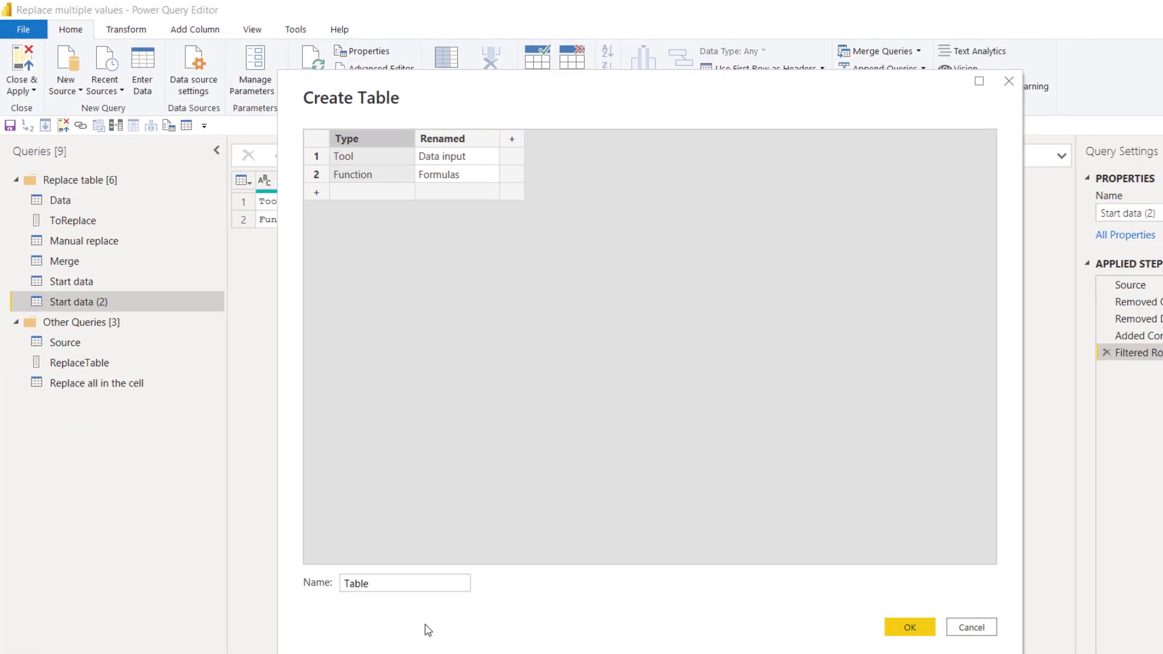
pyautogui.doubleClick(373, 583)
pyautogui.write('Me')
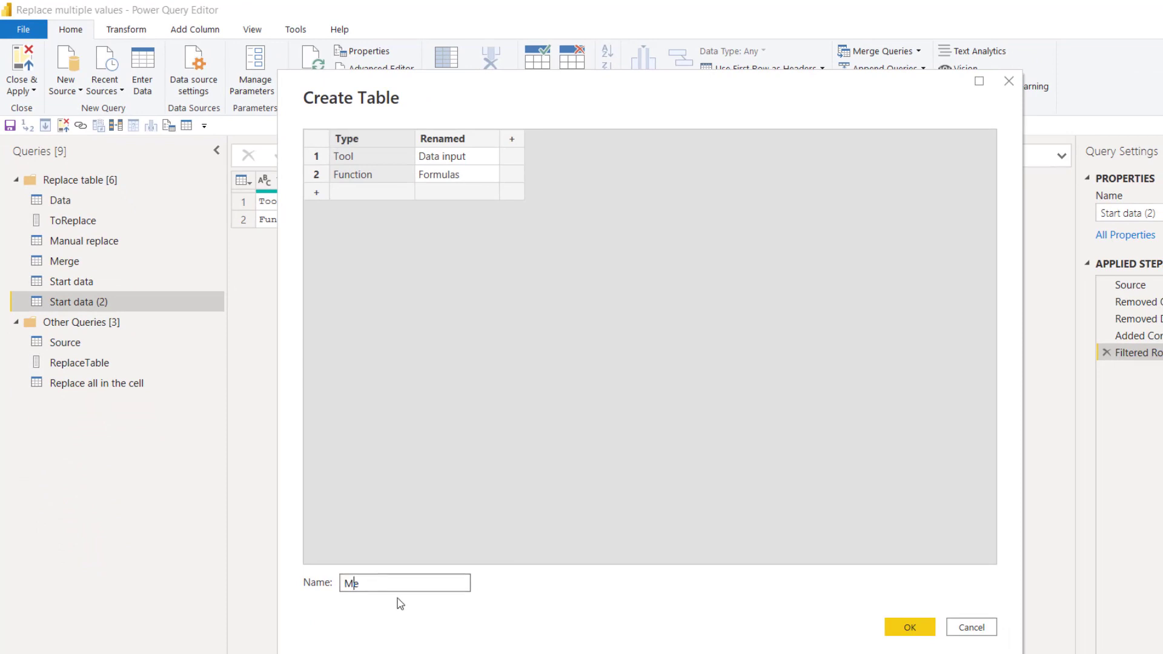
pyautogui.write('rged')
pyautogui.press('Return')
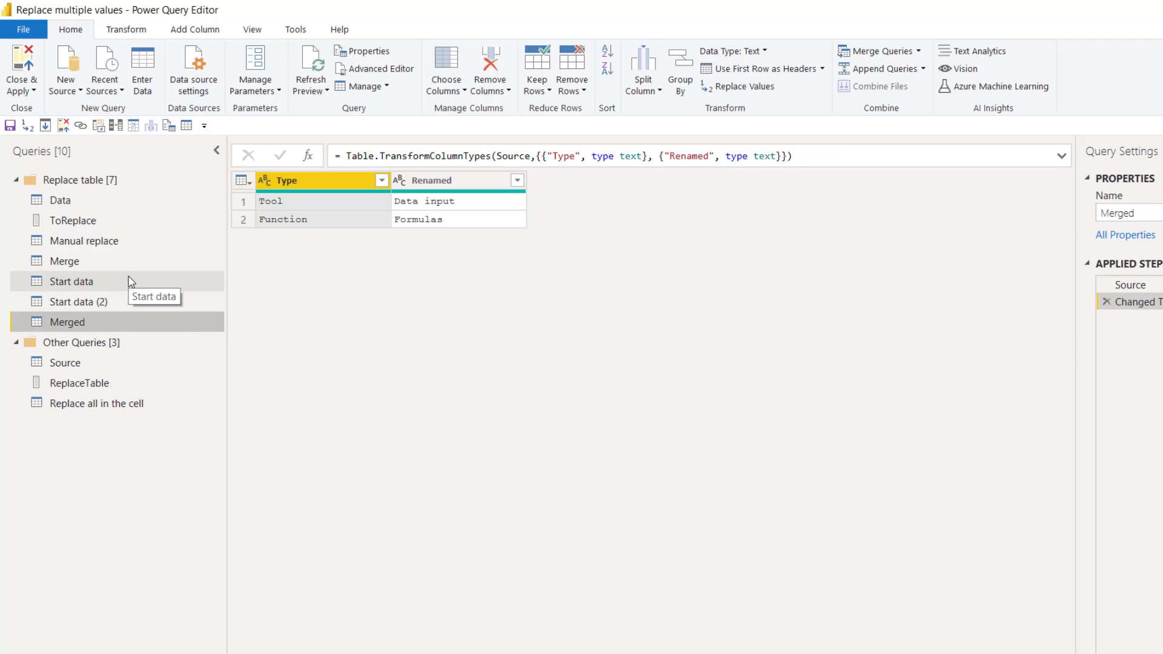
# - Merge Start data with the Merged query, matching on the Type column in both
pyautogui.click(124, 278)
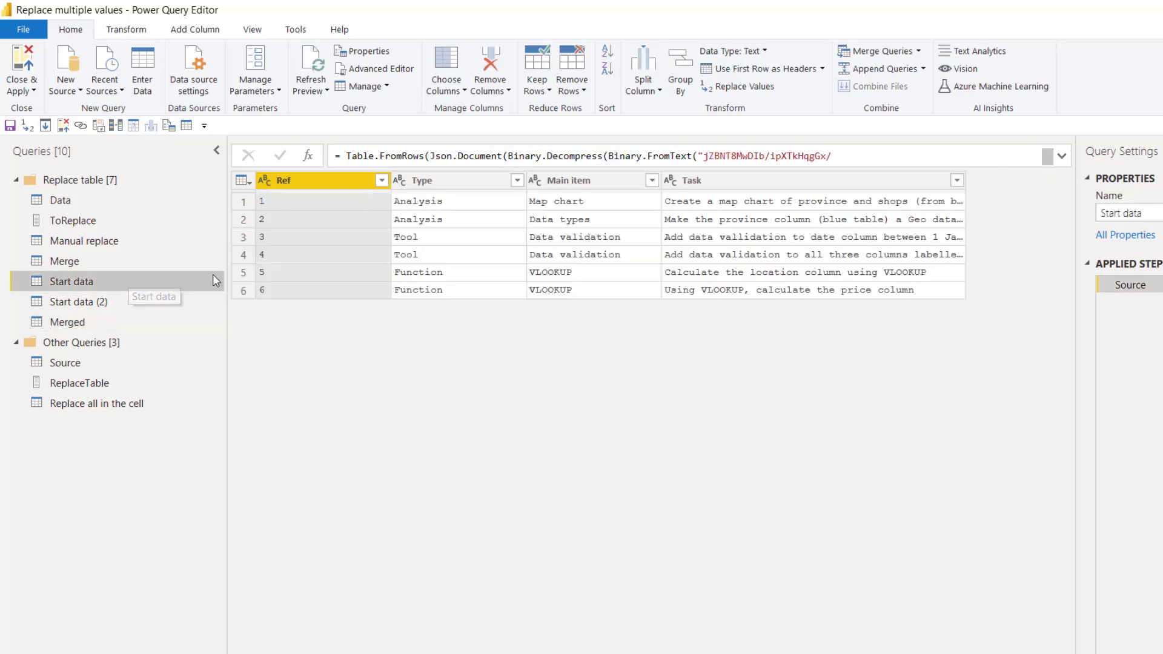
pyautogui.click(468, 180)
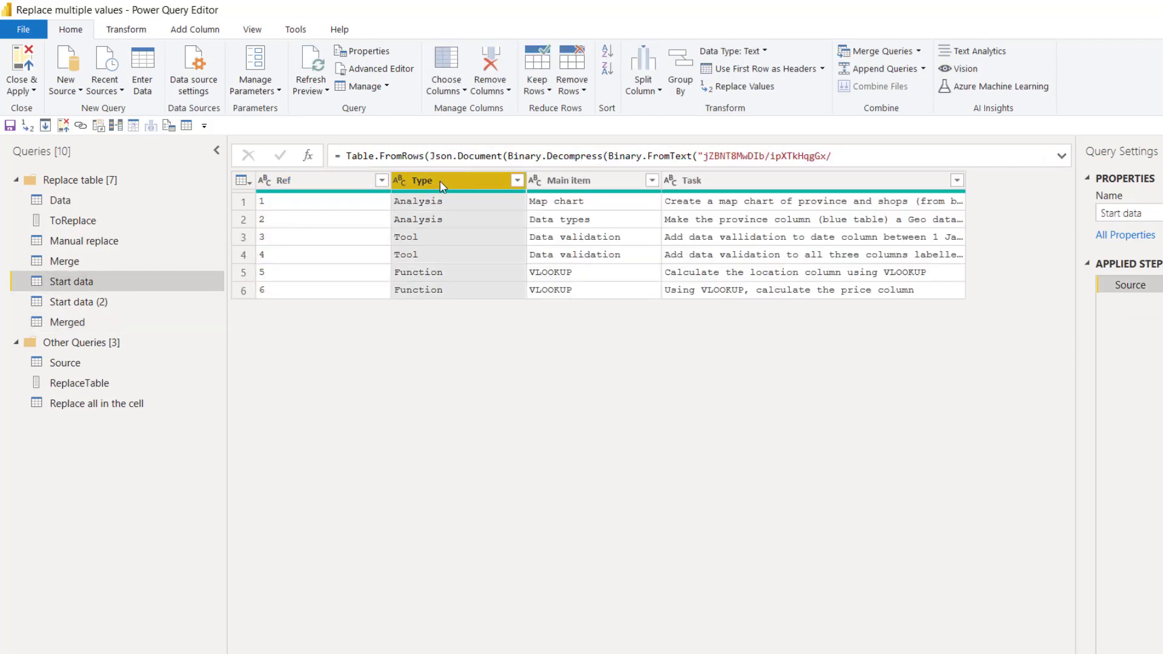
pyautogui.click(884, 55)
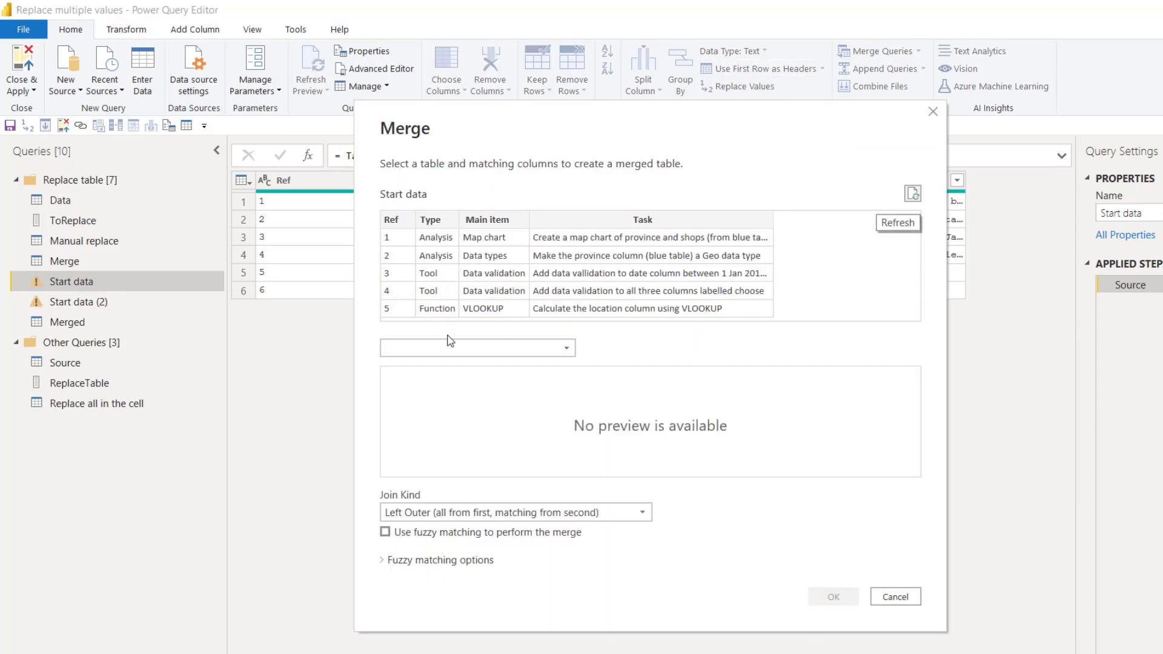
pyautogui.click(448, 348)
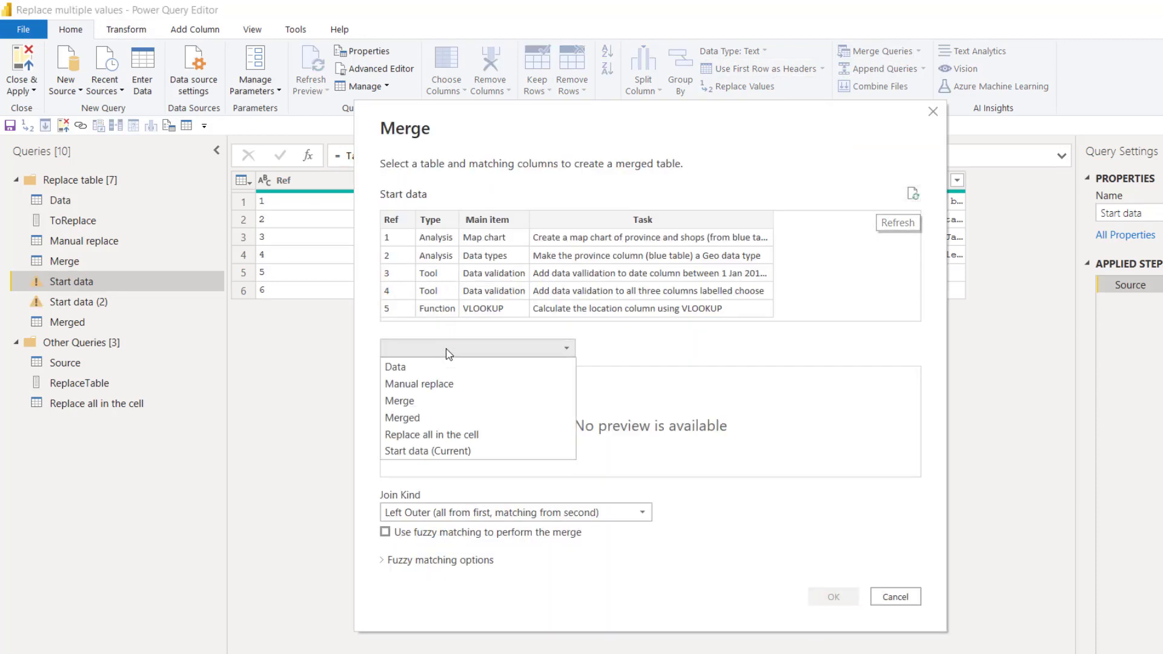
pyautogui.click(427, 418)
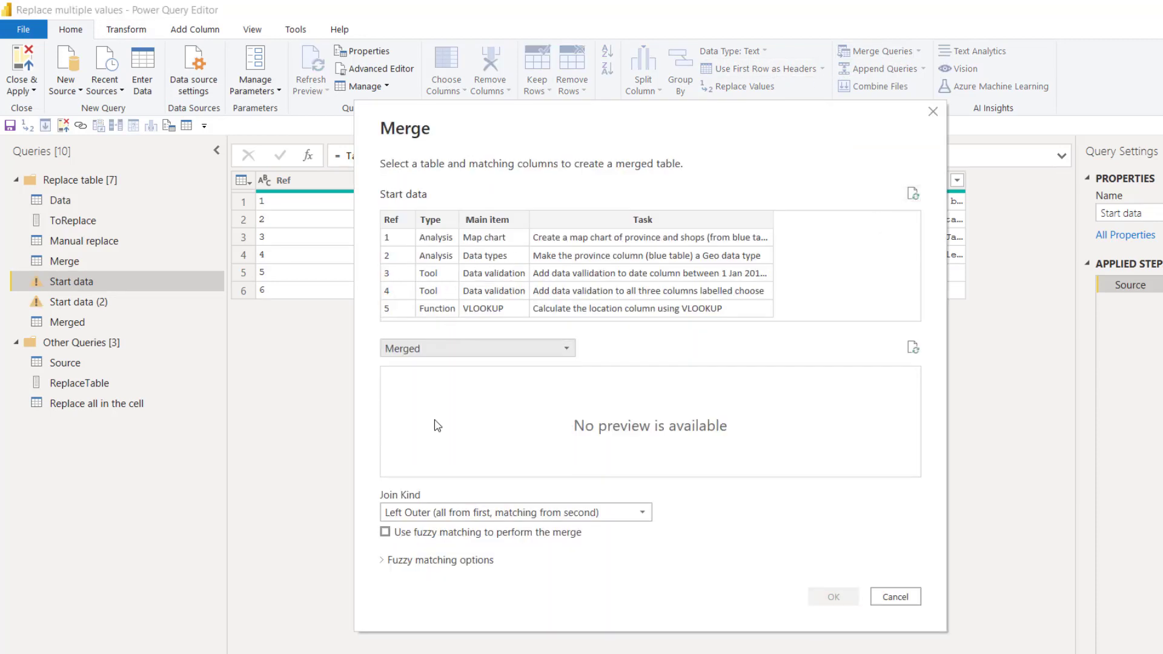
pyautogui.click(431, 222)
pyautogui.click(405, 376)
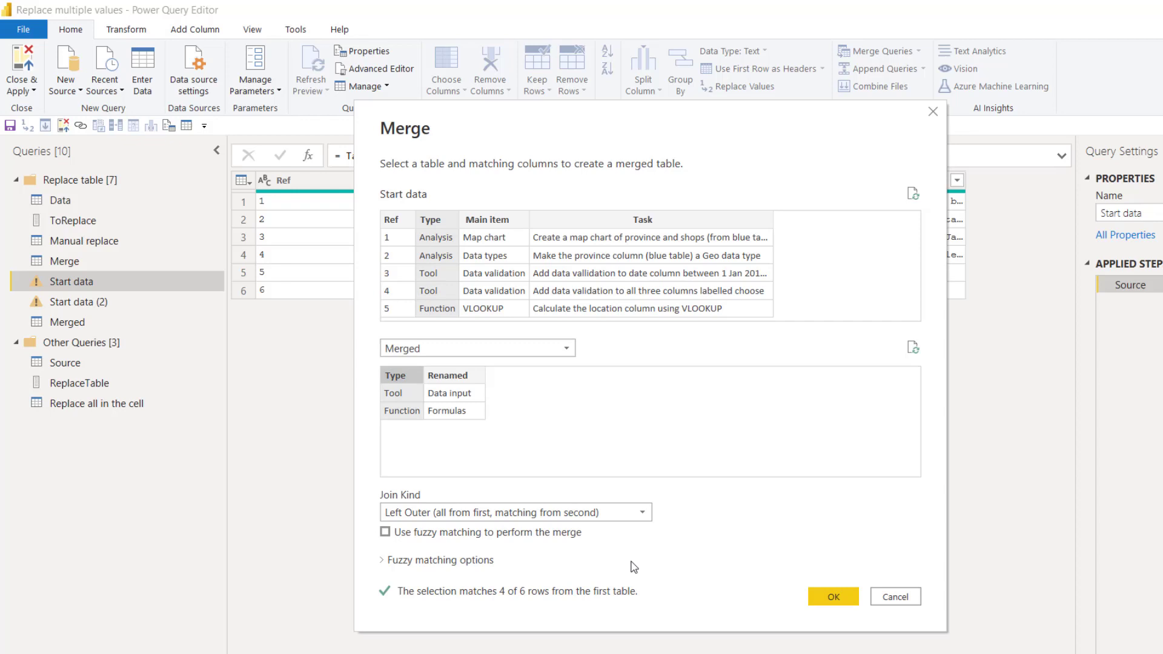
pyautogui.click(828, 596)
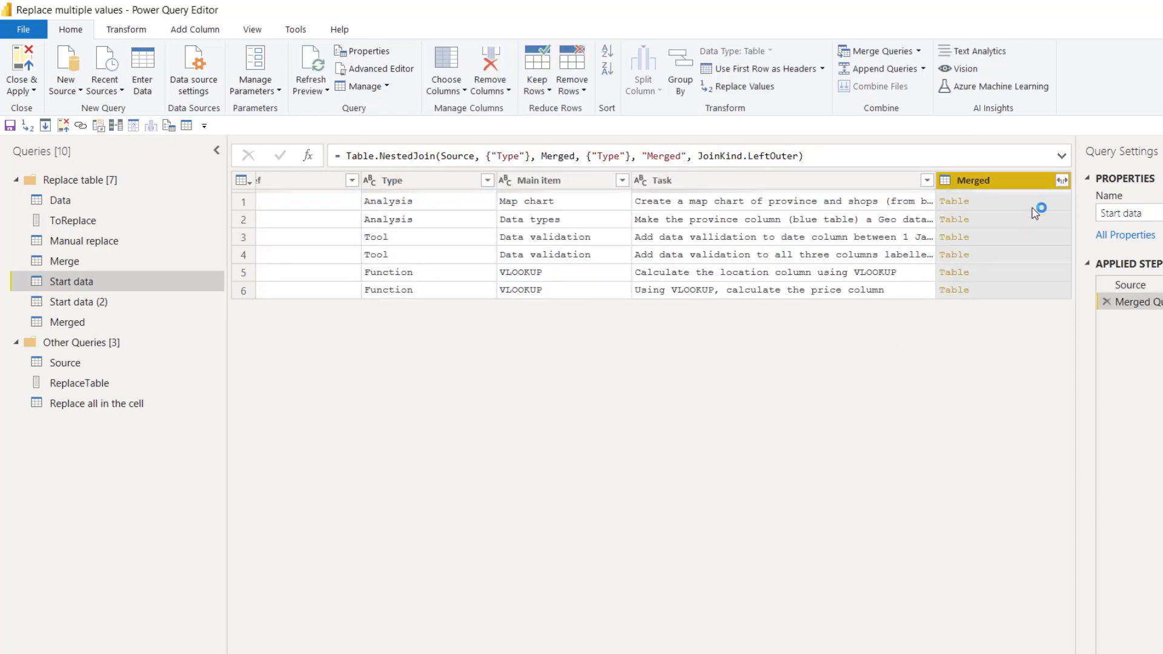
# - Expand the Merged column to bring in only its Renamed column
pyautogui.click(1063, 180)
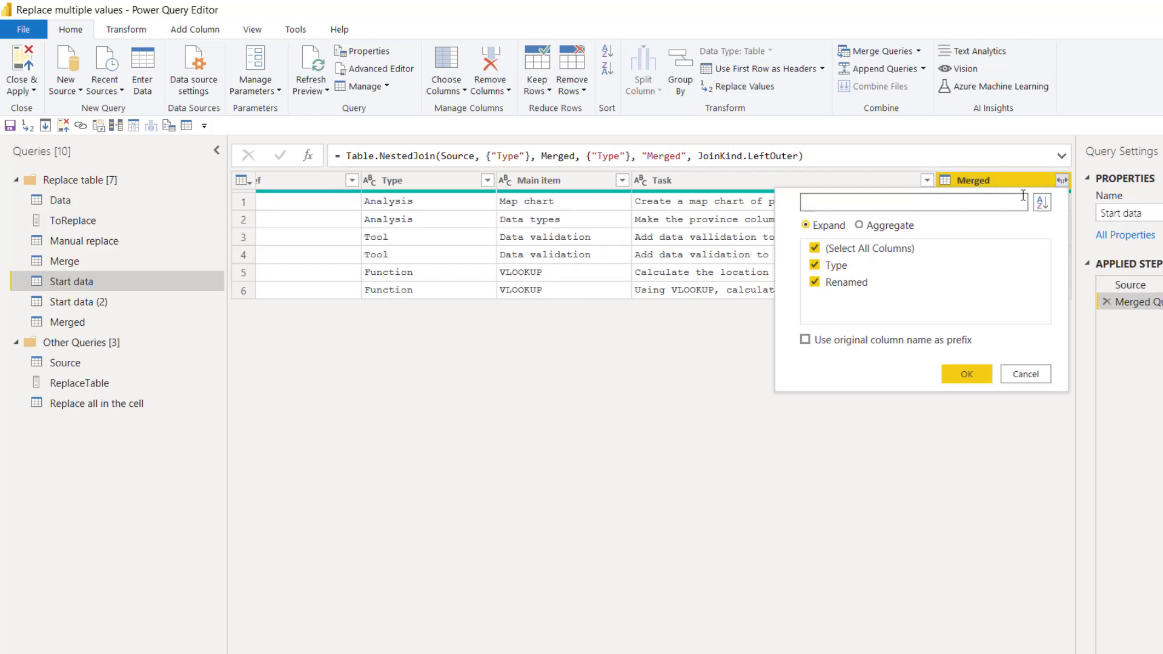
pyautogui.click(833, 249)
pyautogui.click(829, 283)
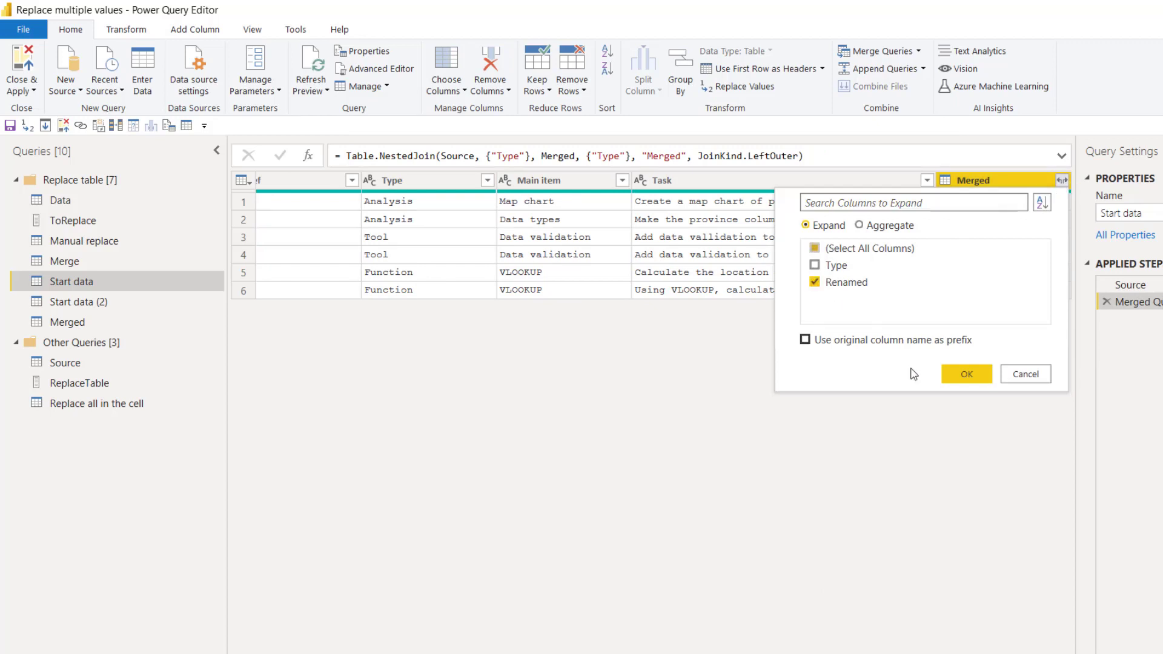
pyautogui.click(966, 374)
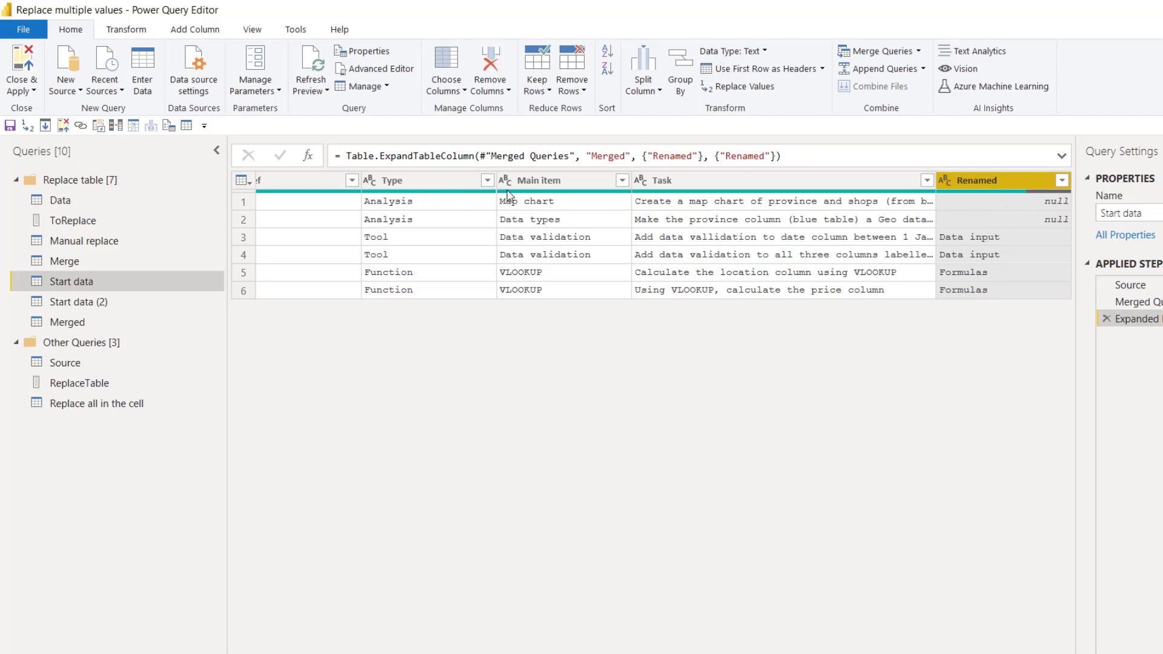
# - Start a conditional column: if Renamed equals null, output the Type column
pyautogui.click(204, 31)
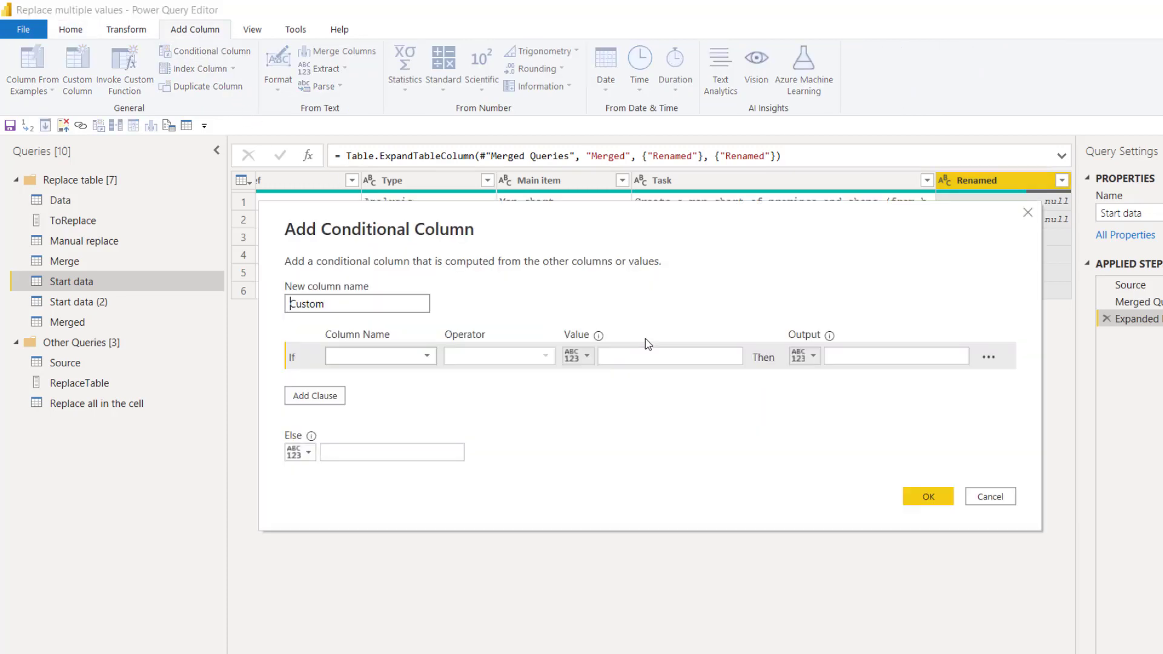
pyautogui.click(397, 357)
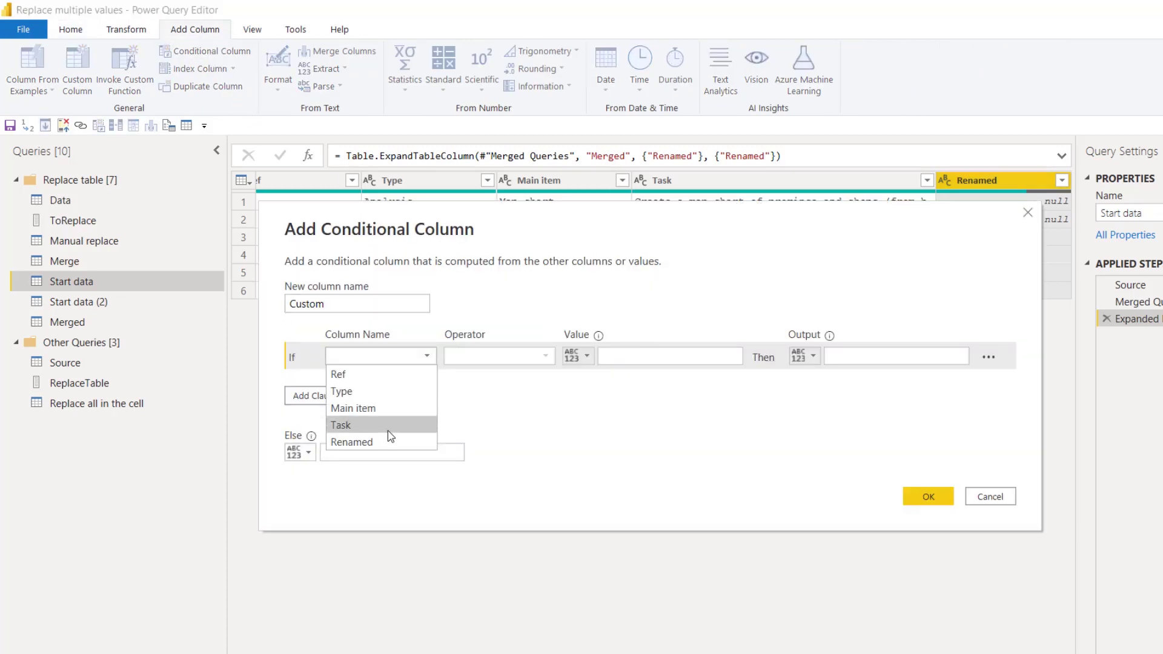
pyautogui.click(402, 444)
pyautogui.click(601, 355)
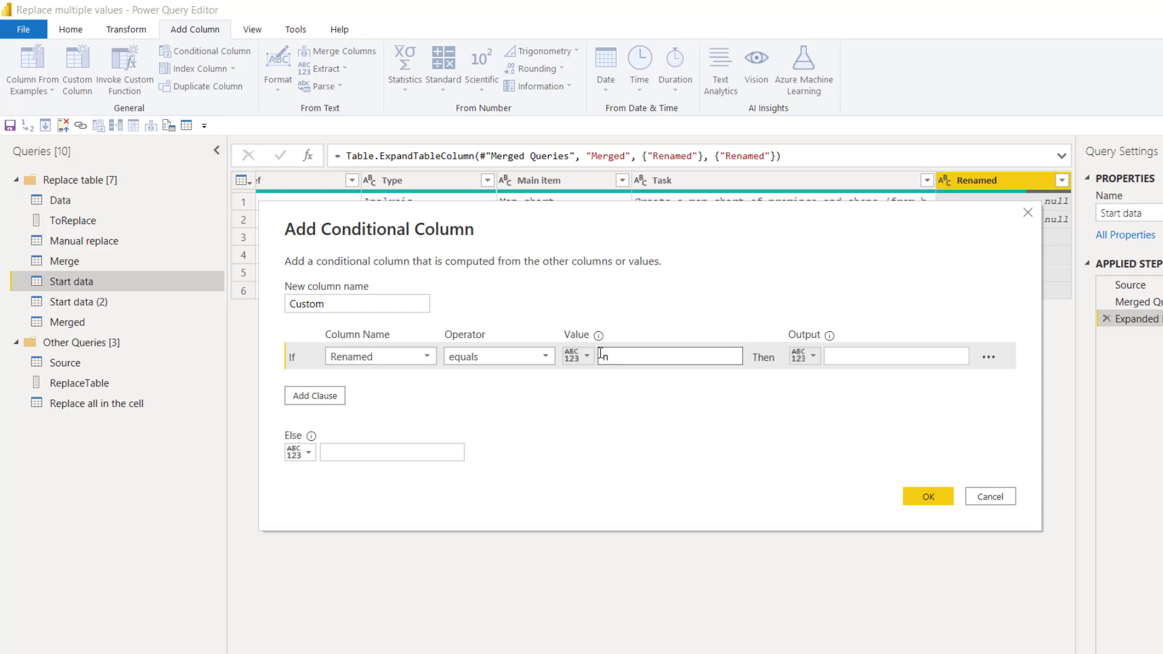
pyautogui.click(806, 356)
pyautogui.click(845, 395)
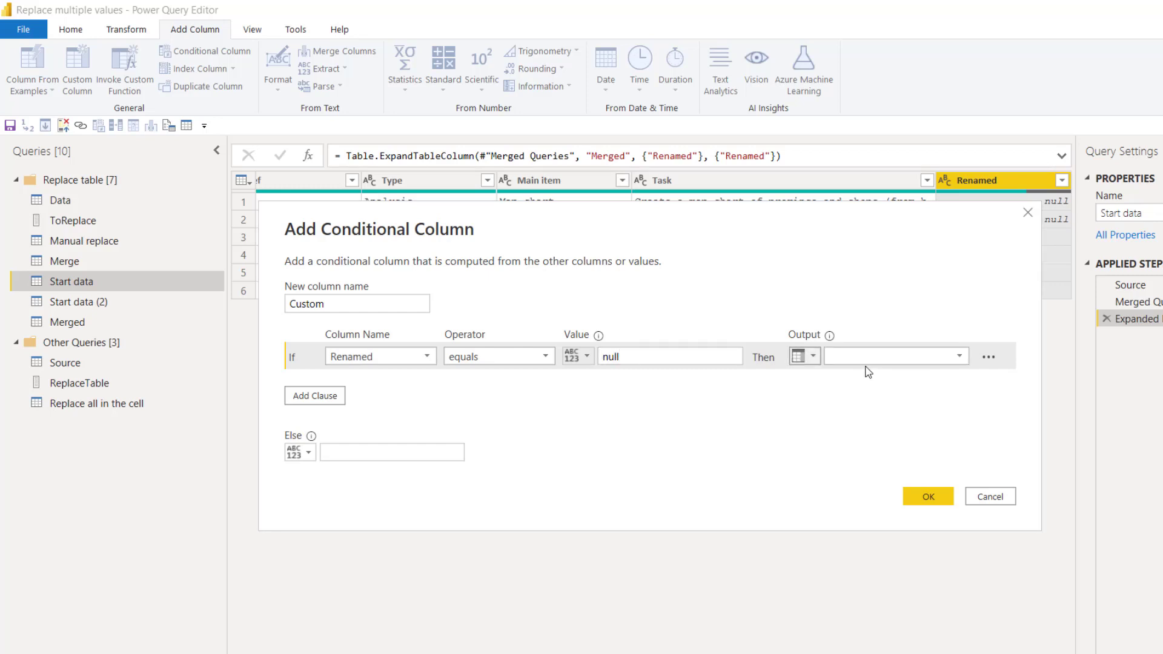
pyautogui.click(872, 360)
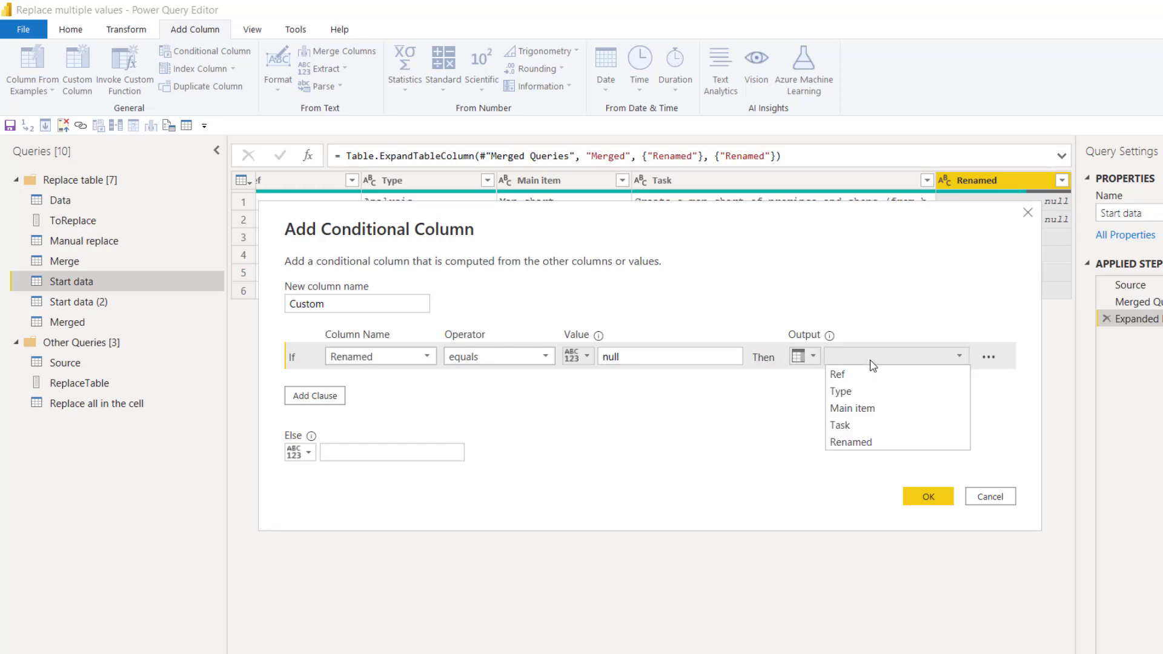
pyautogui.click(878, 407)
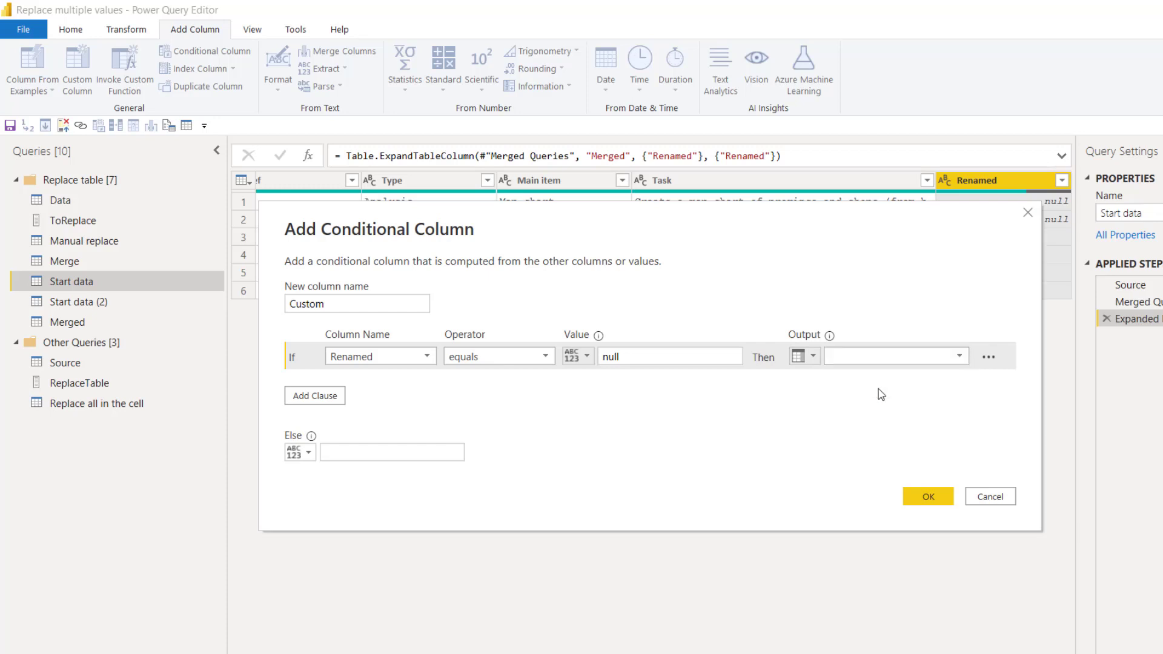
# - Set the else output to the Renamed column and name the new column Feature type
pyautogui.click(299, 453)
pyautogui.click(350, 510)
pyautogui.click(372, 457)
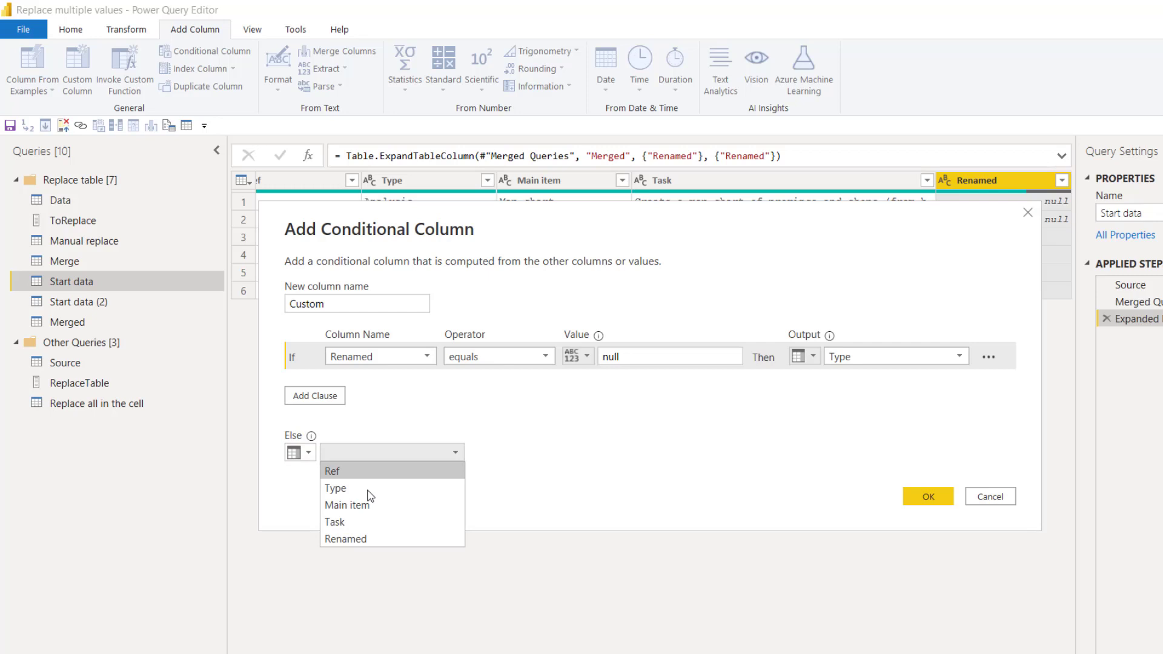
pyautogui.click(364, 538)
pyautogui.doubleClick(347, 302)
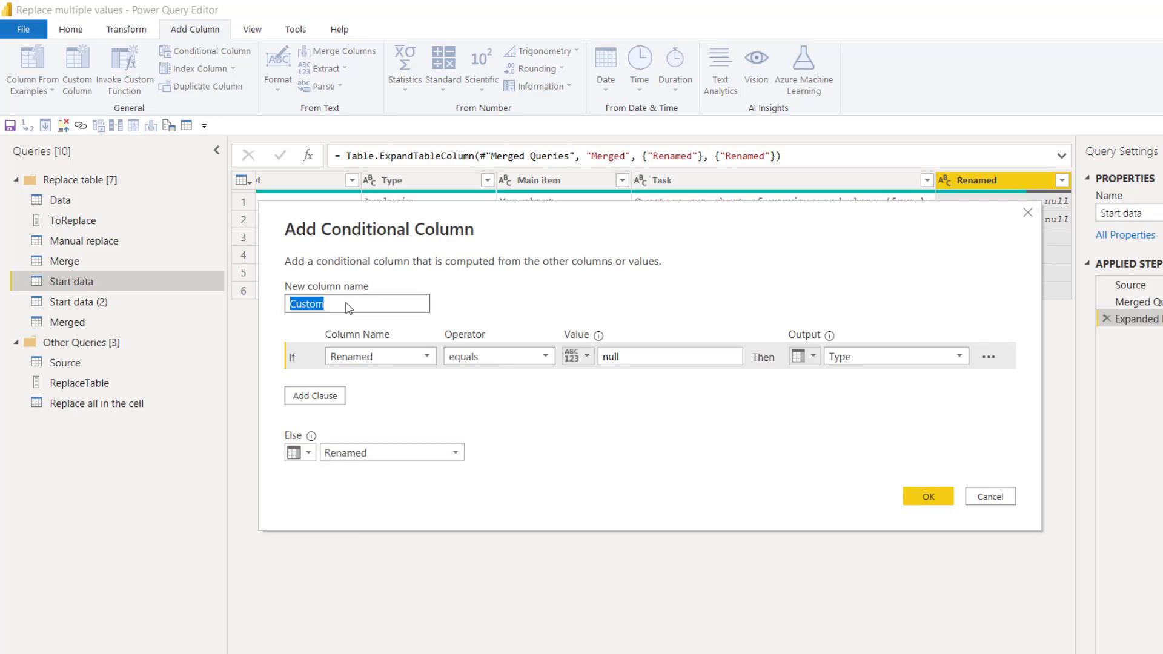
pyautogui.write('Feature type')
pyautogui.click(945, 500)
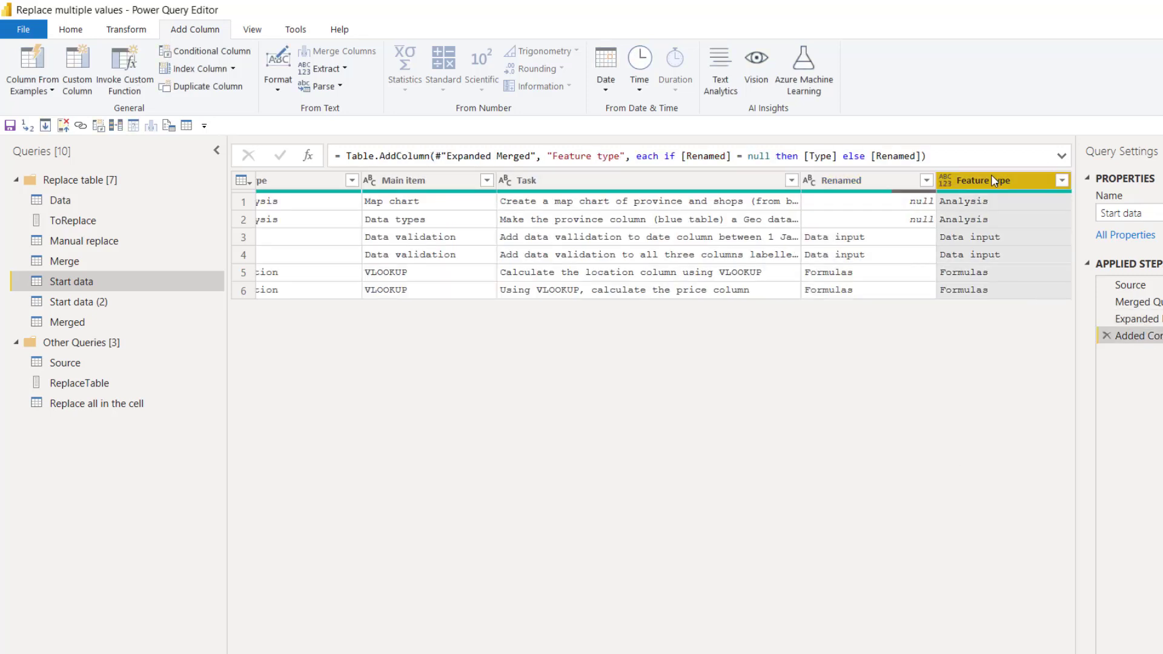
# - Inspect the Renamed and Feature type columns and read the full text of the Task cells
pyautogui.click(883, 177)
pyautogui.click(991, 185)
pyautogui.press('Left')
pyautogui.press('Left')
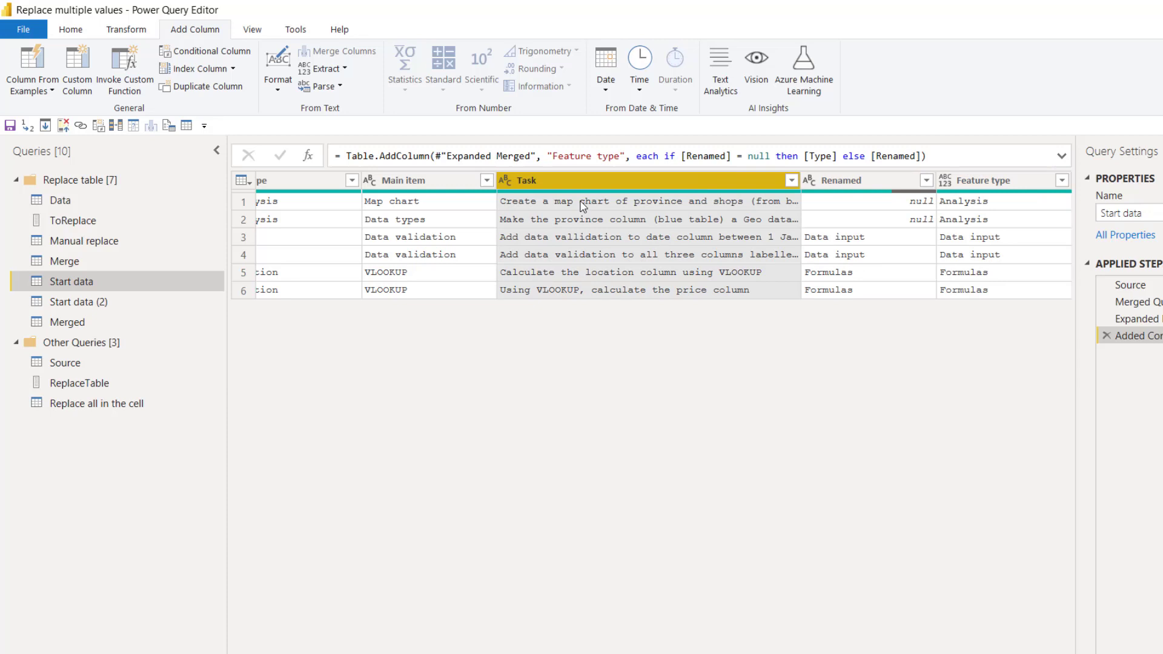
pyautogui.press('Down')
pyautogui.press('Down')
pyautogui.press('Down')
pyautogui.press('Down')
pyautogui.press('Down')
pyautogui.press('Down')
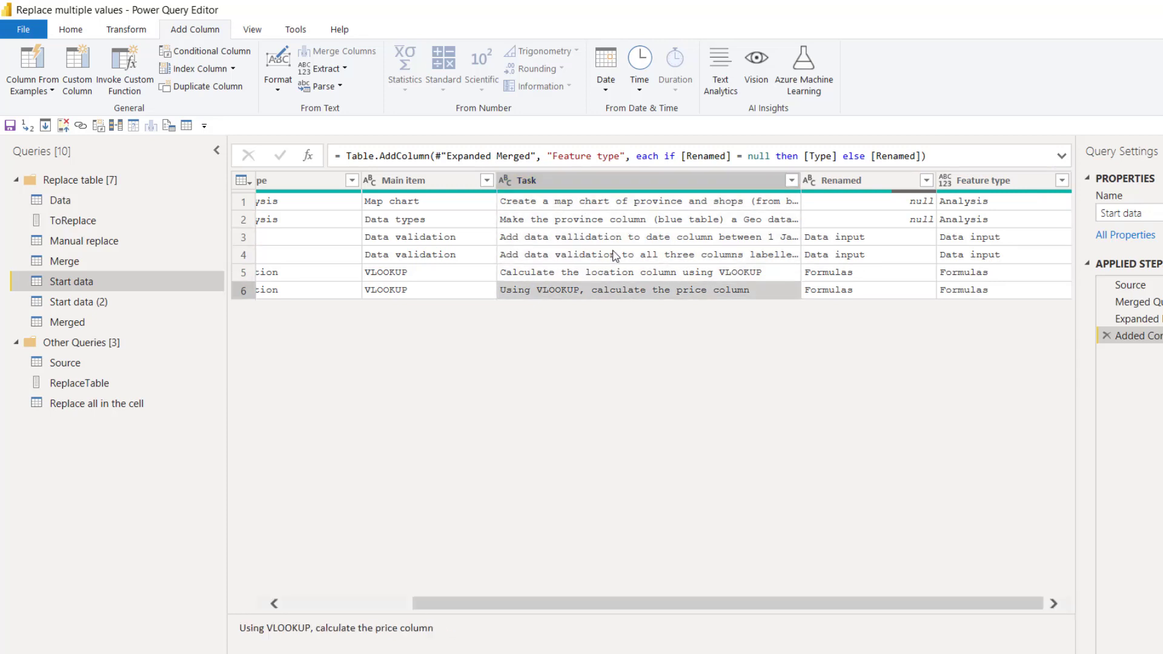
pyautogui.press('Up')
pyautogui.press('Up')
pyautogui.press('Up')
pyautogui.press('Up')
pyautogui.press('Up')
pyautogui.hotkey('ctrl', 'space')
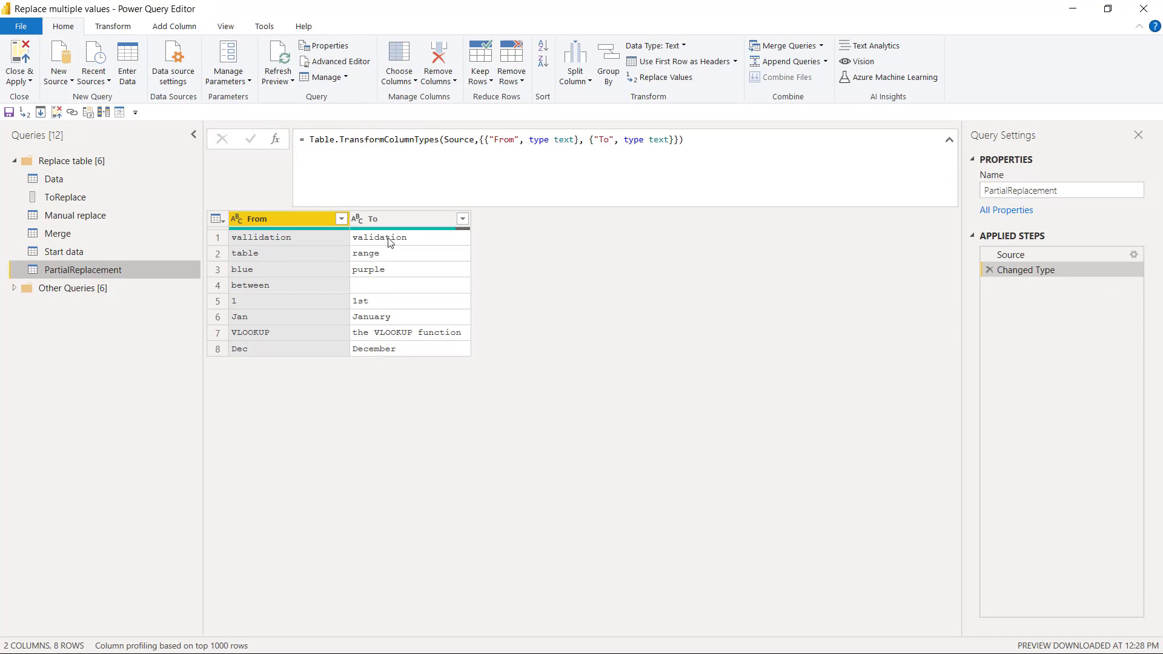
# - Review PartialReplacement's From/To values and its entered source table, then return to Changed Type
pyautogui.click(244, 335)
pyautogui.click(369, 339)
pyautogui.click(310, 332)
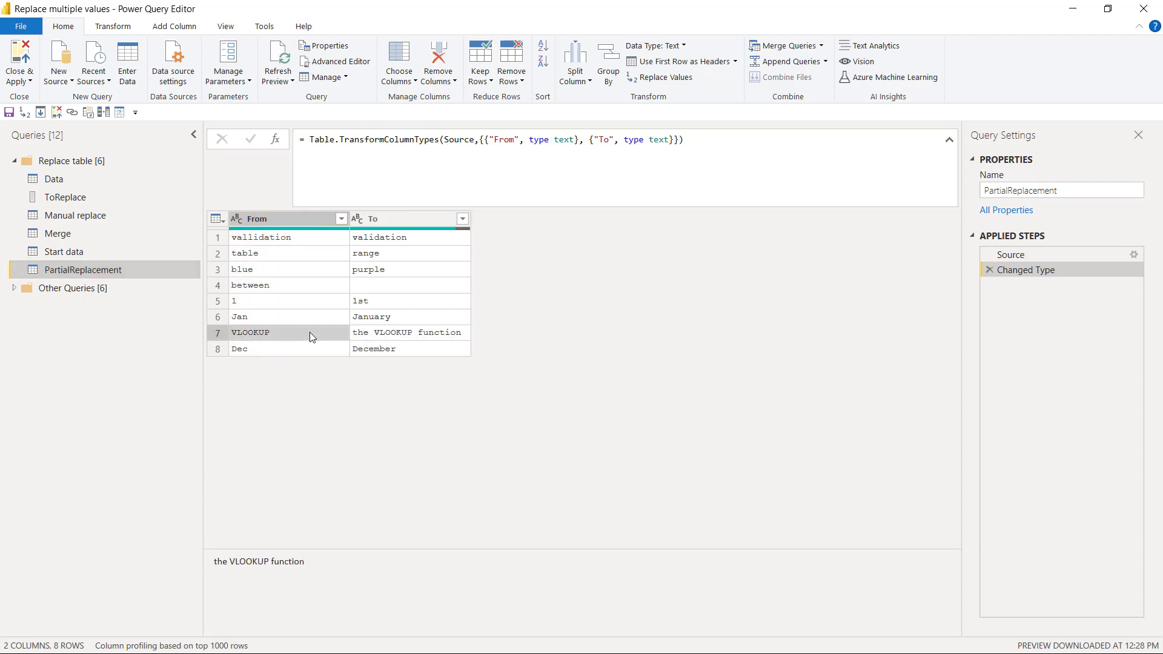
pyautogui.click(391, 221)
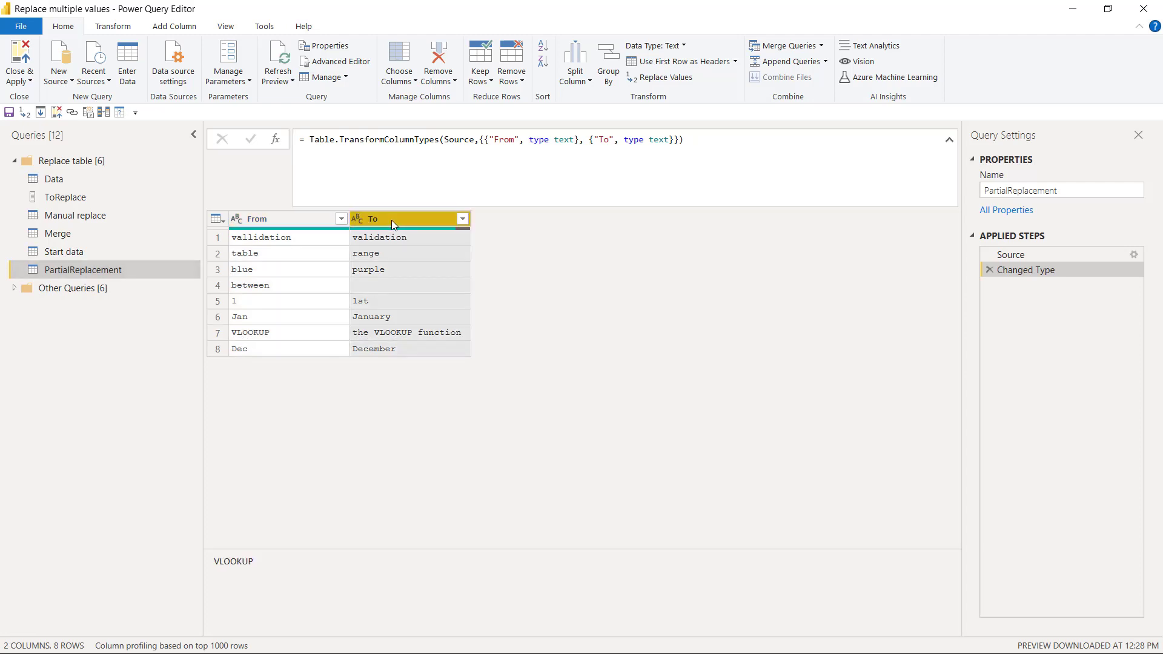
pyautogui.click(310, 218)
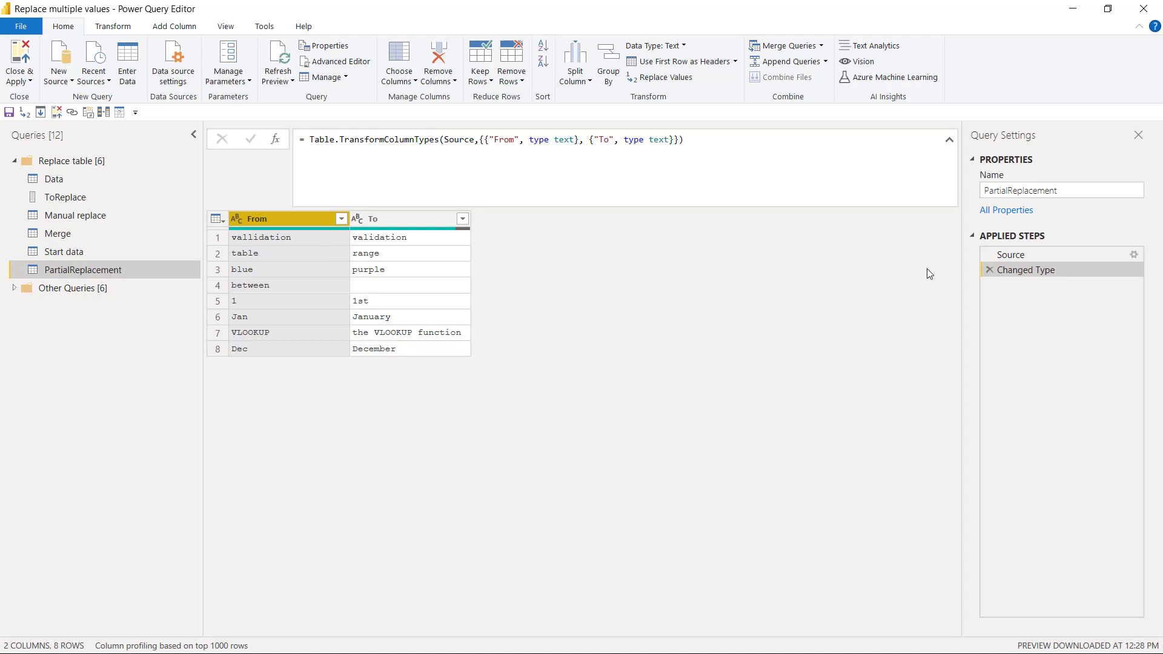
pyautogui.click(1097, 255)
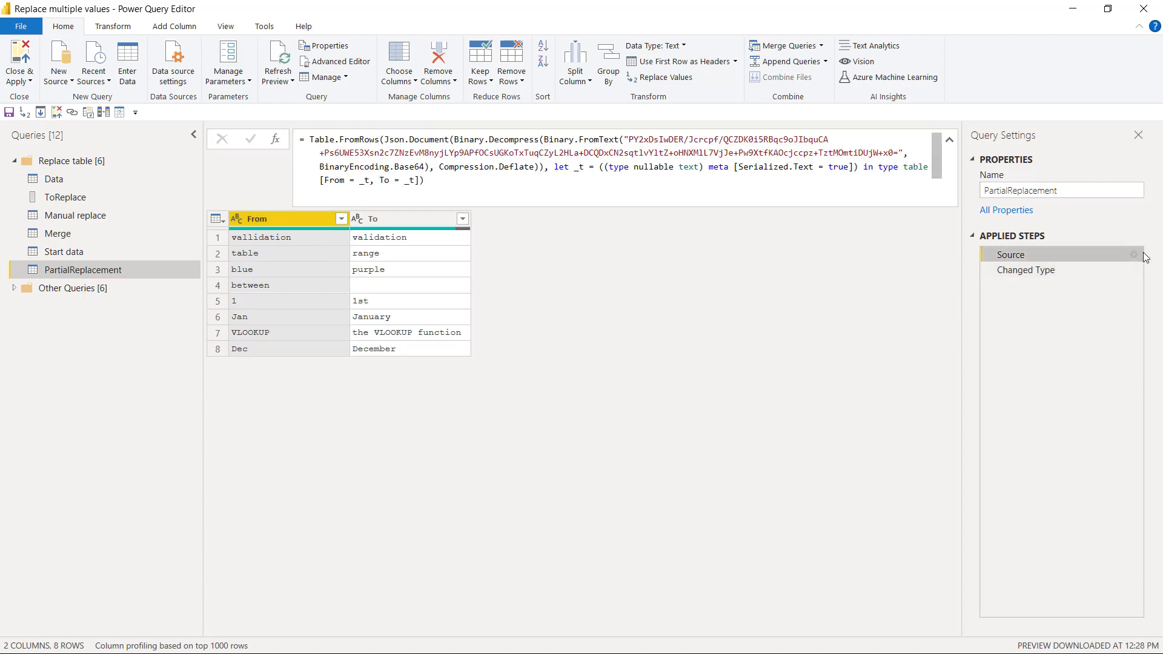
pyautogui.click(1134, 256)
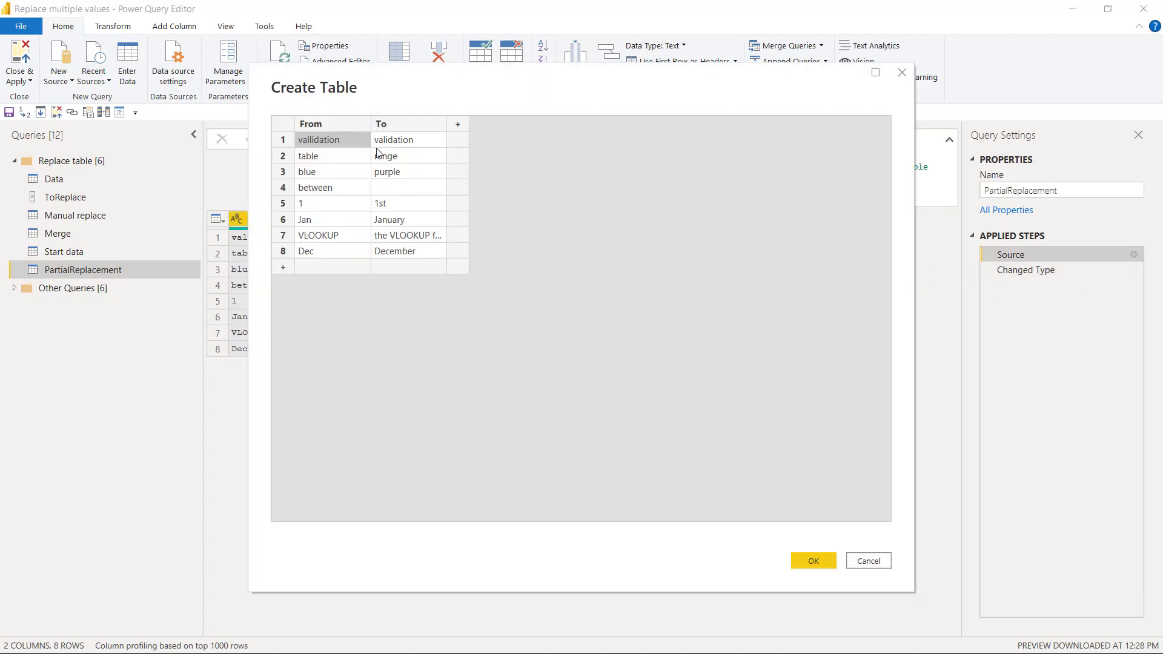
pyautogui.click(854, 560)
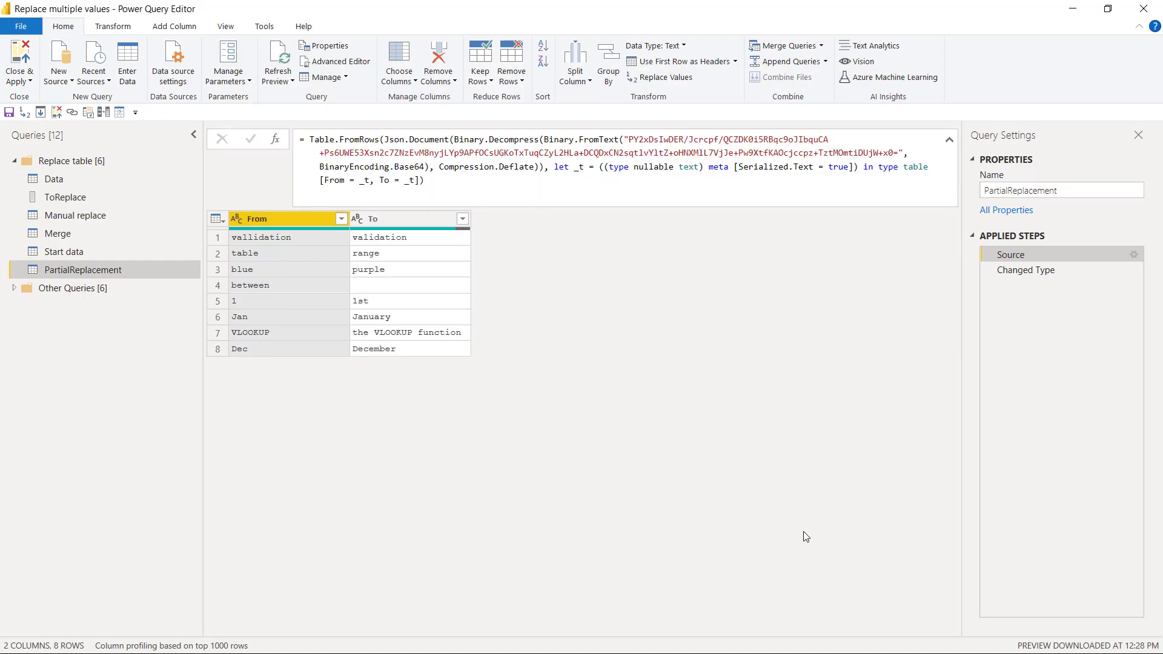
pyautogui.click(1060, 277)
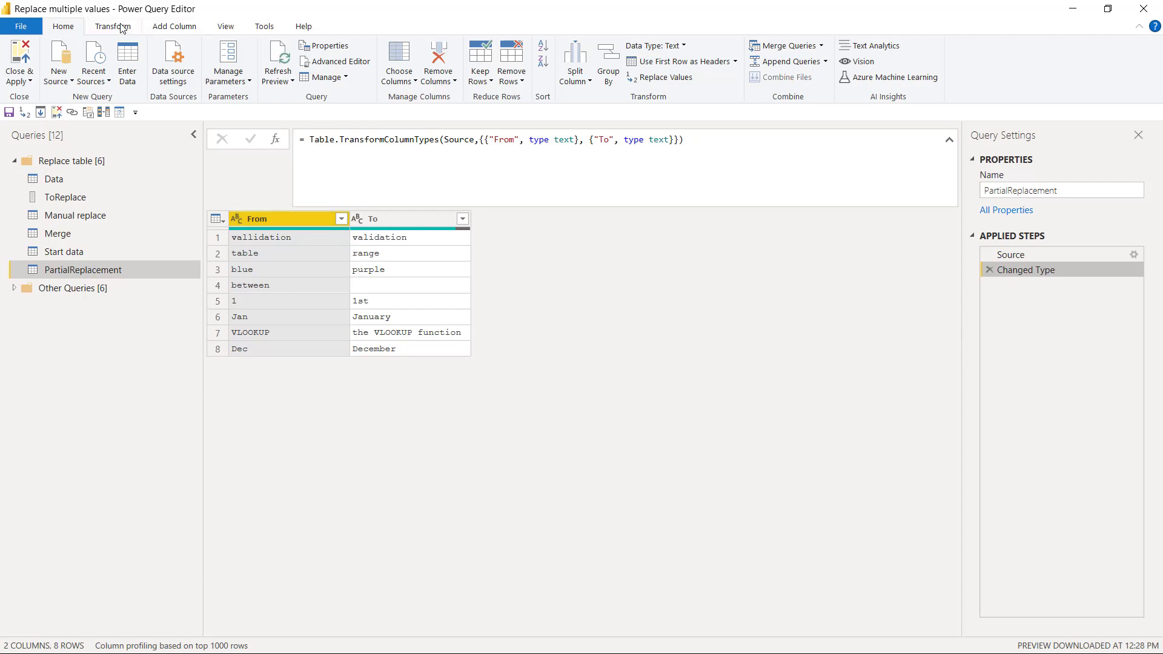
# - Add a Custom column to PartialReplacement with the formula {[From],[To]}
pyautogui.click(175, 27)
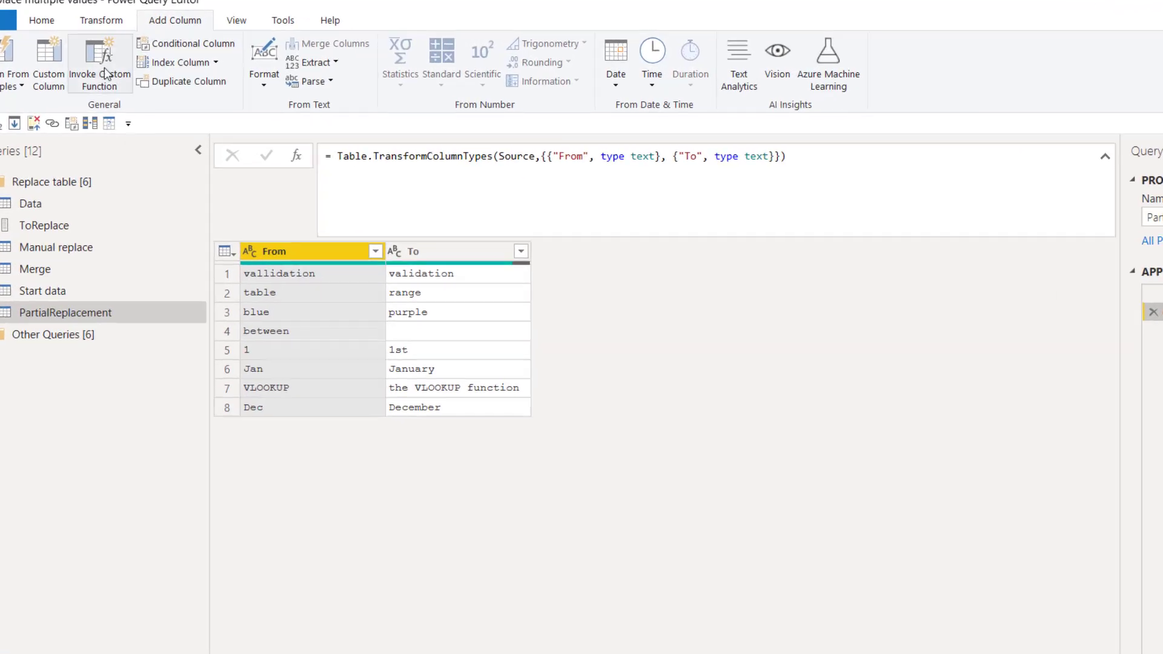
pyautogui.click(46, 67)
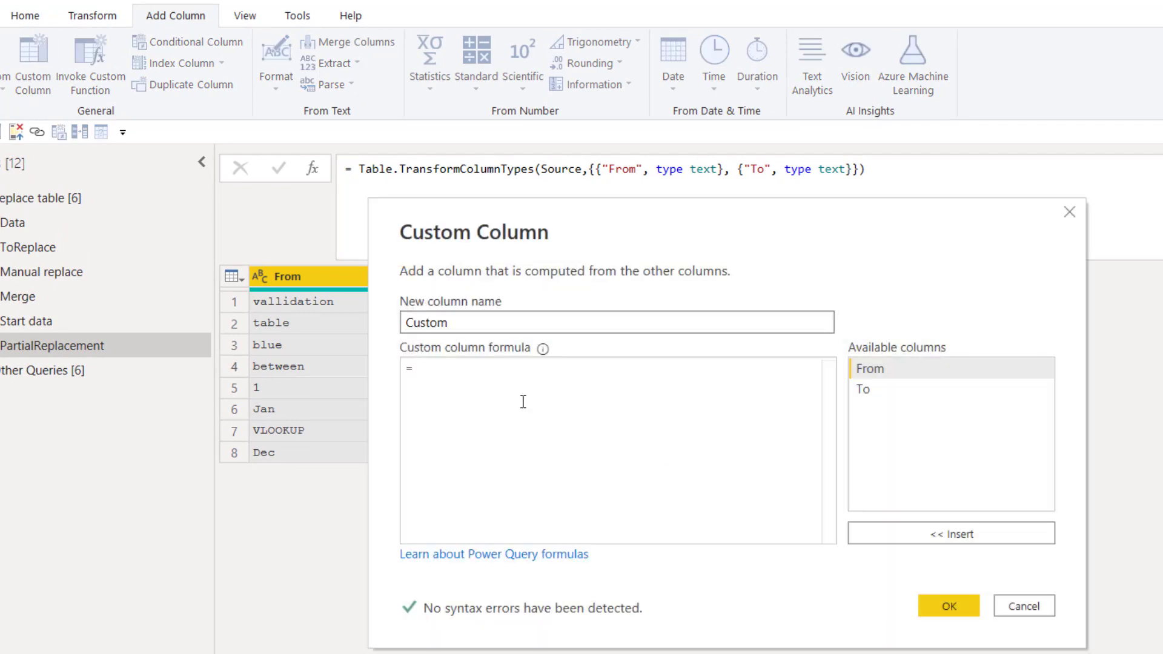
pyautogui.click(453, 372)
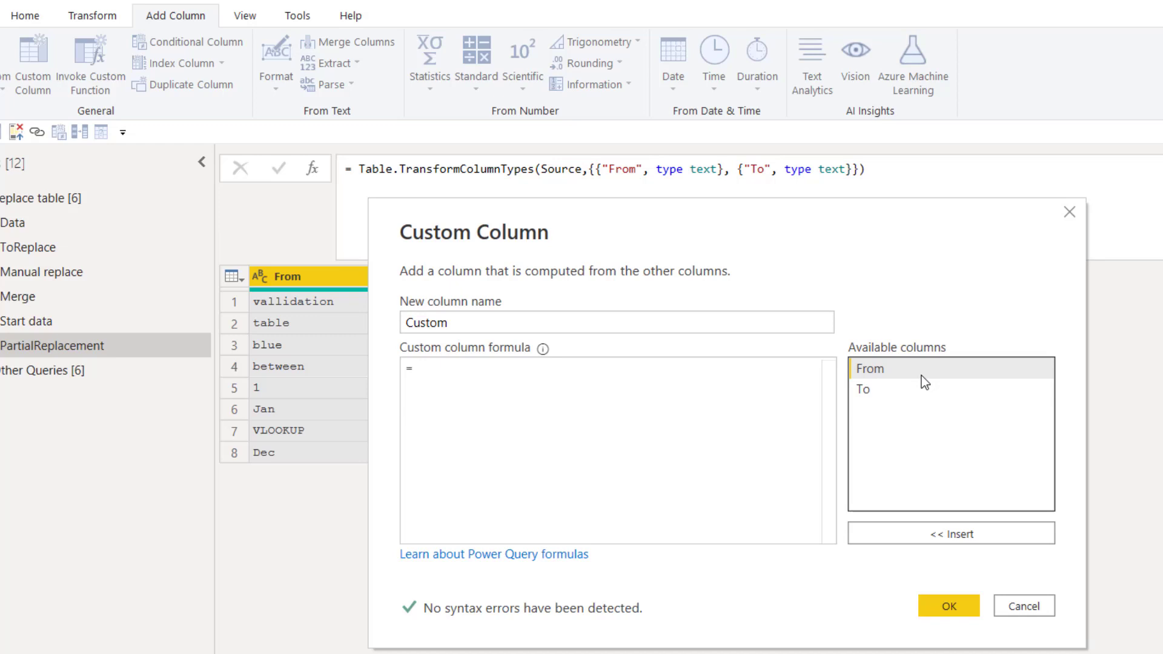
pyautogui.write('{')
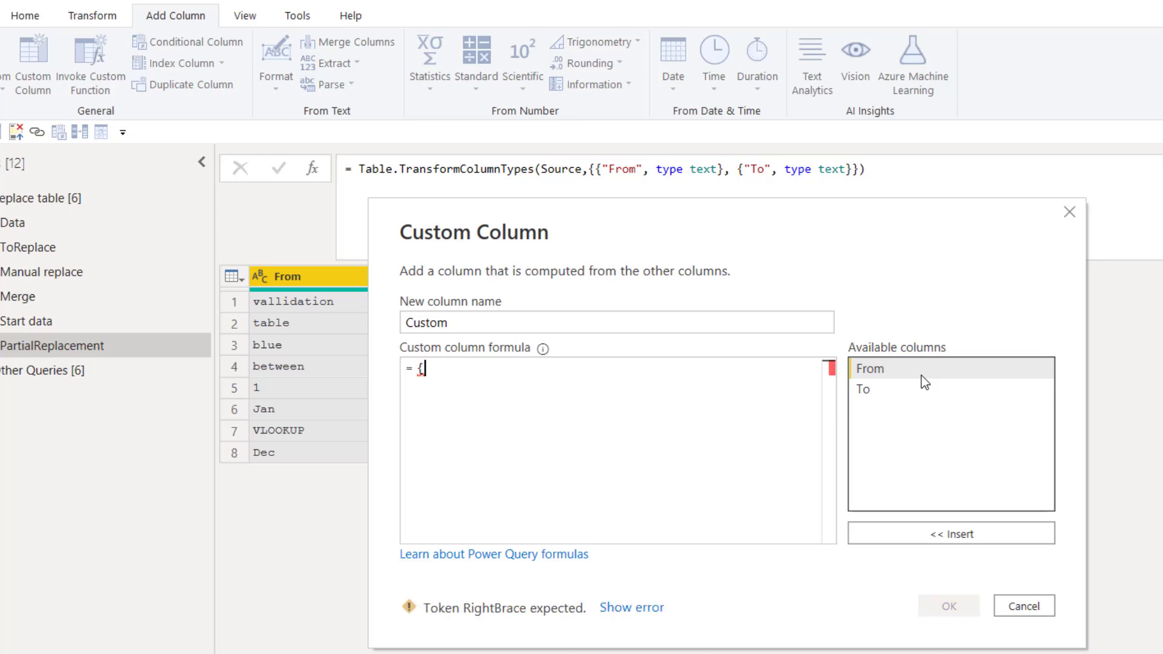
pyautogui.doubleClick(910, 372)
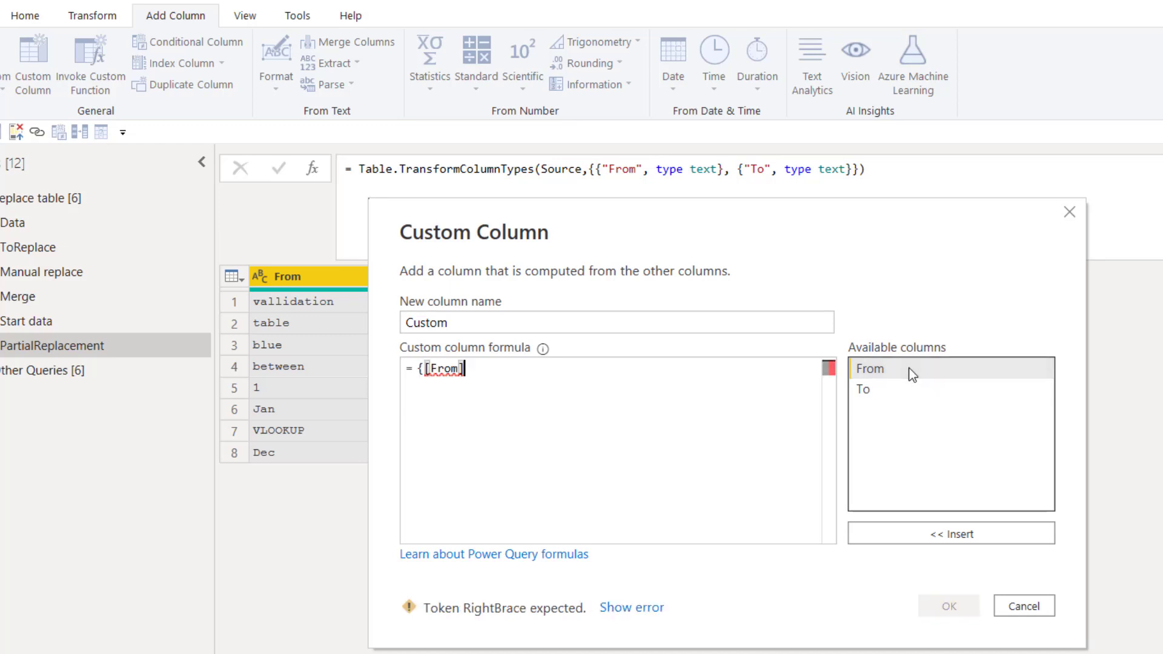
pyautogui.write(',')
pyautogui.doubleClick(911, 390)
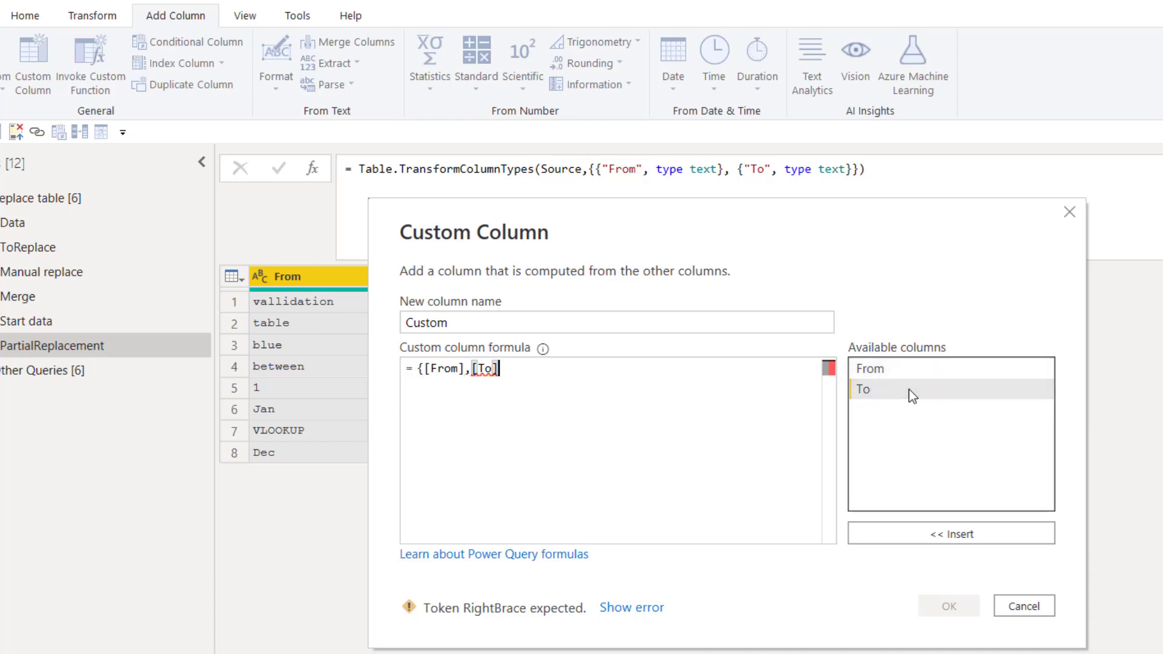
pyautogui.write('}')
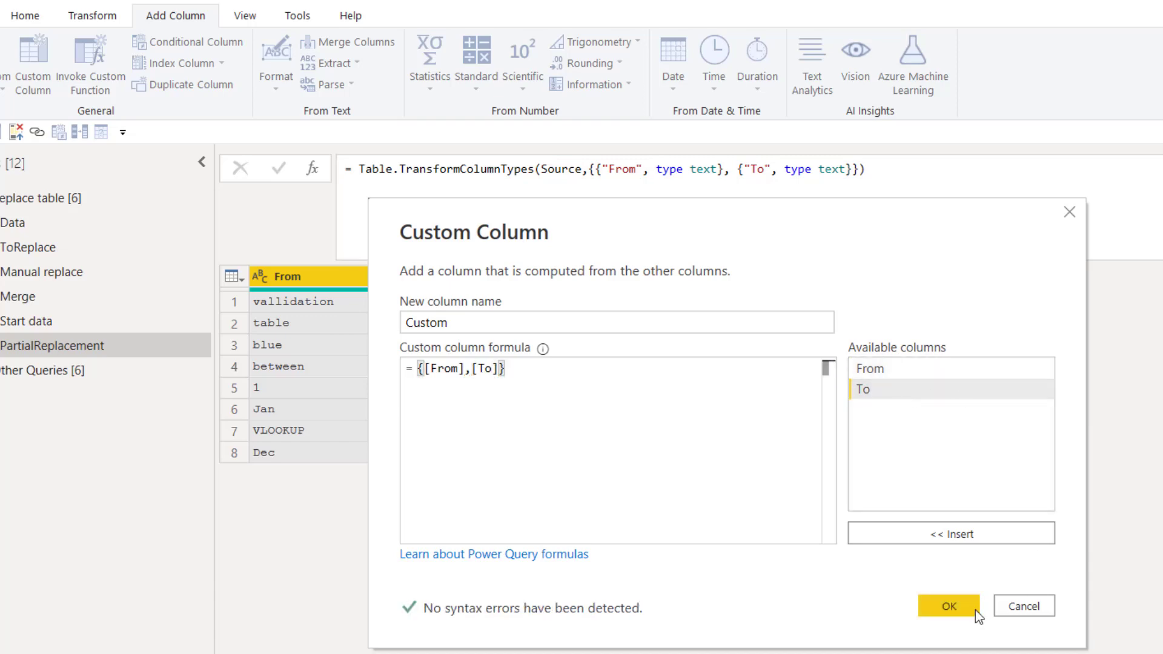
pyautogui.click(940, 608)
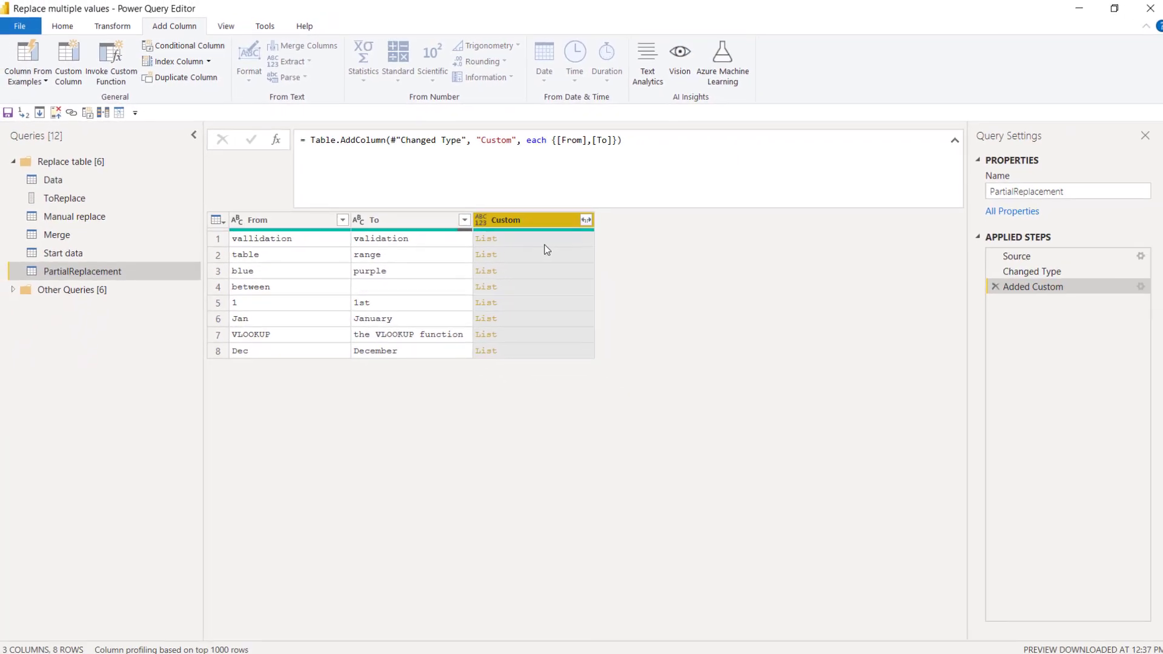
# - Preview the From/To pairs in the Custom column and remove all other columns
pyautogui.click(543, 253)
pyautogui.click(542, 285)
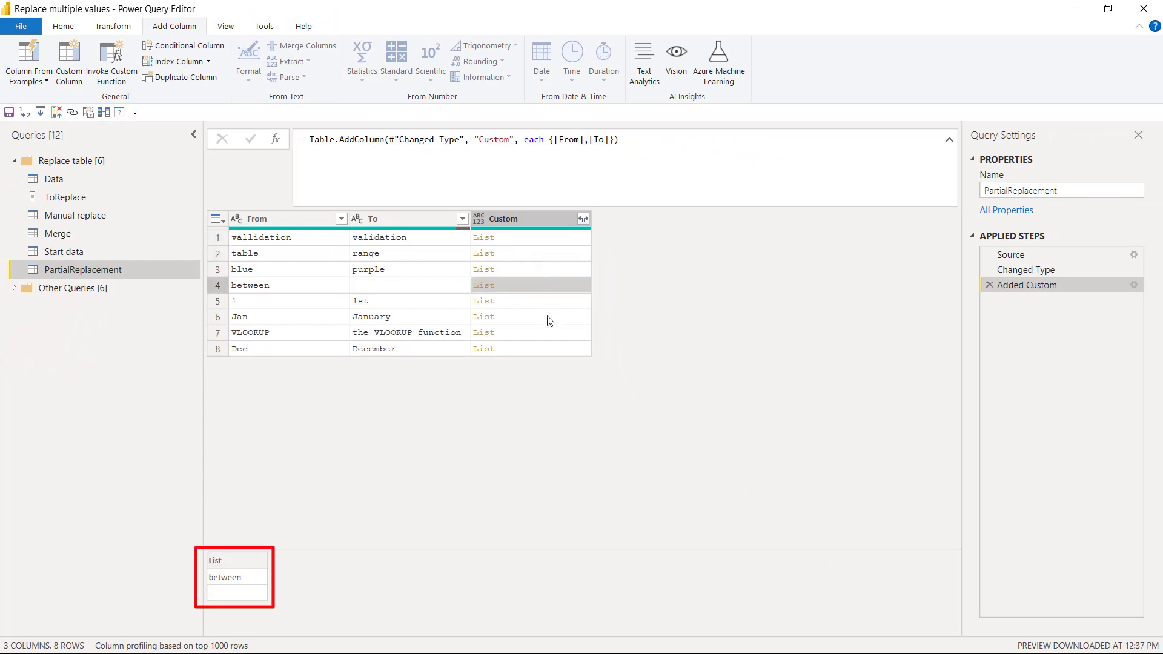
pyautogui.click(547, 317)
pyautogui.click(541, 334)
pyautogui.click(539, 350)
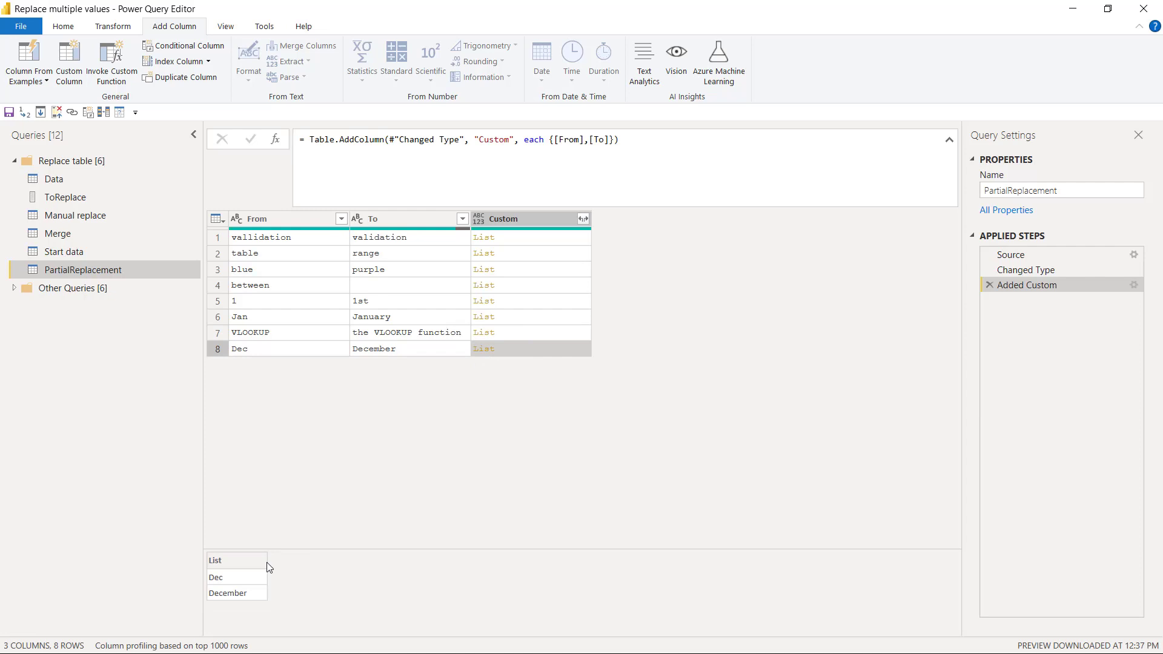
pyautogui.click(537, 234)
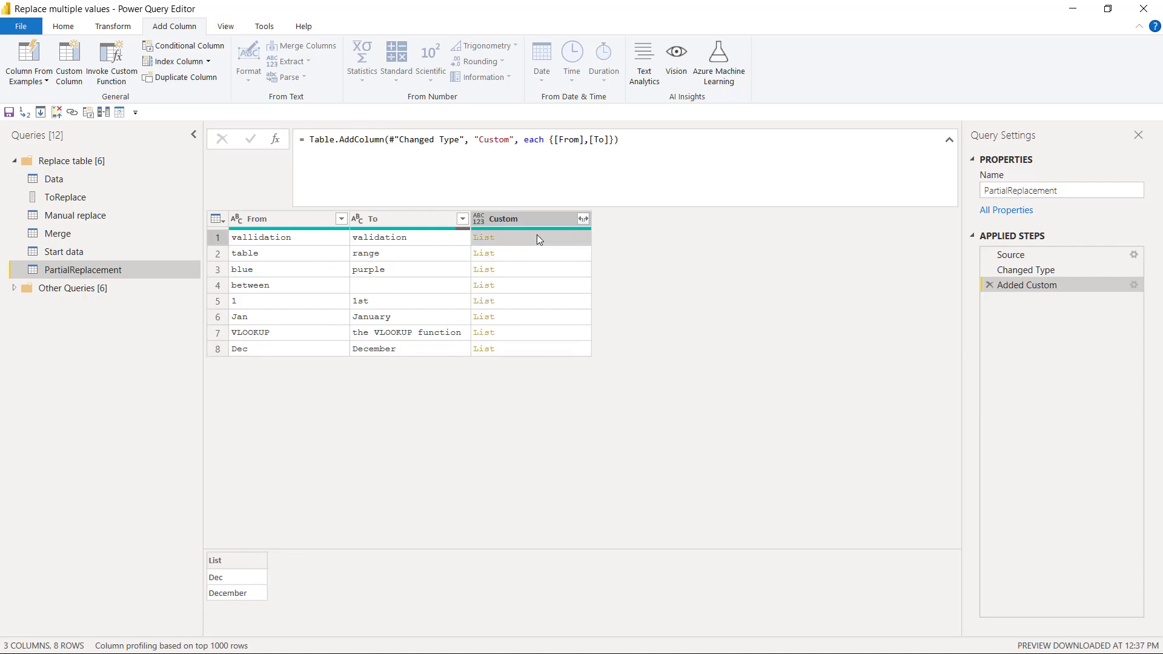
pyautogui.click(551, 283)
pyautogui.click(524, 223)
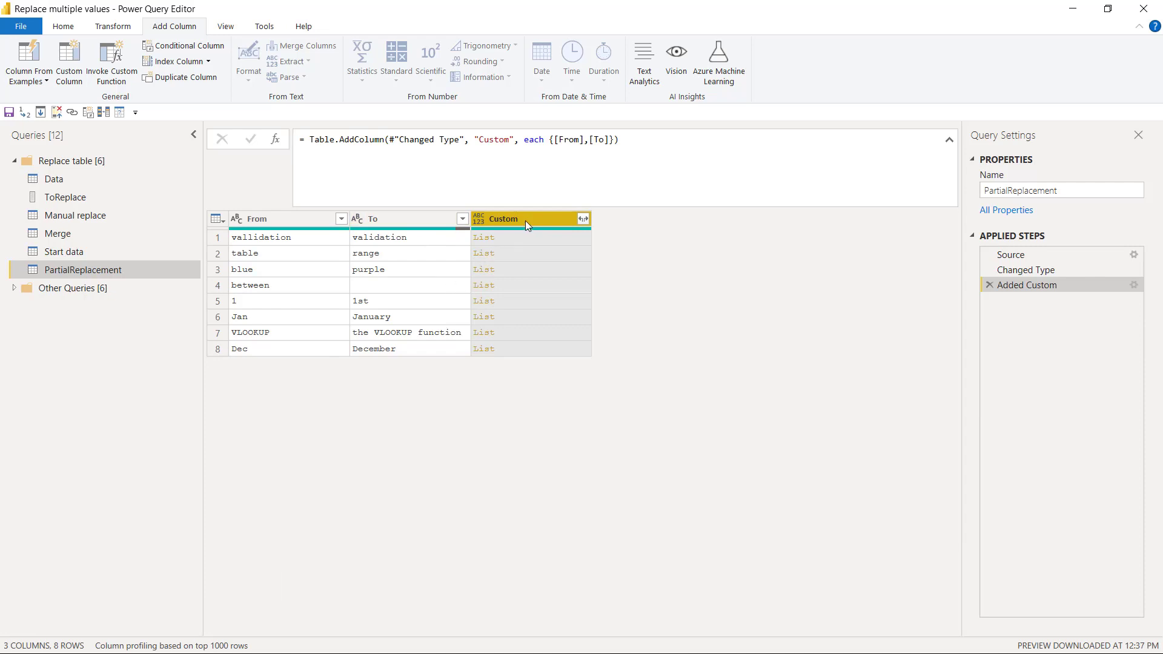
pyautogui.rightClick(524, 218)
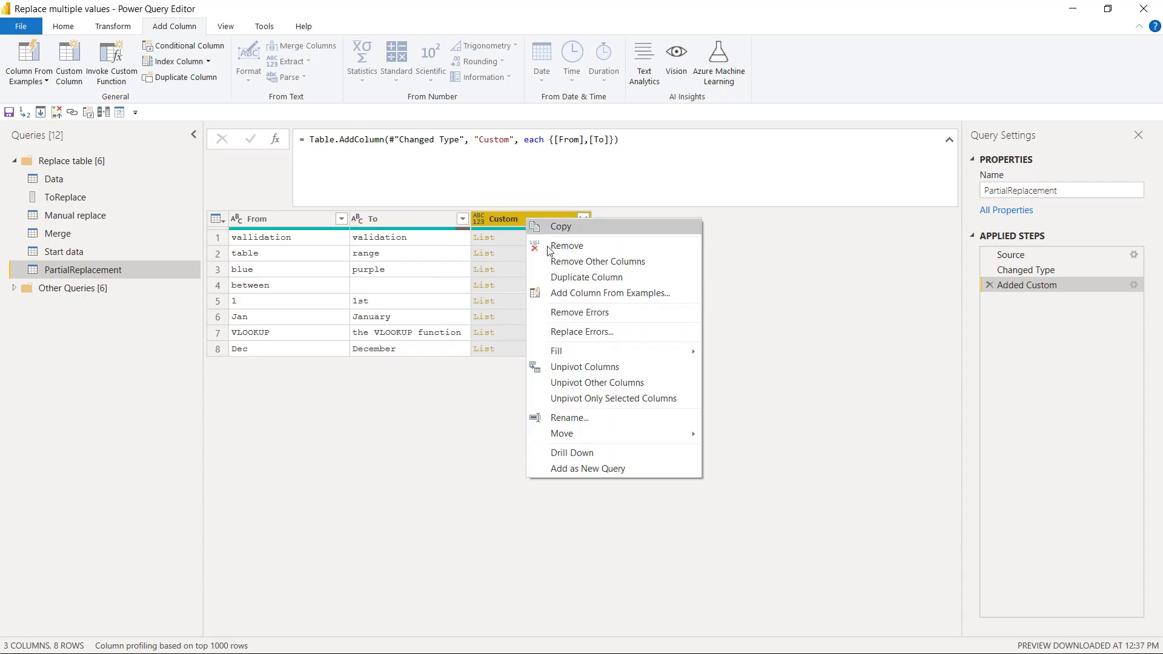
pyautogui.click(565, 260)
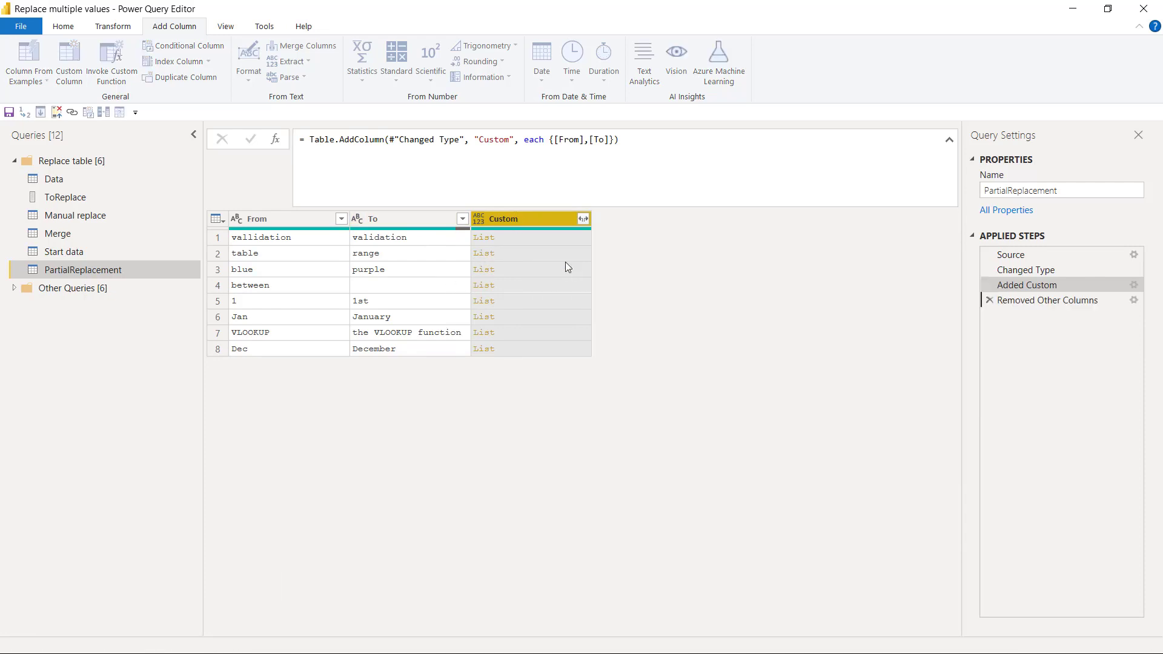
# - Convert the Custom column to a list and check pairs such as 1 to 1st
pyautogui.click(123, 29)
pyautogui.click(344, 77)
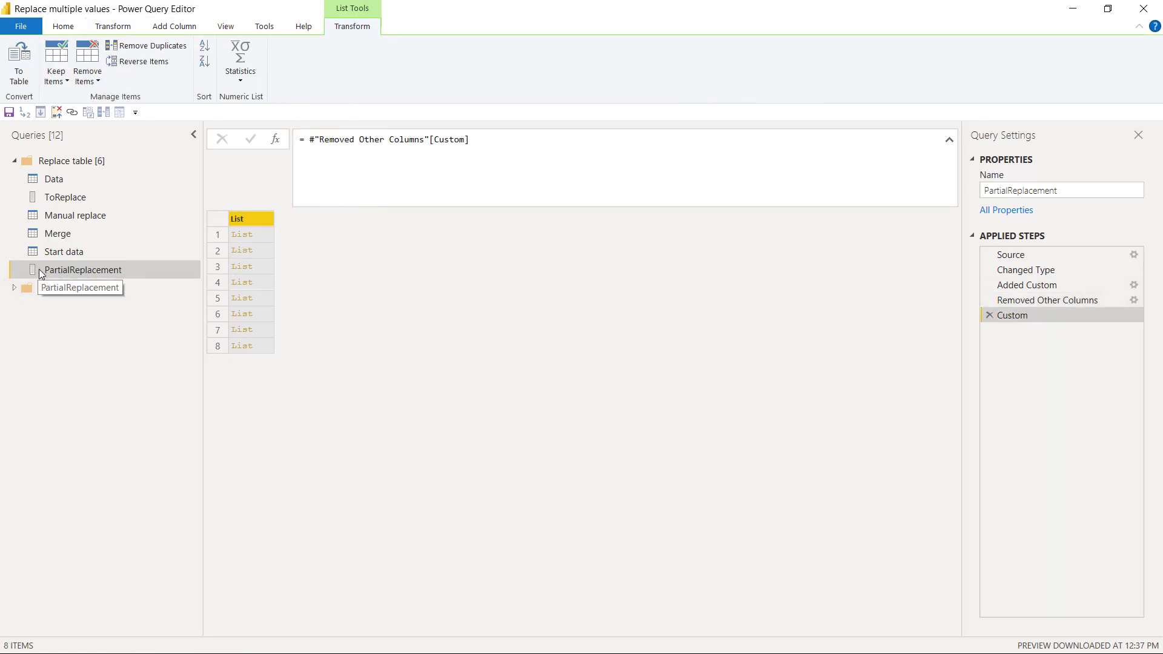
pyautogui.click(263, 235)
pyautogui.click(267, 250)
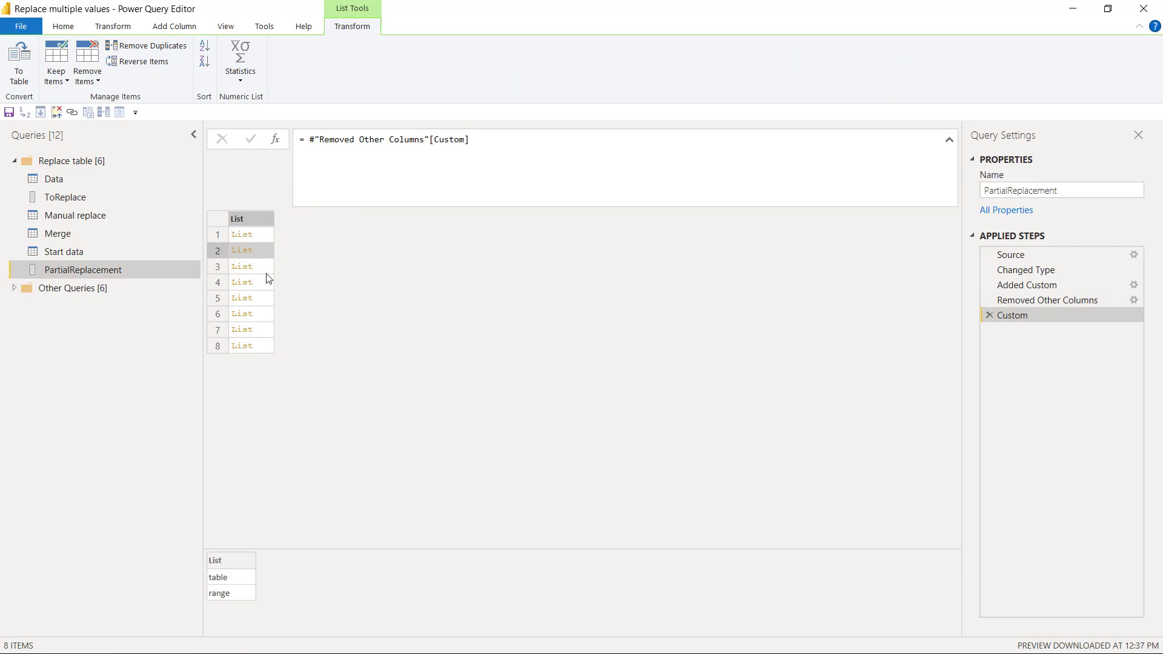
pyautogui.click(267, 283)
pyautogui.click(267, 298)
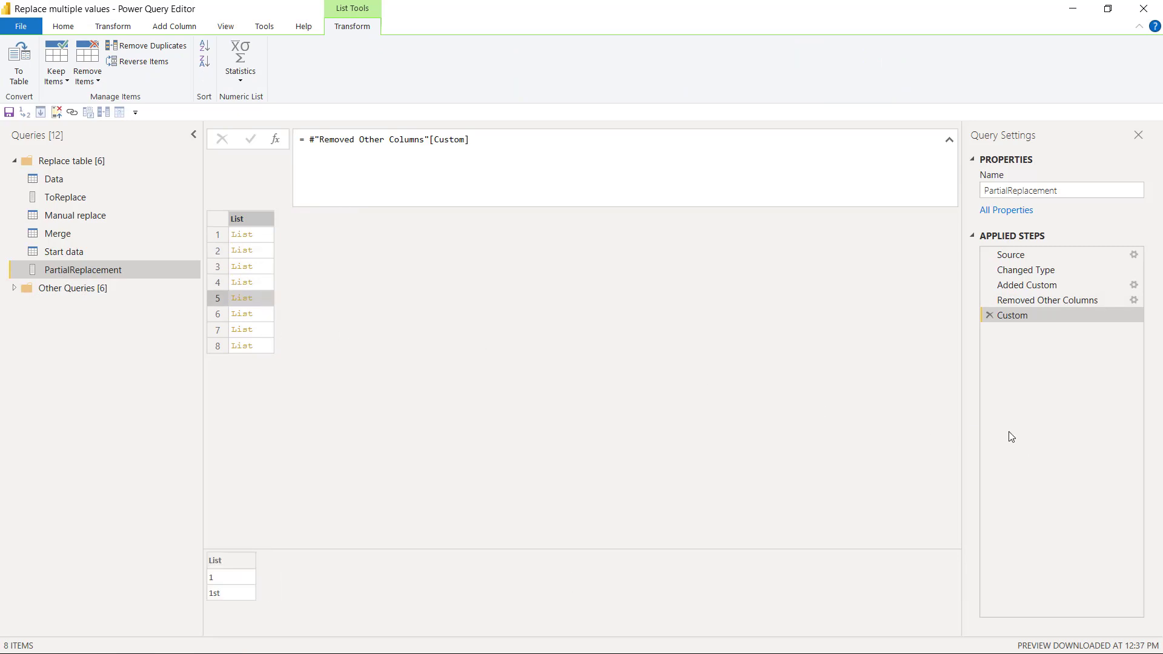
# - Rename the Added Custom step to 'Added list of columns'
pyautogui.click(1033, 284)
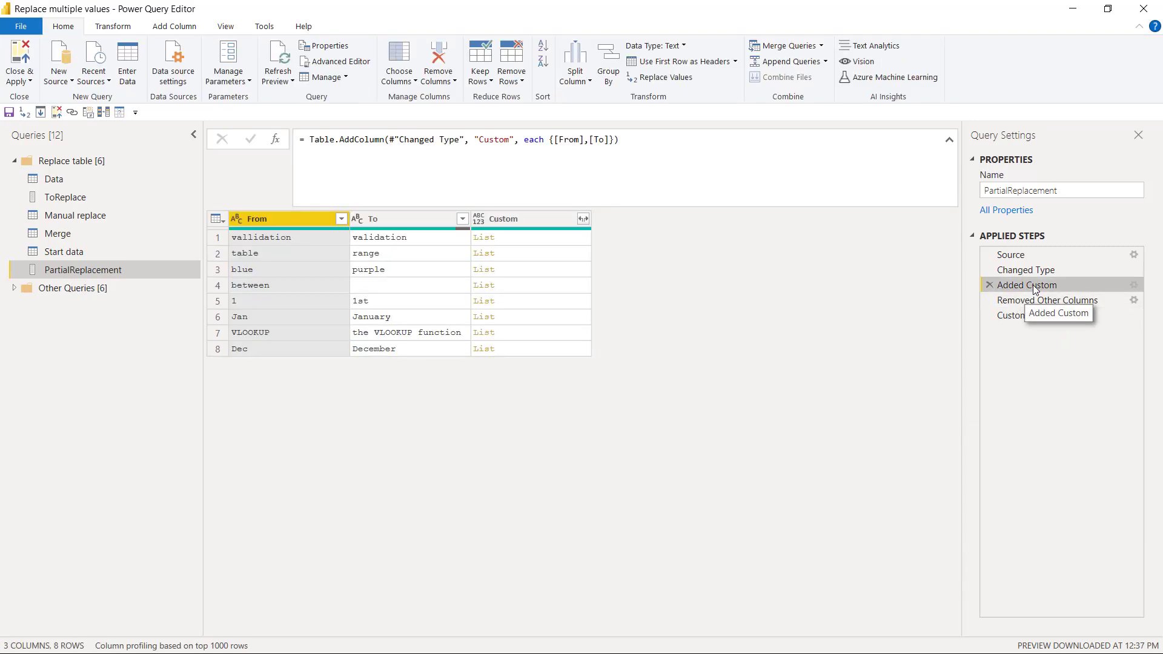
pyautogui.rightClick(1033, 284)
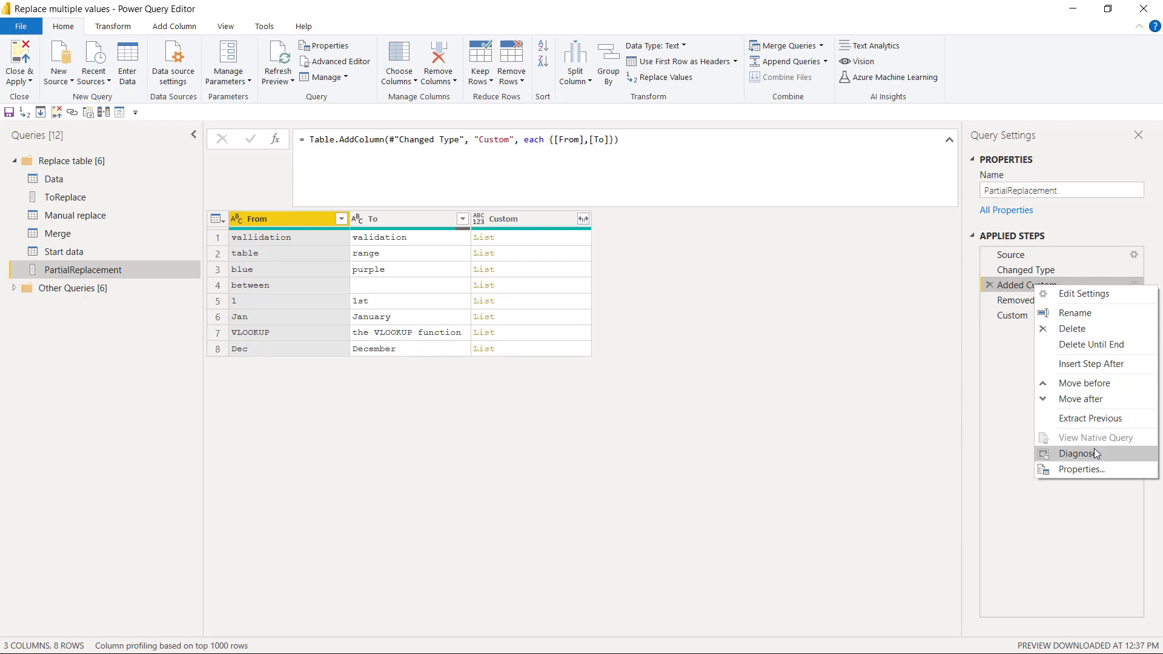
pyautogui.click(1092, 314)
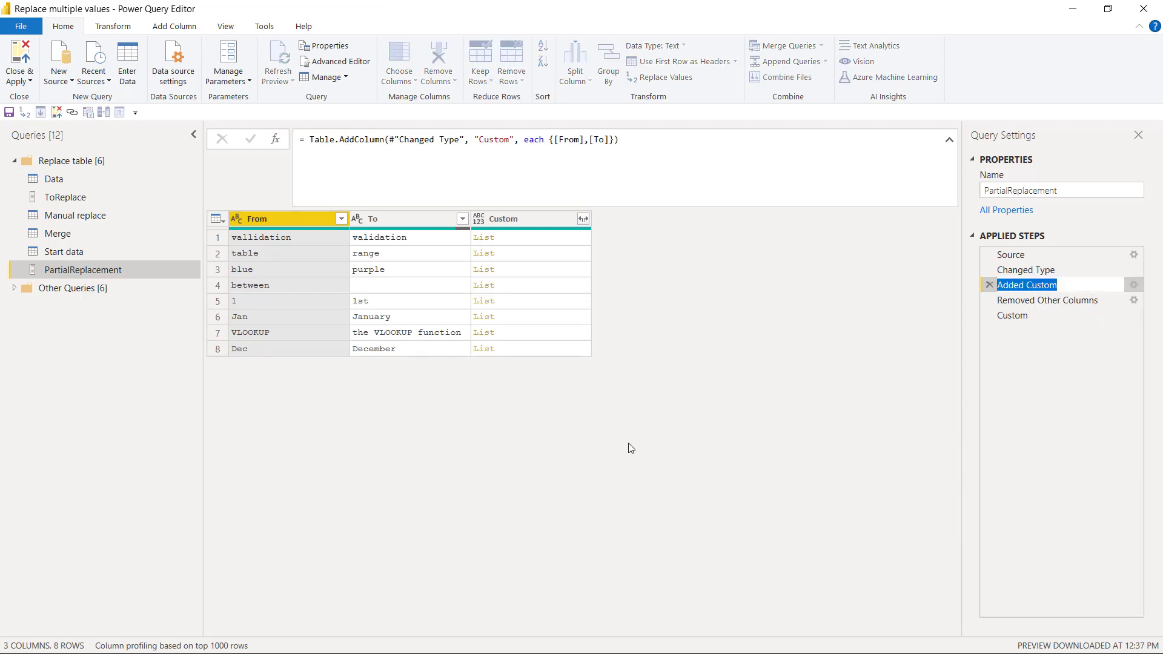
pyautogui.write('Added list of columns')
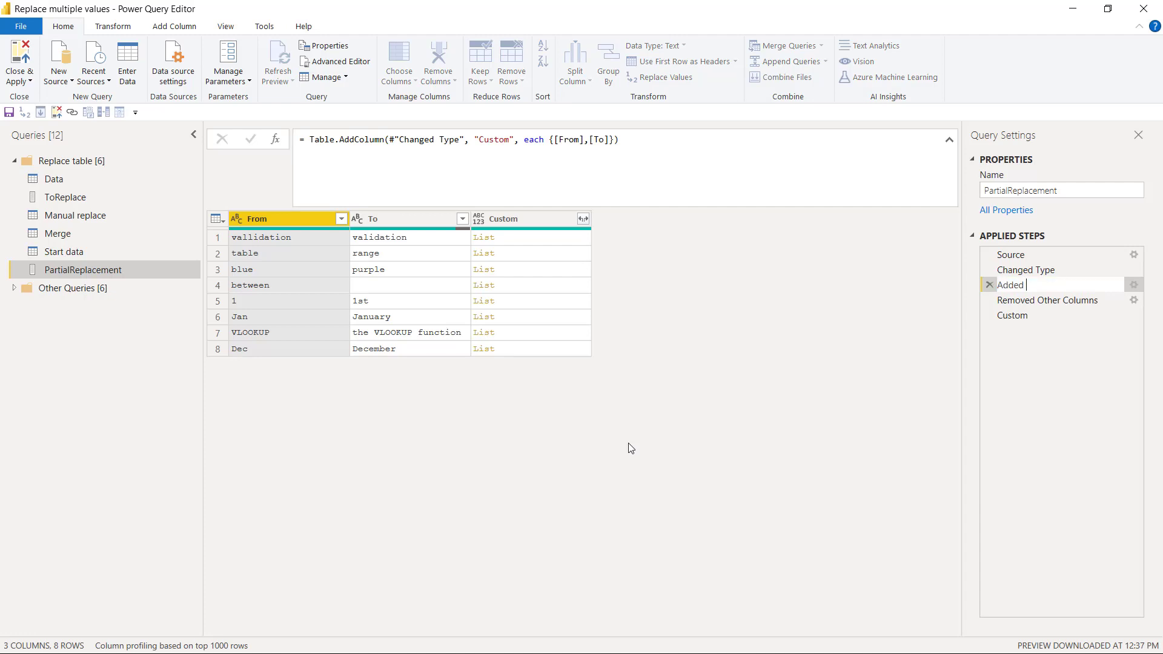
pyautogui.press('Return')
# - Rename the final Custom list step to 'Make list'
pyautogui.click(1045, 316)
pyautogui.write('Make list')
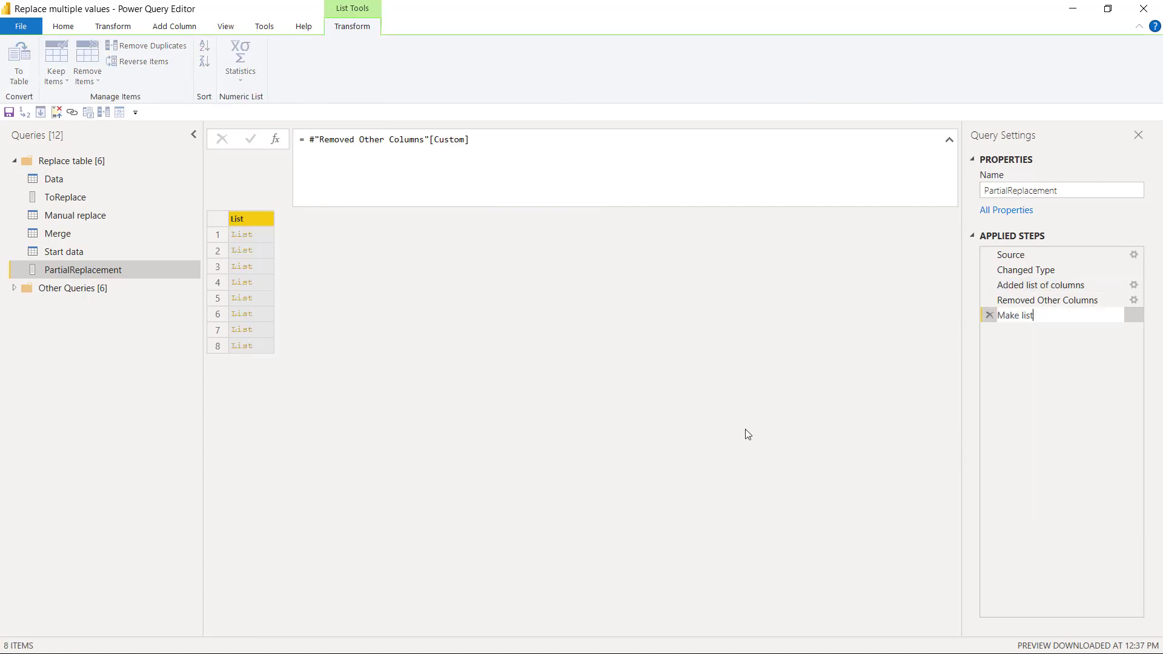
pyautogui.press('Return')
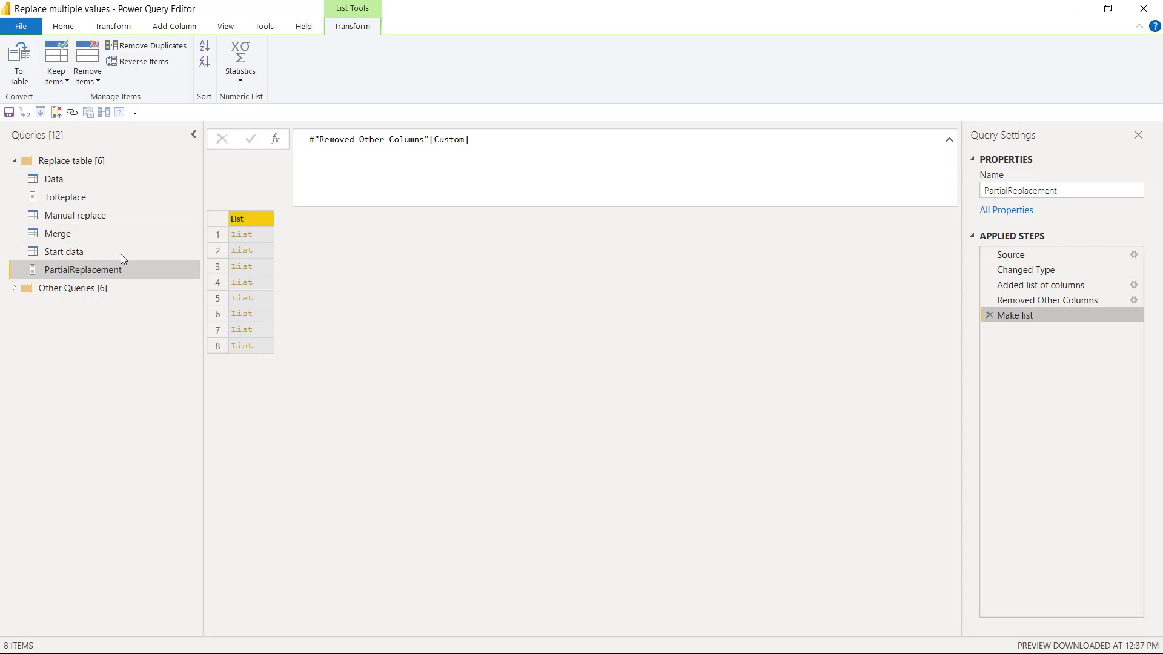
# - Open the Start data query, preview row 1's Task text, and glance at the PartialReplacement list
pyautogui.click(121, 253)
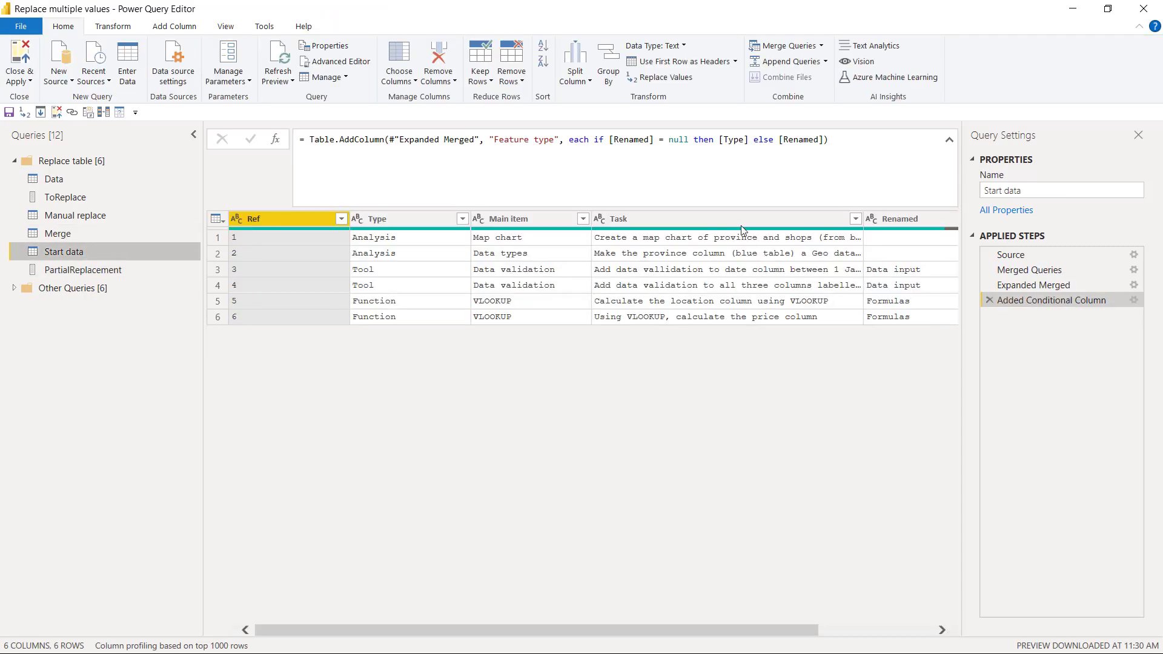
pyautogui.click(629, 242)
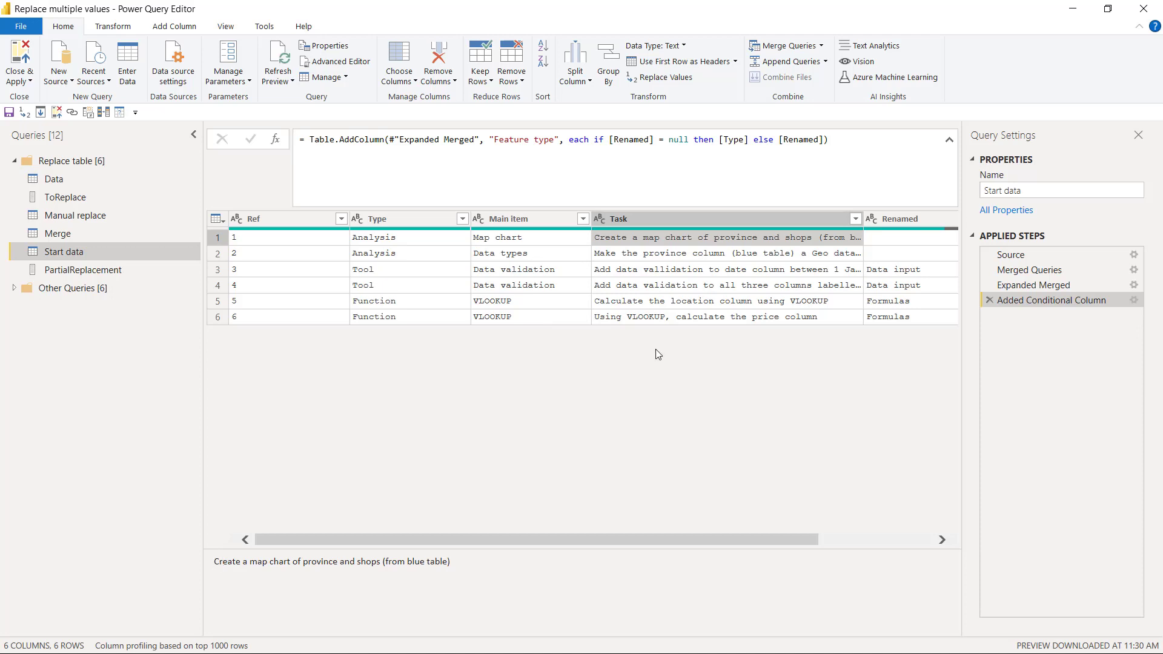
pyautogui.click(91, 270)
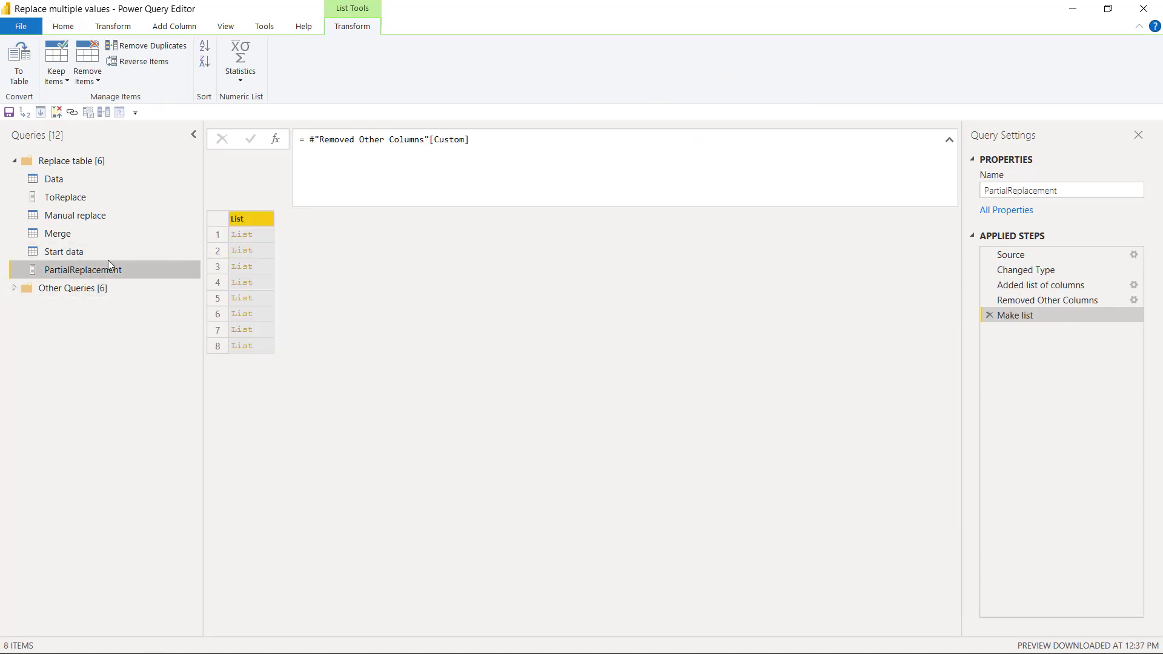
pyautogui.click(99, 253)
# - Choose Split Column by Delimiter for the Task column
pyautogui.click(695, 218)
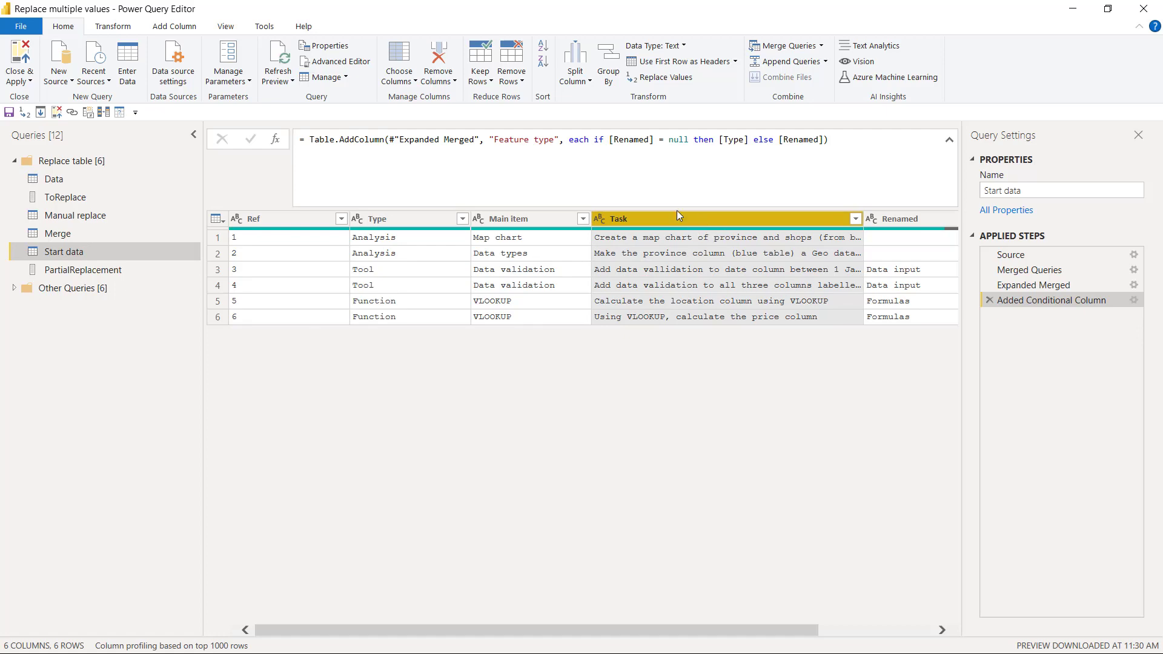
pyautogui.click(587, 78)
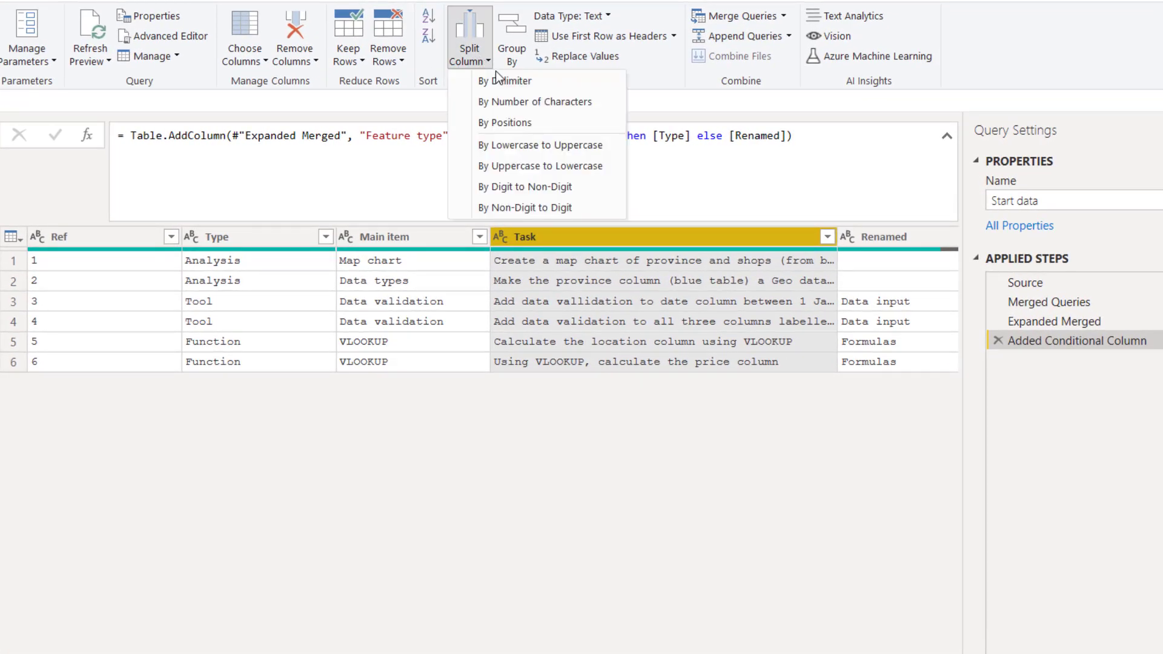
pyautogui.click(530, 84)
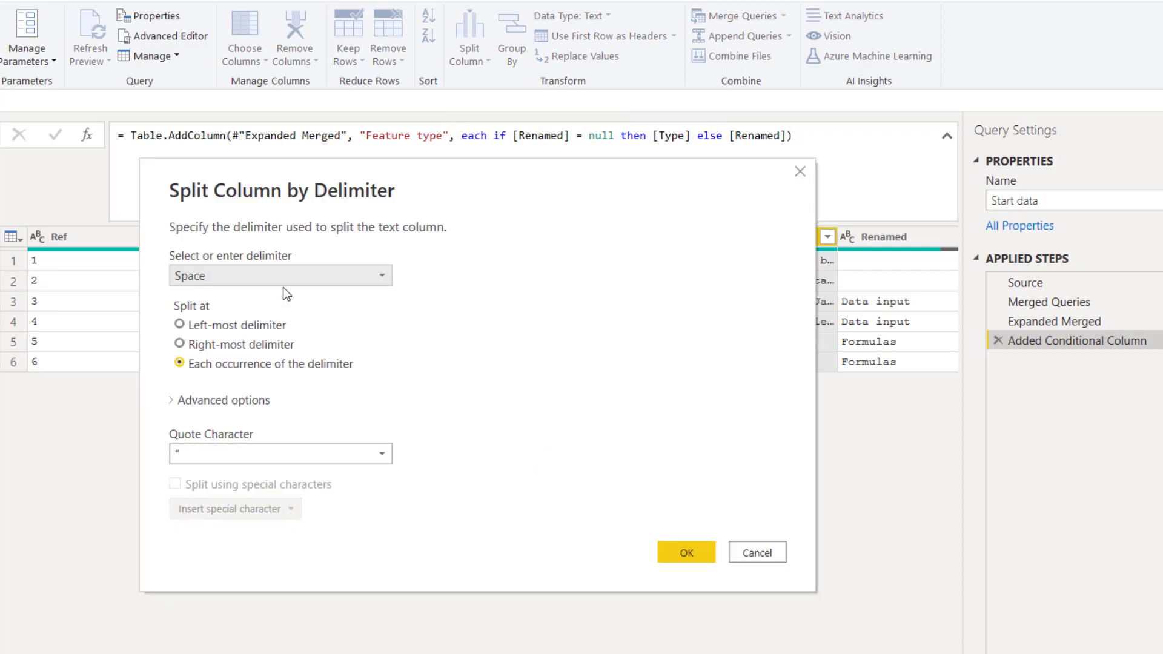
# - Split Task at every space, then check the PartialReplacement pairs and return to Start data
pyautogui.click(680, 556)
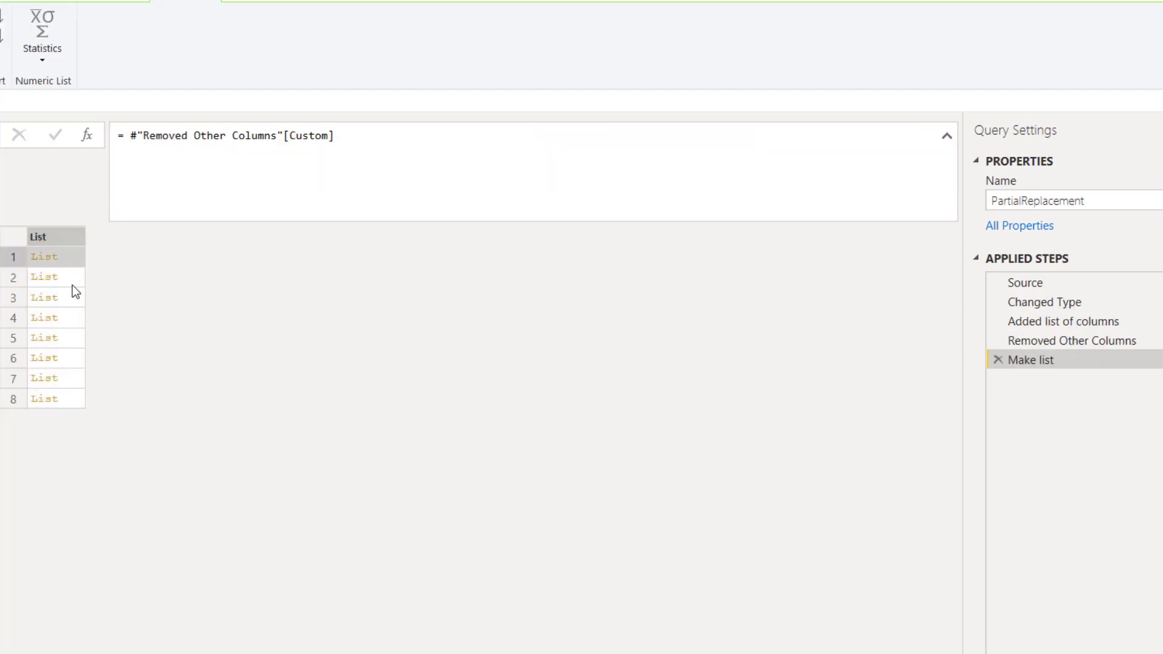
pyautogui.click(72, 279)
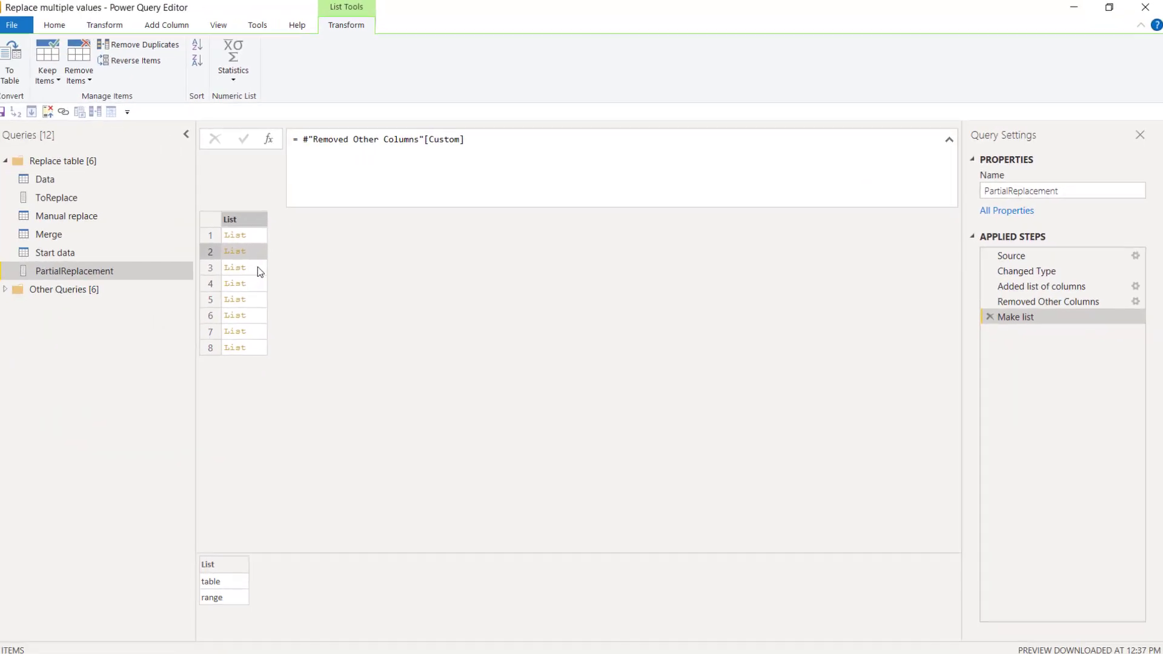
pyautogui.click(257, 267)
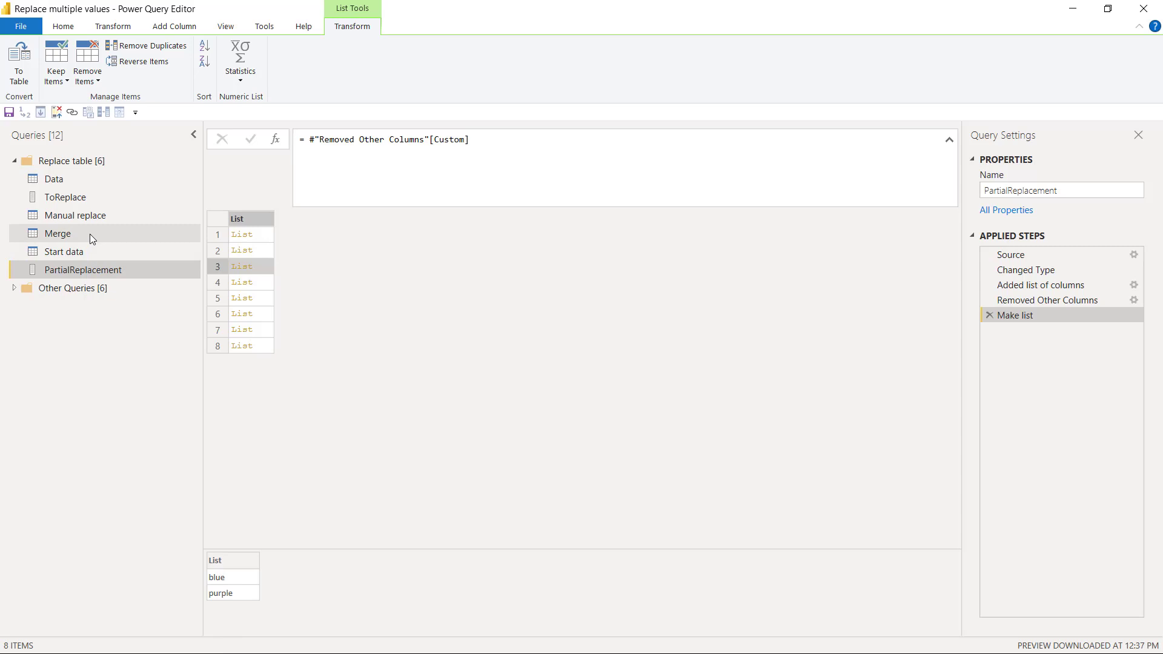
pyautogui.click(95, 252)
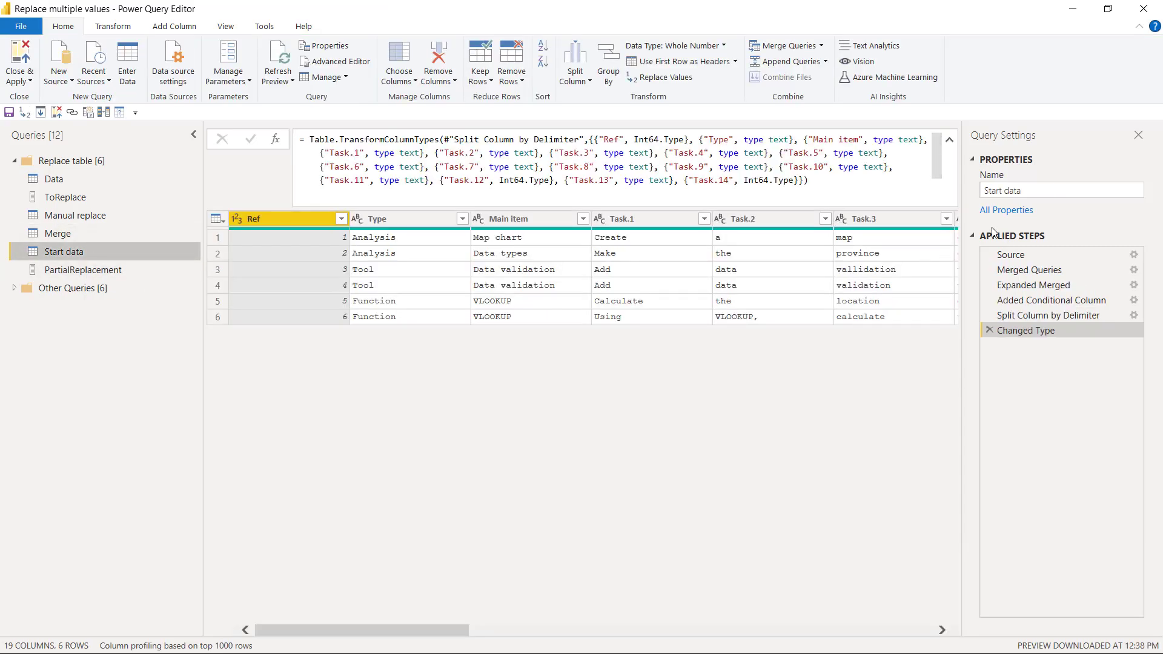
# - Inspect the split formula, then delete the Changed Type and Split Column by Delimiter steps
pyautogui.click(1038, 317)
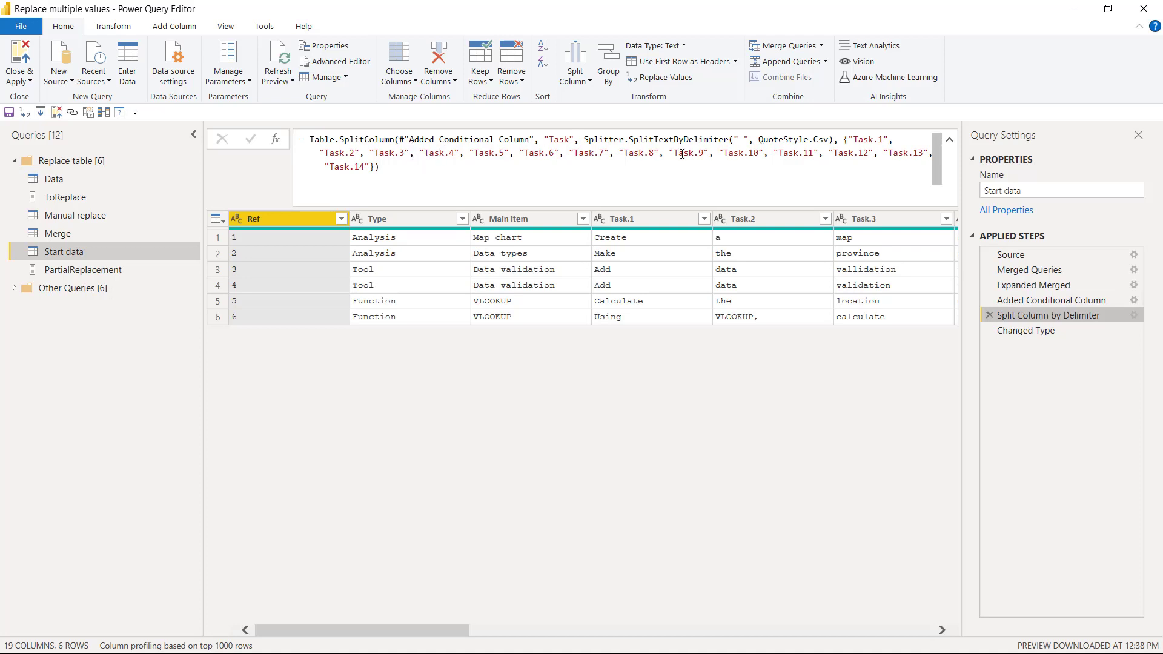
pyautogui.moveTo(732, 137); pyautogui.dragTo(750, 139)
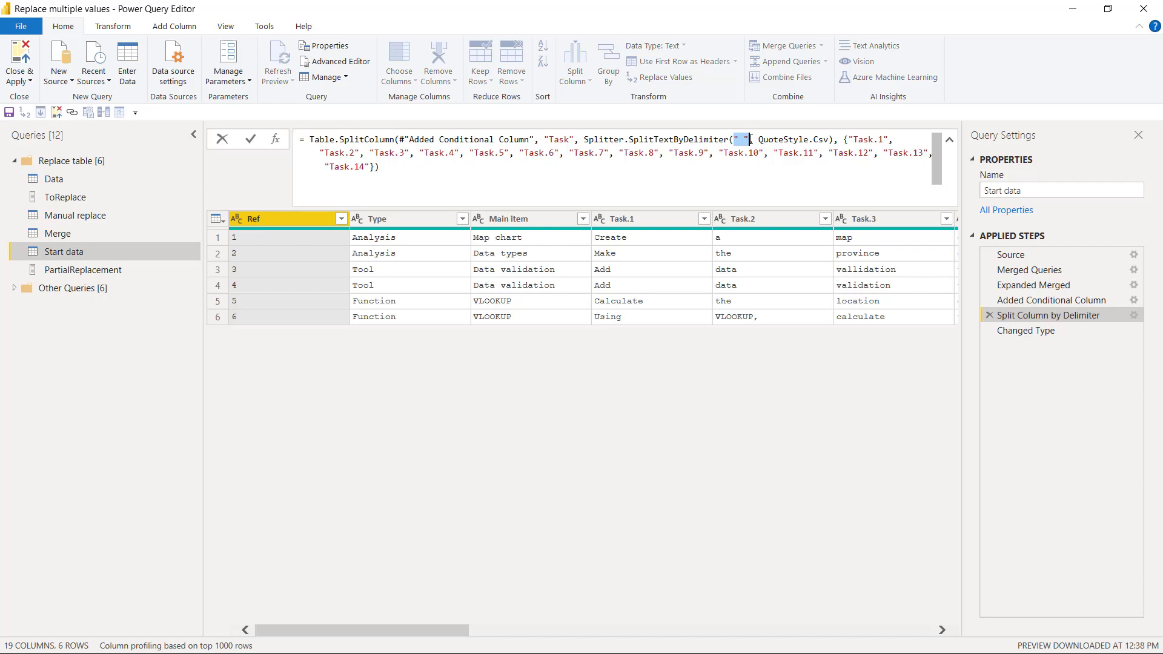
pyautogui.click(745, 140)
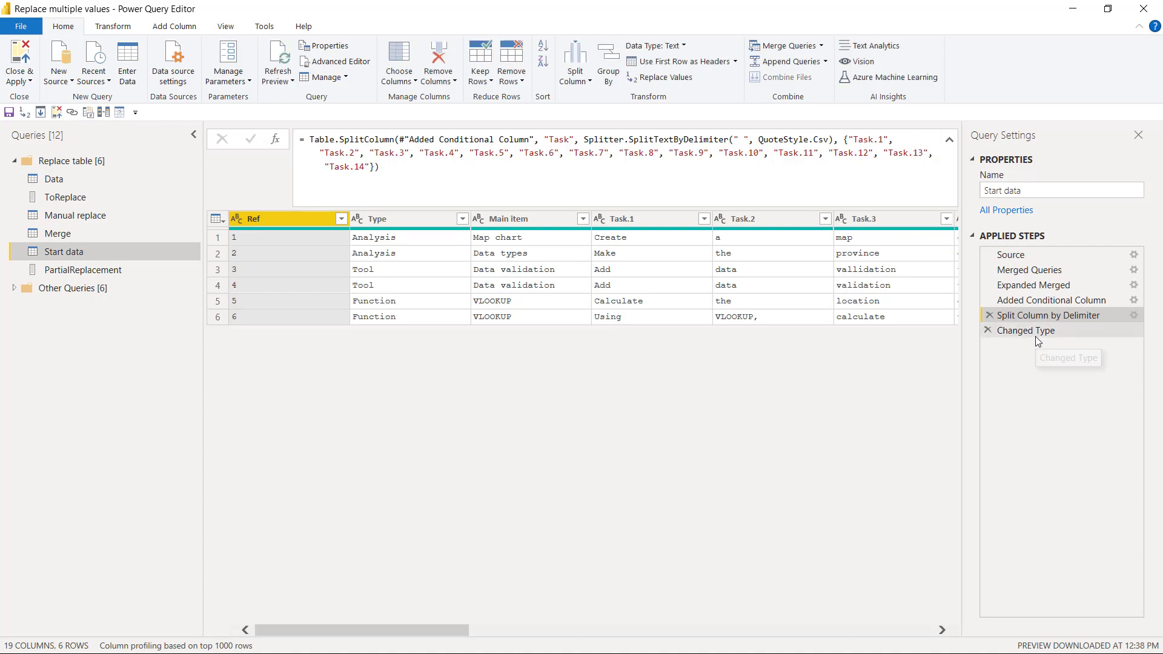
pyautogui.click(993, 333)
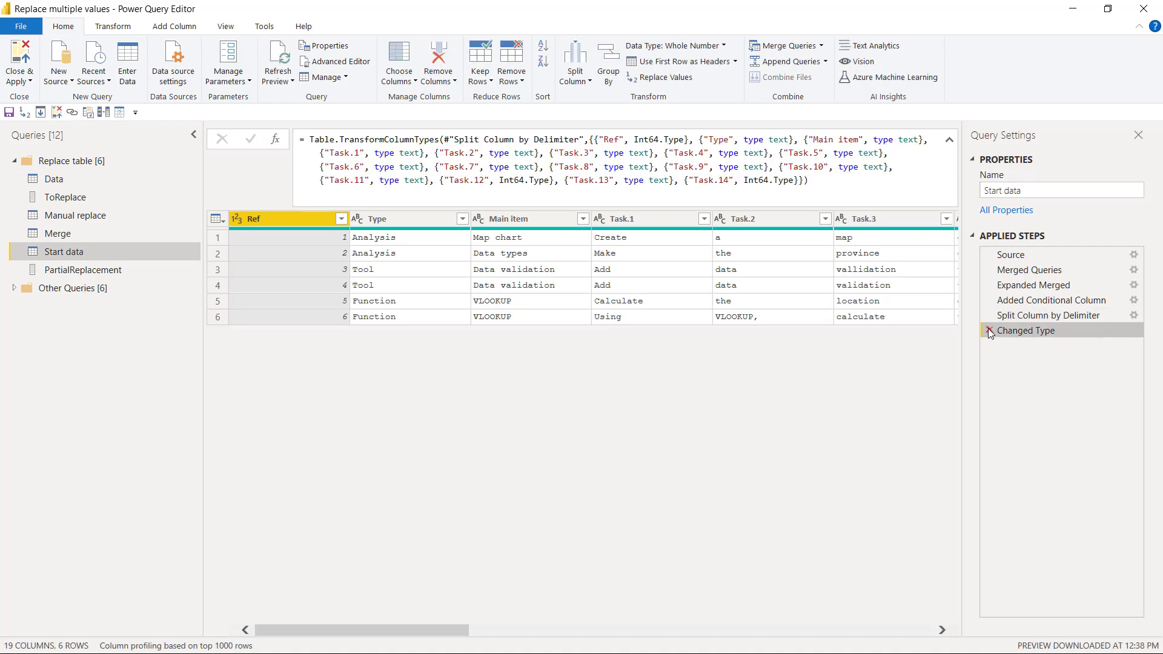
pyautogui.click(989, 330)
pyautogui.click(989, 315)
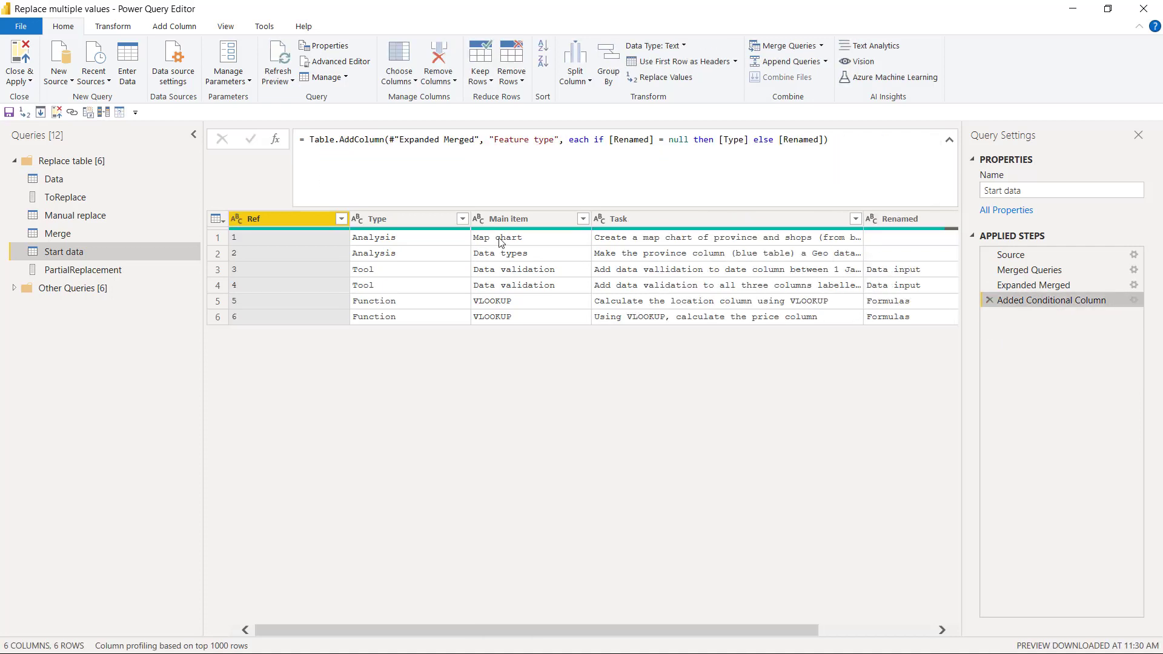
# - With Task selected, start a Custom Column and insert Text.Split into its formula
pyautogui.click(674, 220)
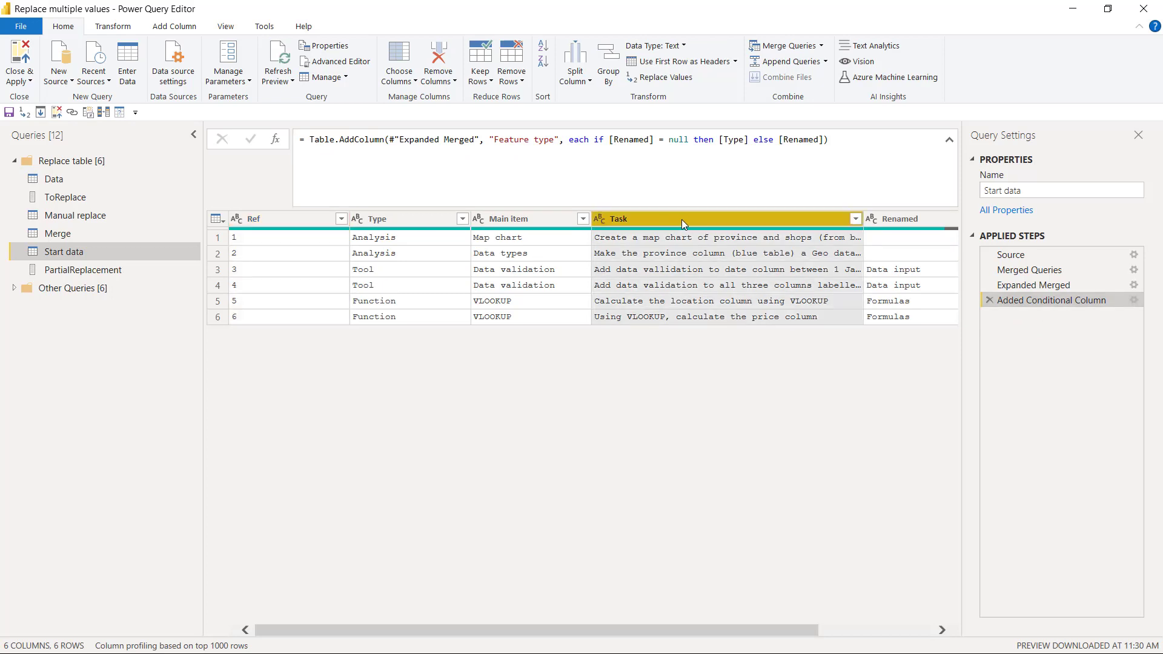
pyautogui.click(173, 26)
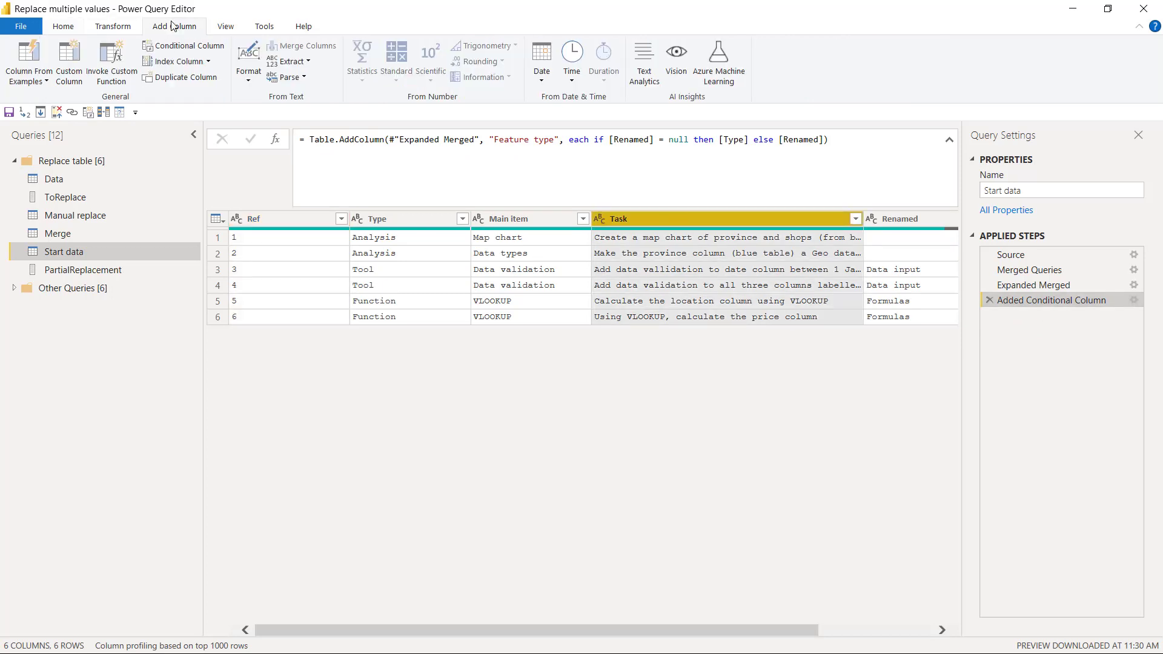
pyautogui.click(72, 77)
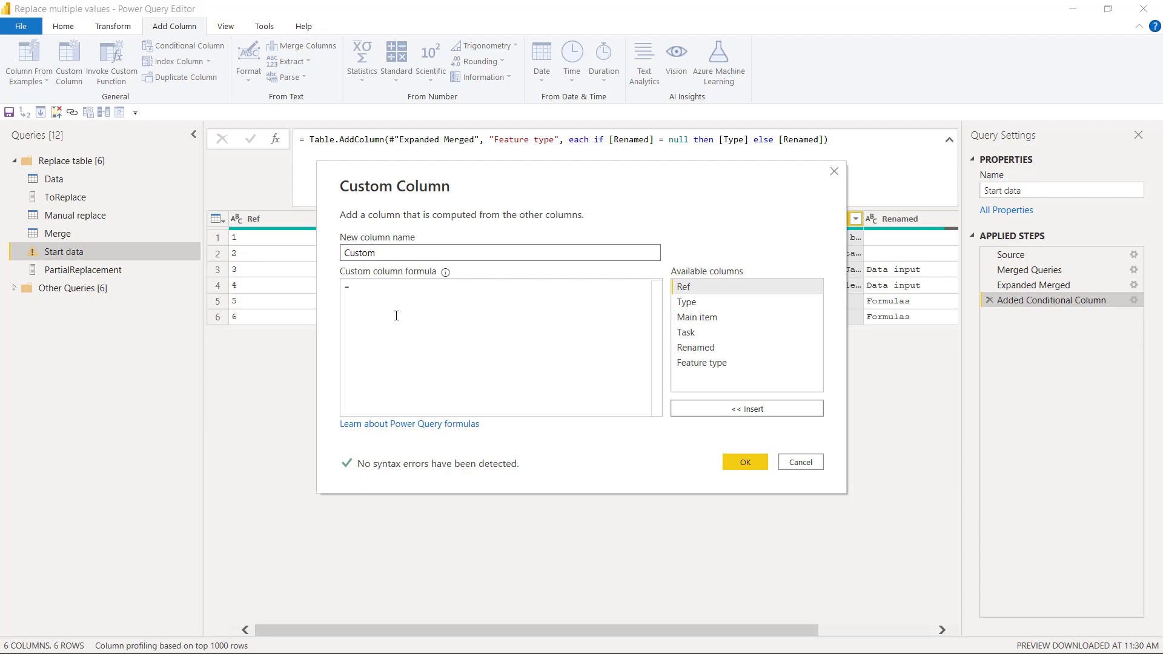
pyautogui.click(401, 299)
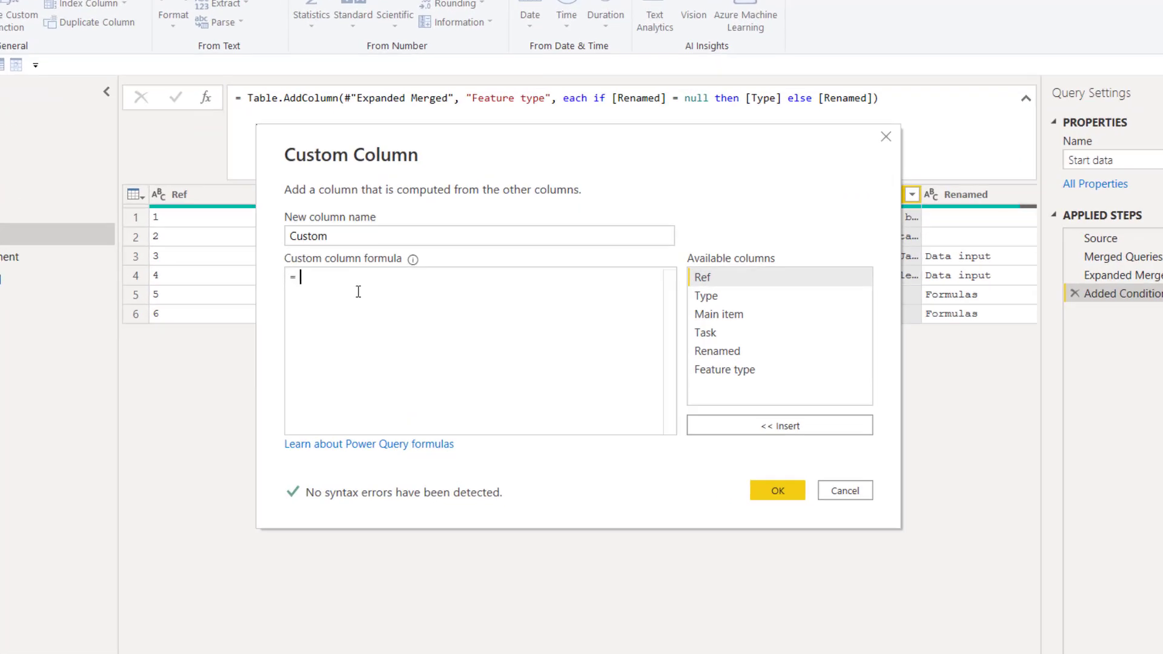
pyautogui.write('Text')
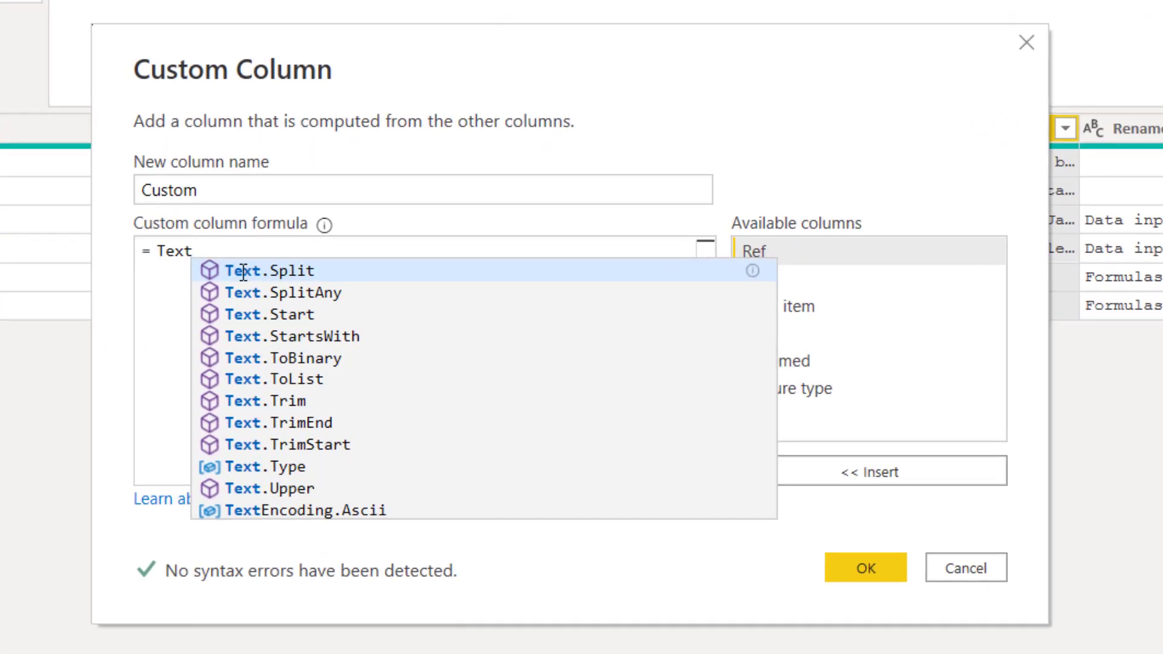
pyautogui.write('.')
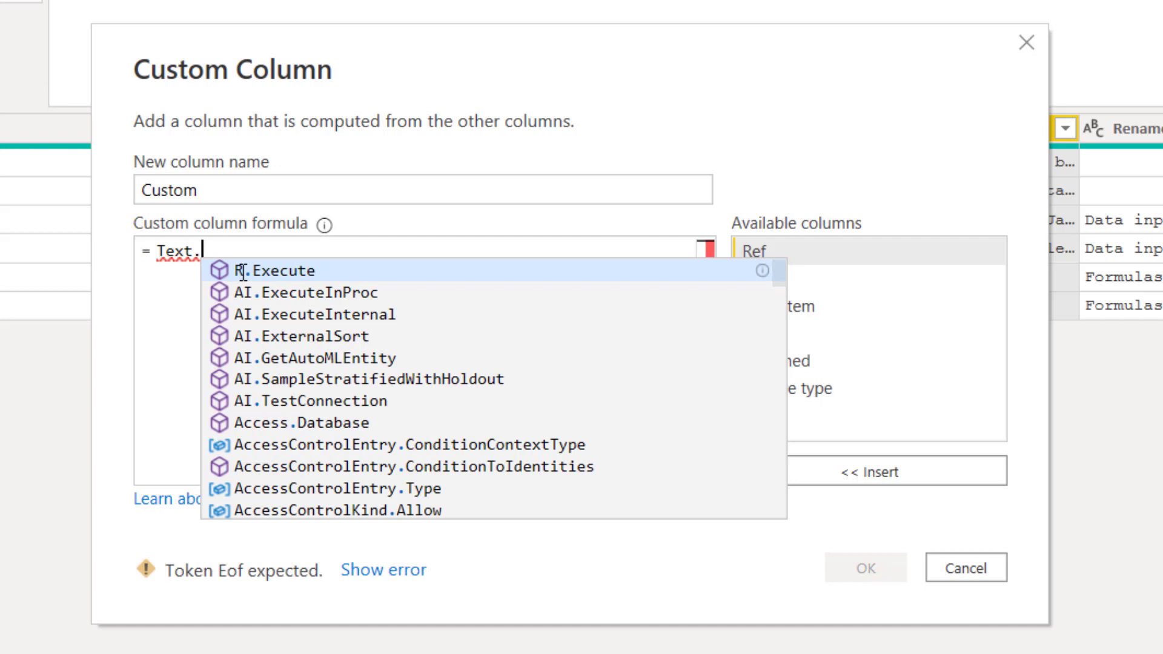
pyautogui.write('Spl')
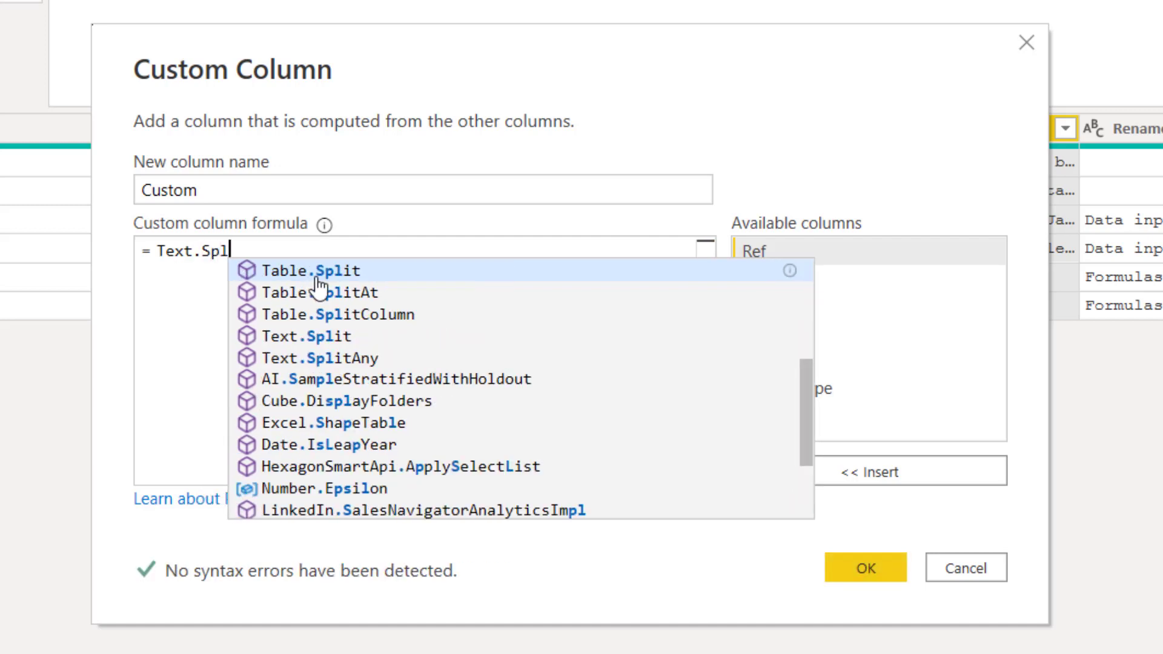
pyautogui.click(336, 337)
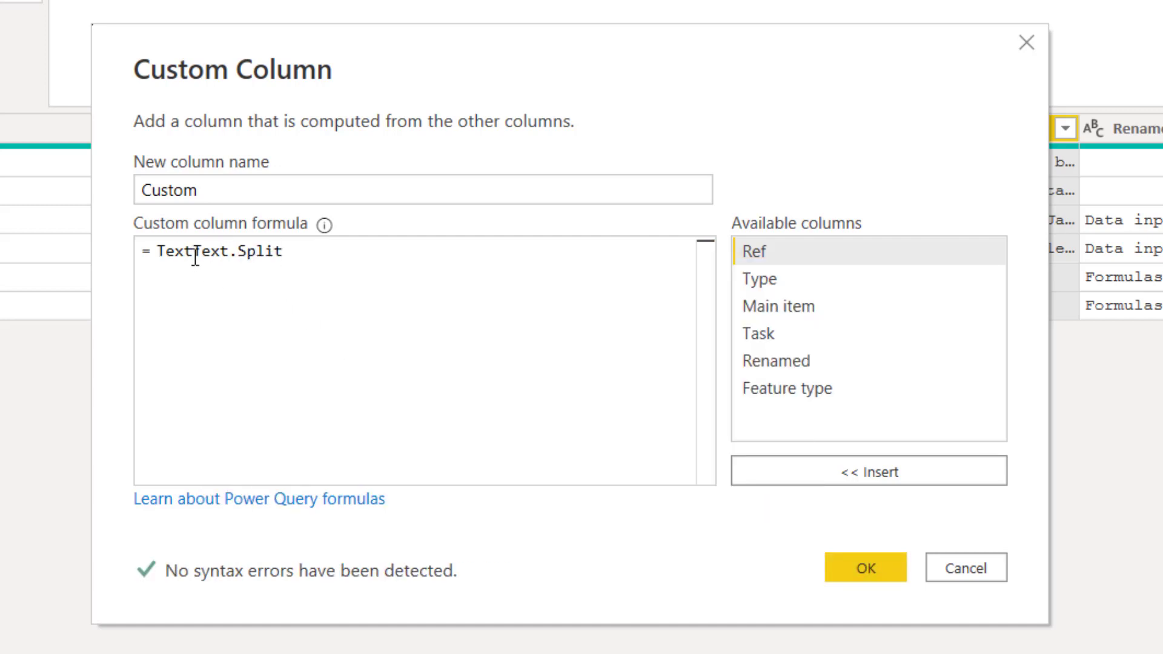
pyautogui.moveTo(192, 249); pyautogui.dragTo(157, 251)
pyautogui.press('BackSpace')
# - Complete the formula as Text.Split([Task], " ")
pyautogui.click(294, 265)
pyautogui.moveTo(211, 252)
pyautogui.write('(')
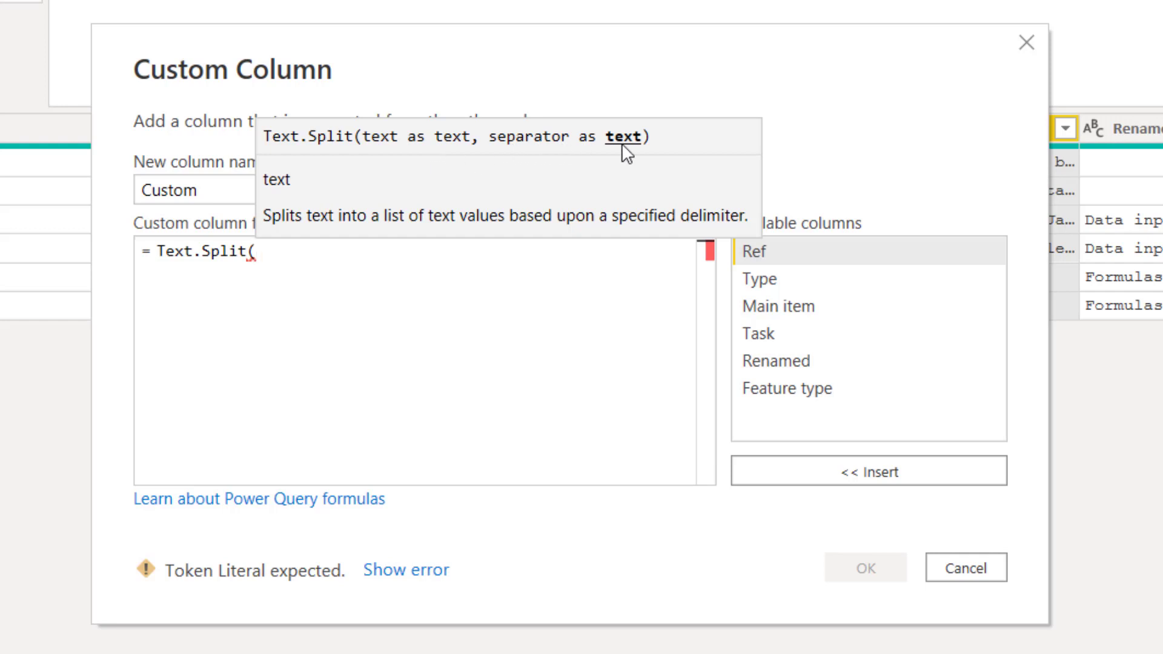
pyautogui.click(791, 332)
pyautogui.write(',')
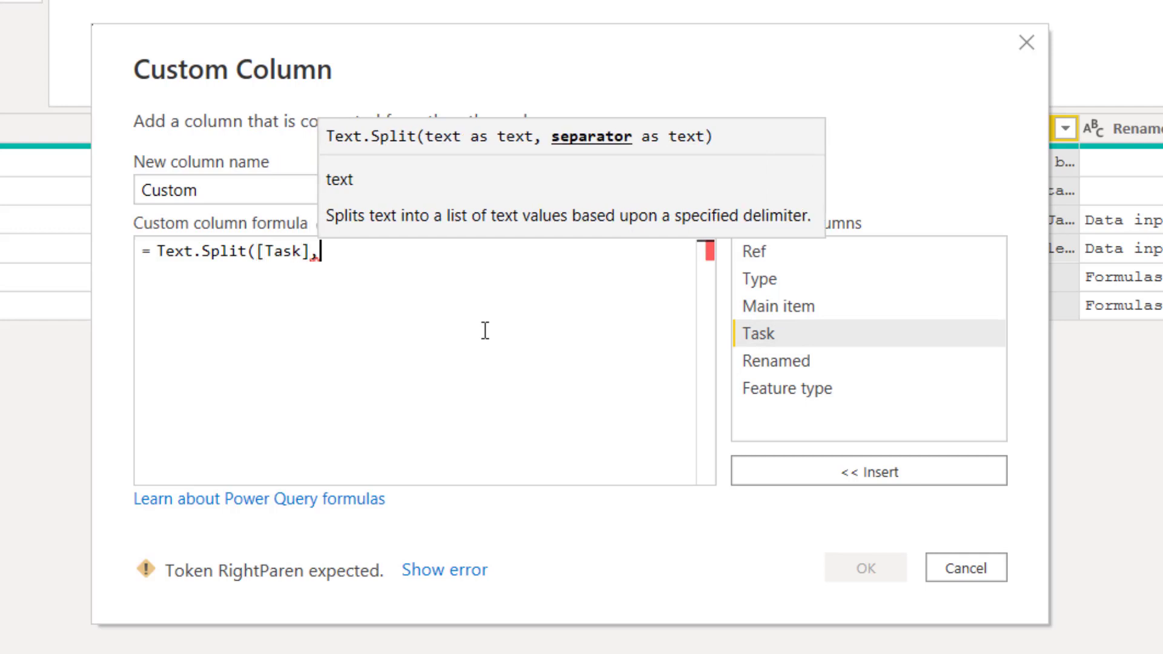
pyautogui.write('" ')
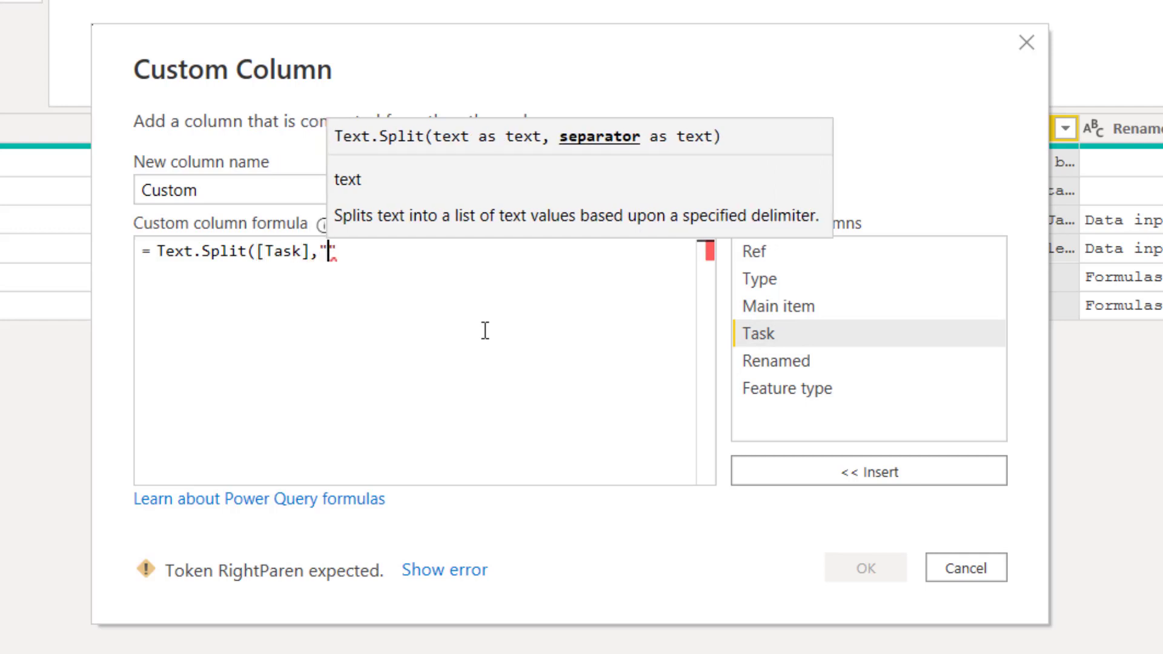
pyautogui.write('"')
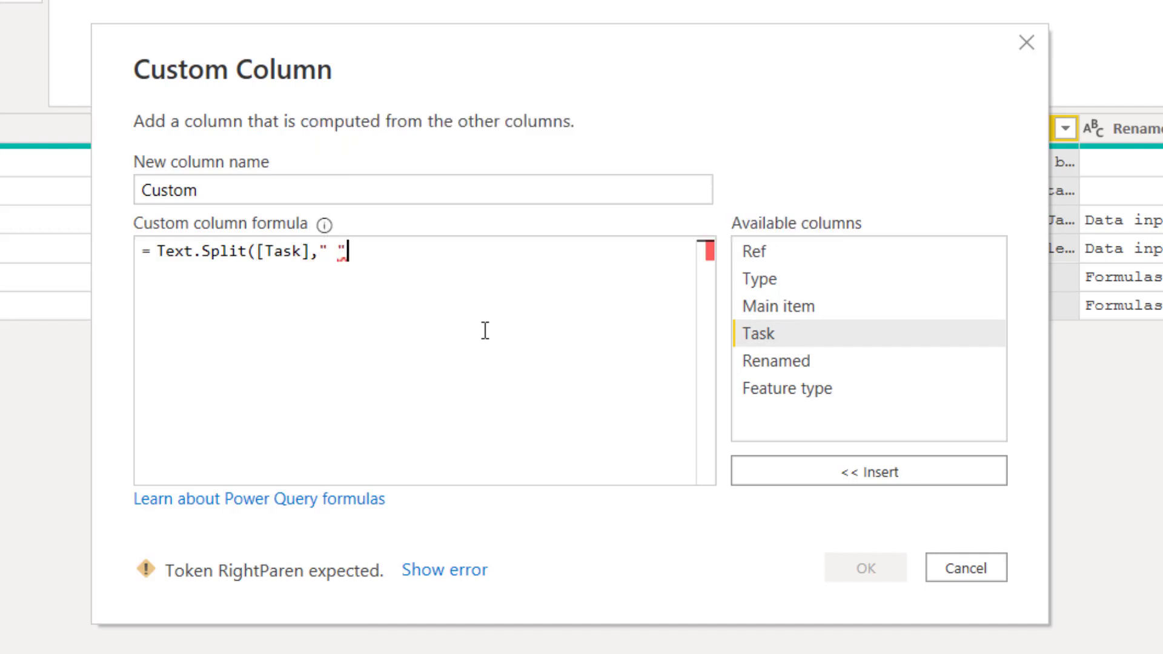
pyautogui.write(')')
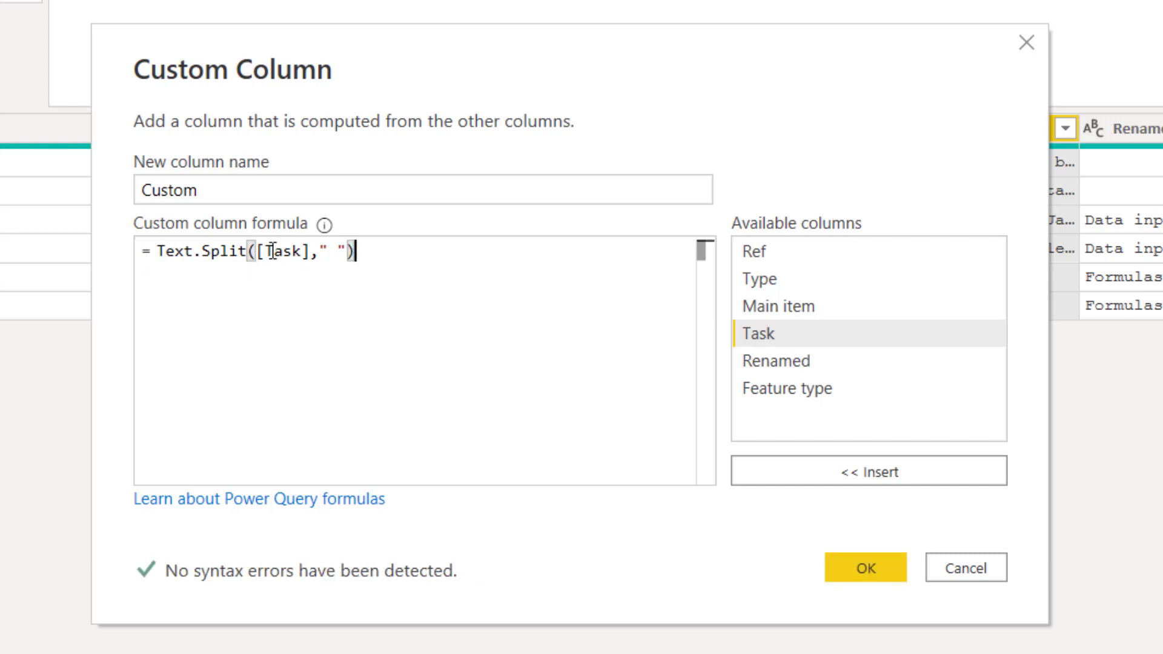
pyautogui.hotkey('shift', 'Tab')
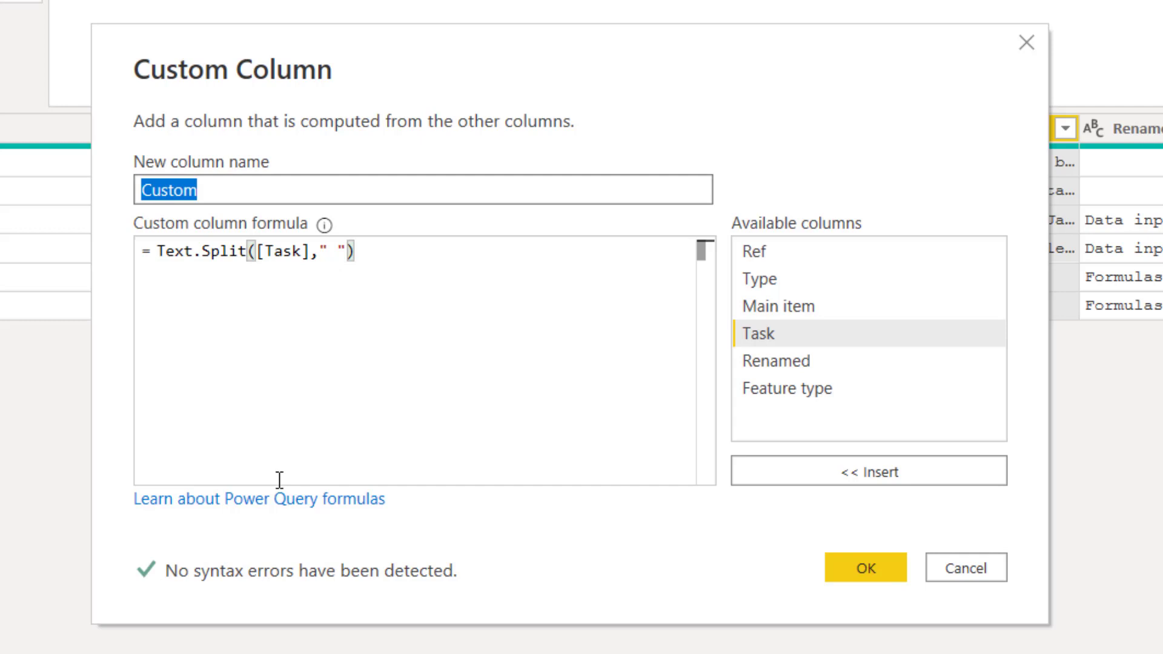
# - Name the column 'Task by words', create it, and preview row 1's word list
pyautogui.write('Task by words')
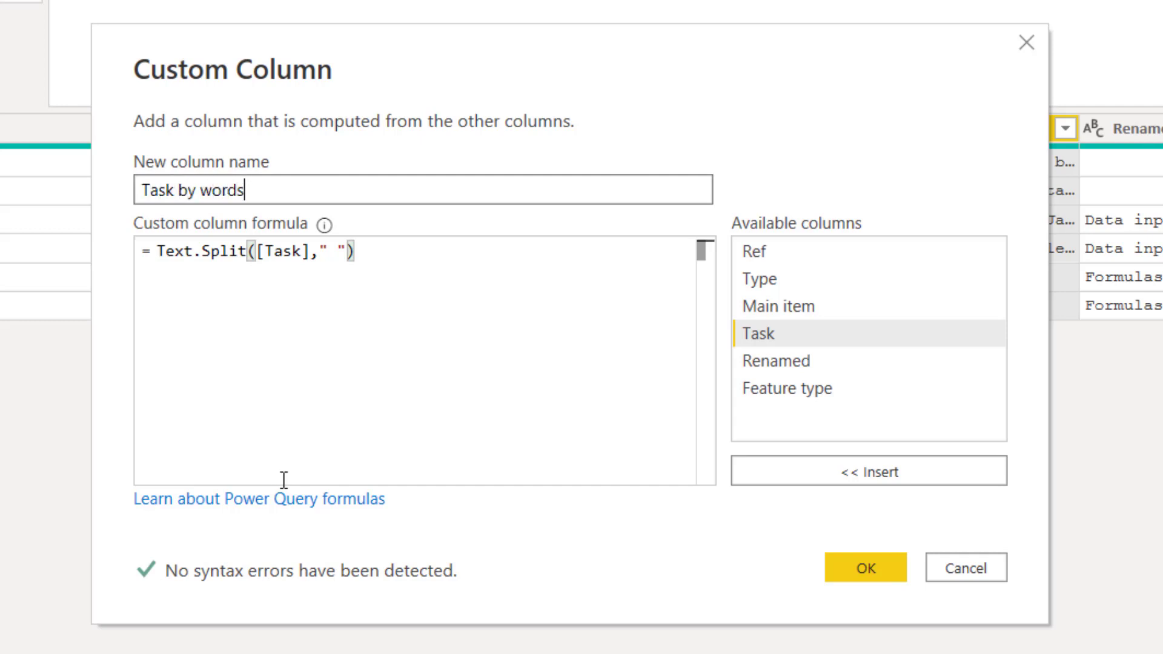
pyautogui.press('Return')
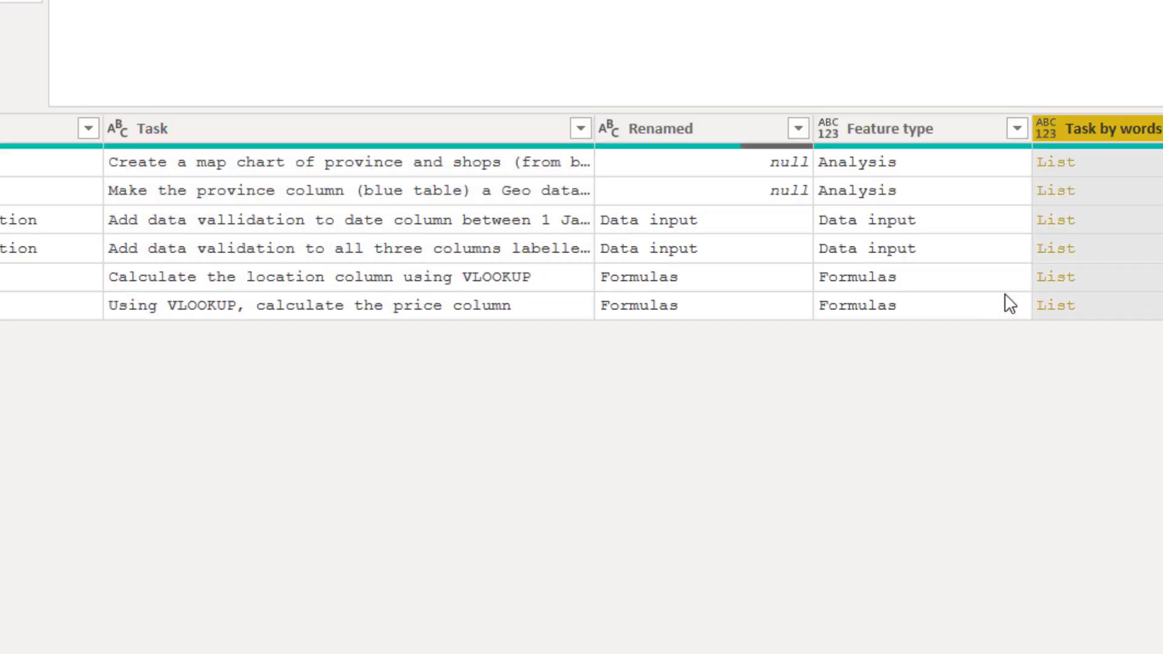
pyautogui.click(1135, 182)
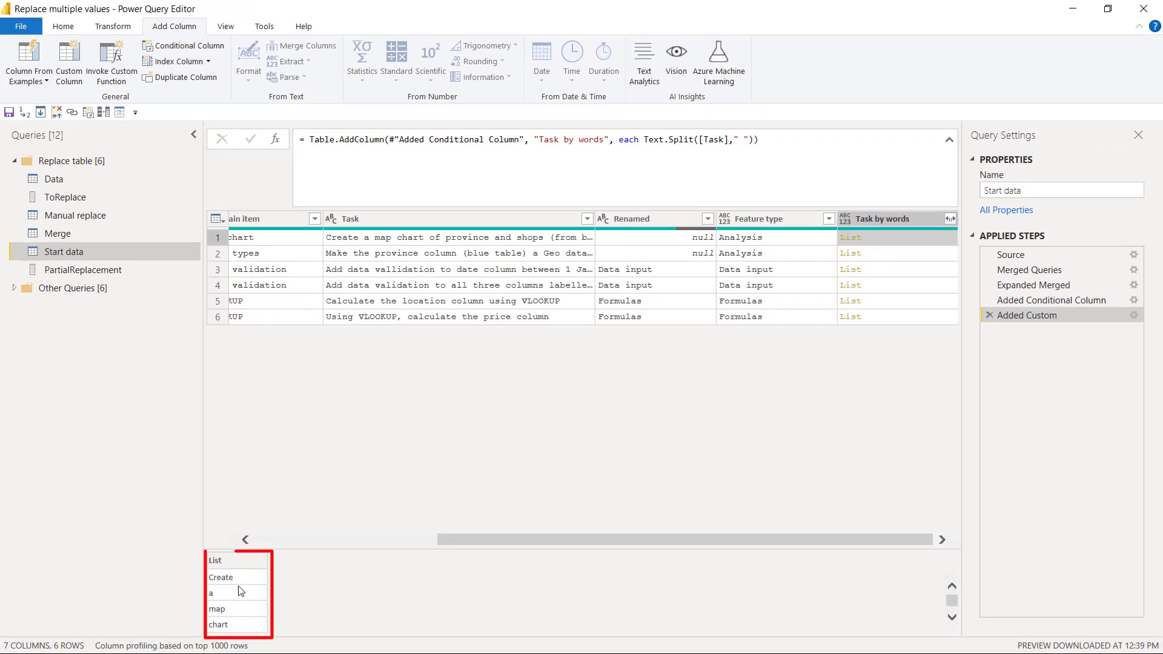
pyautogui.scroll(-1, 240, 597)
pyautogui.scroll(-3, 239, 610)
# - Preview the word lists for rows 2 and 4
pyautogui.click(896, 285)
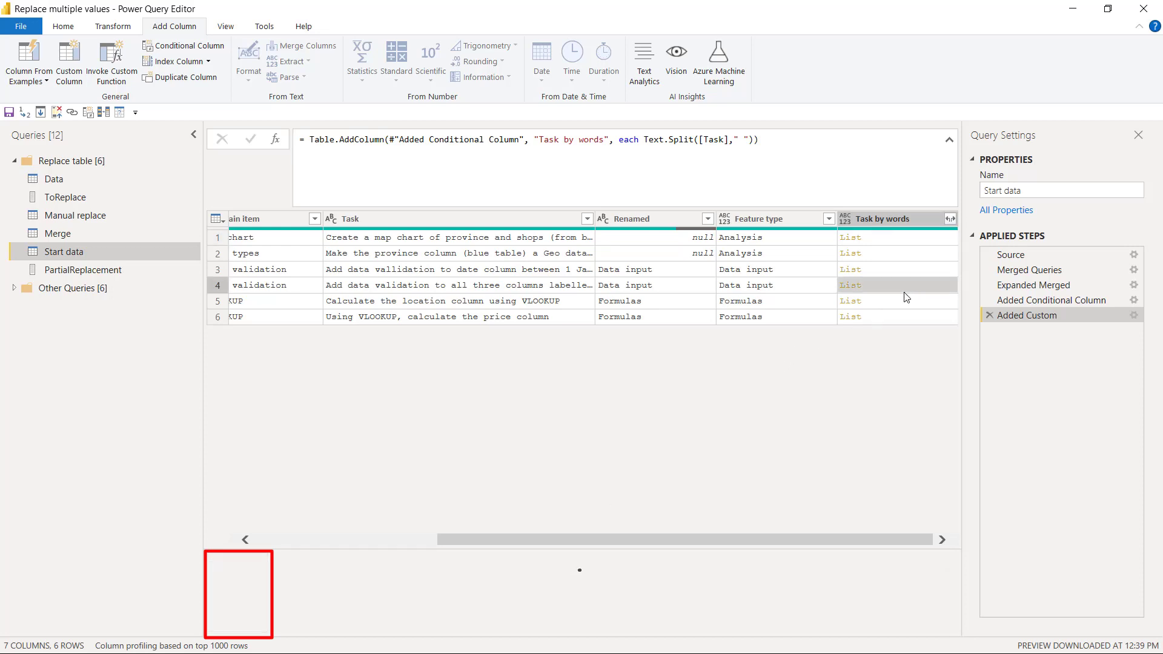
pyautogui.scroll(-3, 230, 596)
pyautogui.scroll(3, 229, 602)
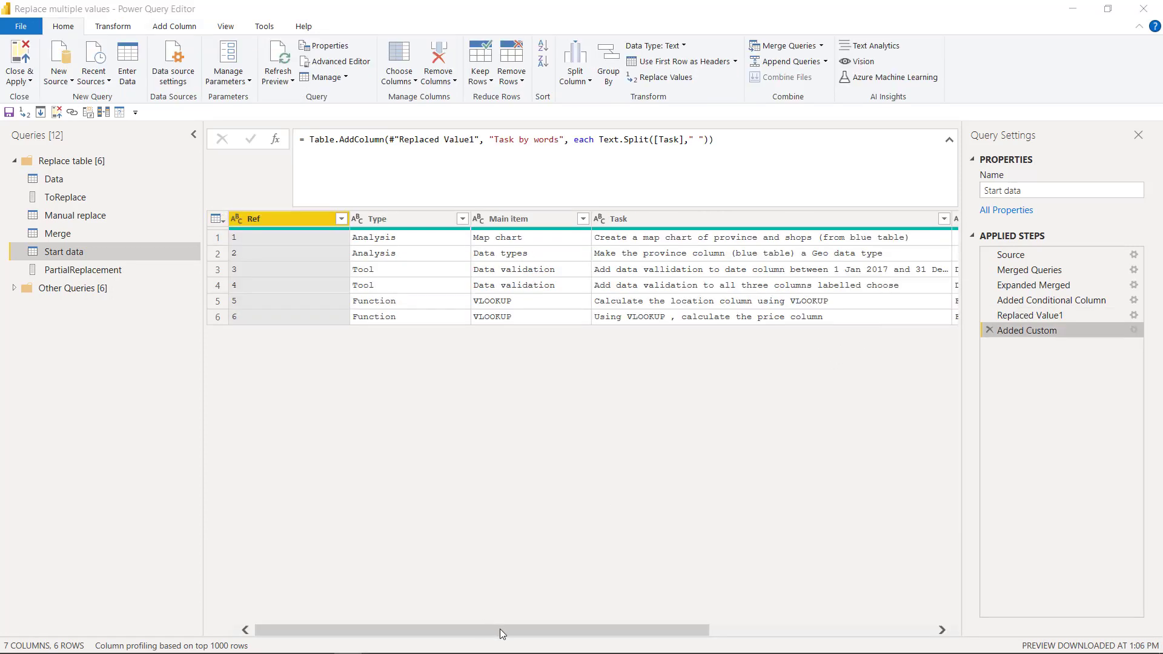
pyautogui.moveTo(500, 629); pyautogui.dragTo(910, 577)
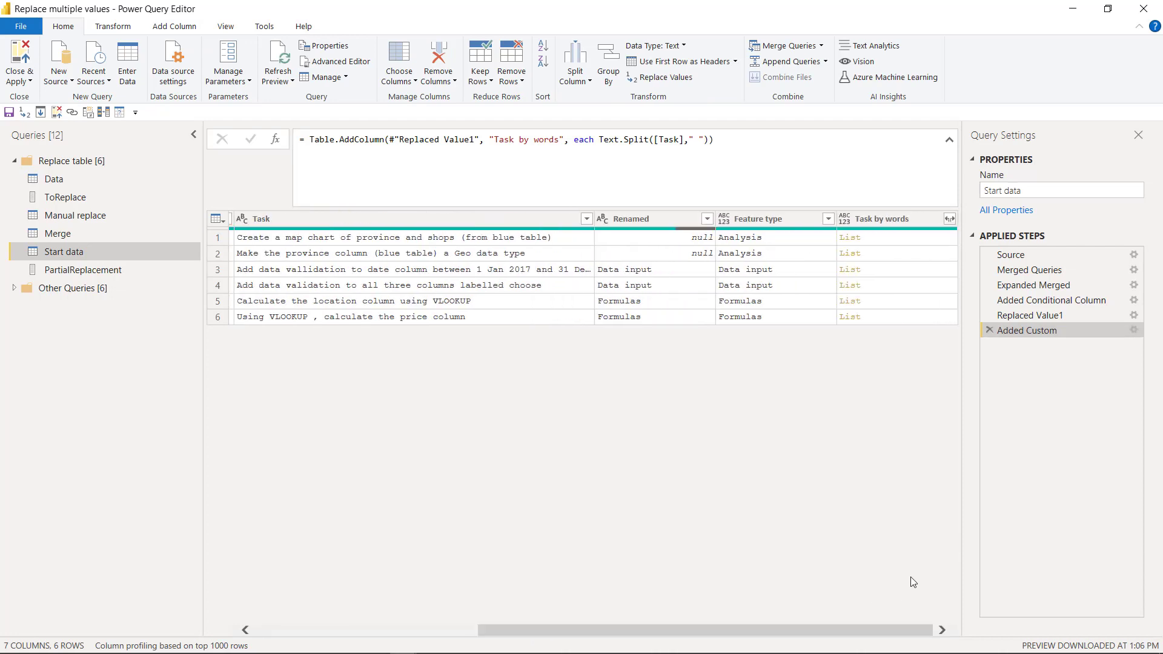
pyautogui.click(900, 251)
pyautogui.click(907, 283)
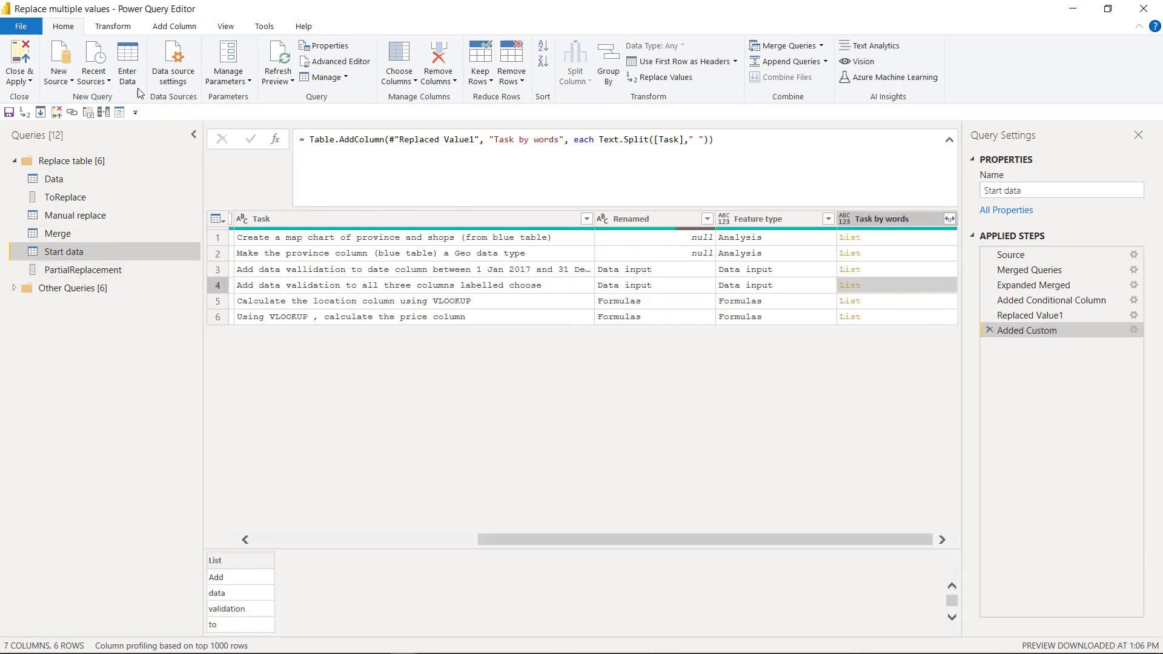
# - Begin a custom column formula with Text.Combine(List.ReplaceMatchingItems
pyautogui.click(185, 27)
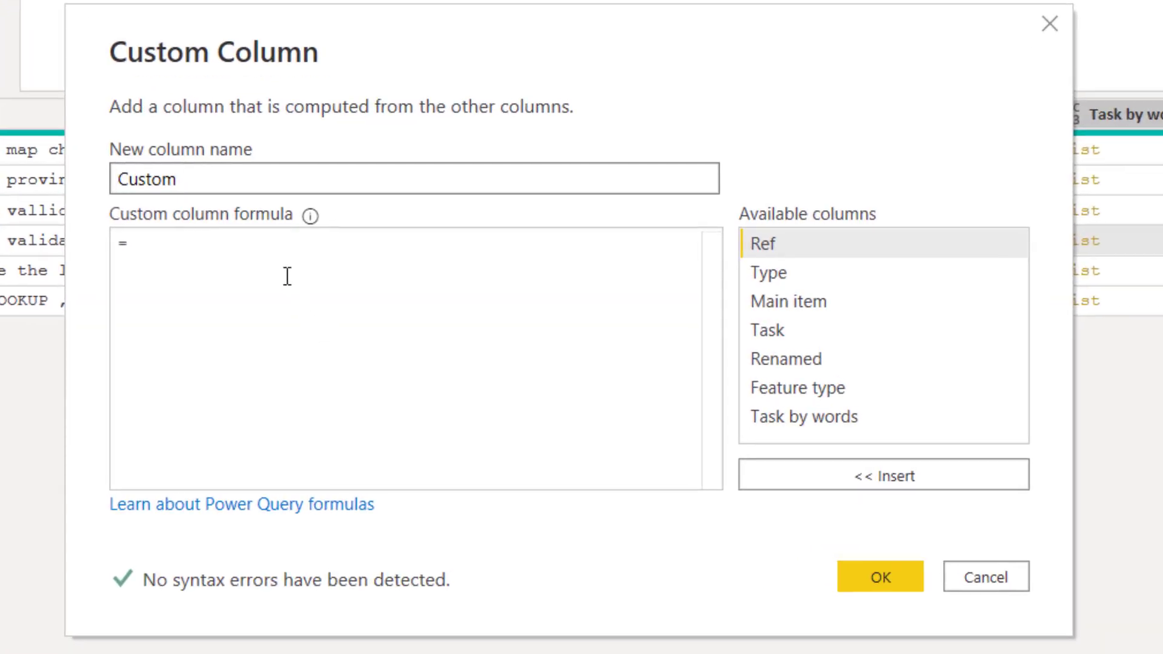
pyautogui.write('Text')
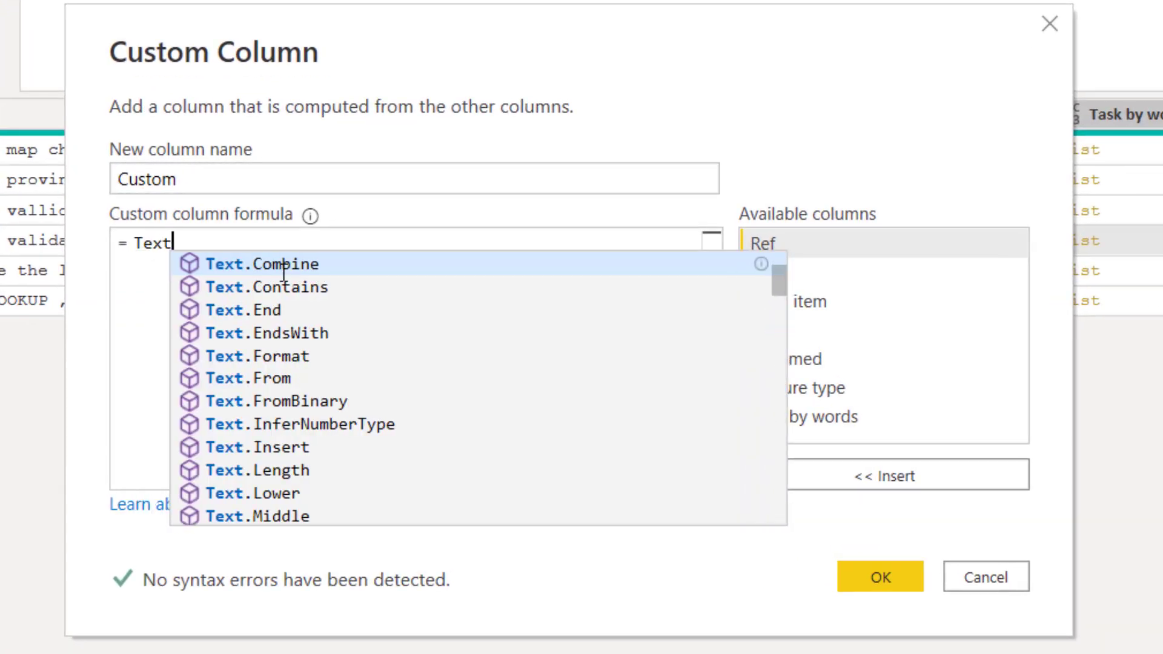
pyautogui.press('Escape')
pyautogui.write('.Com')
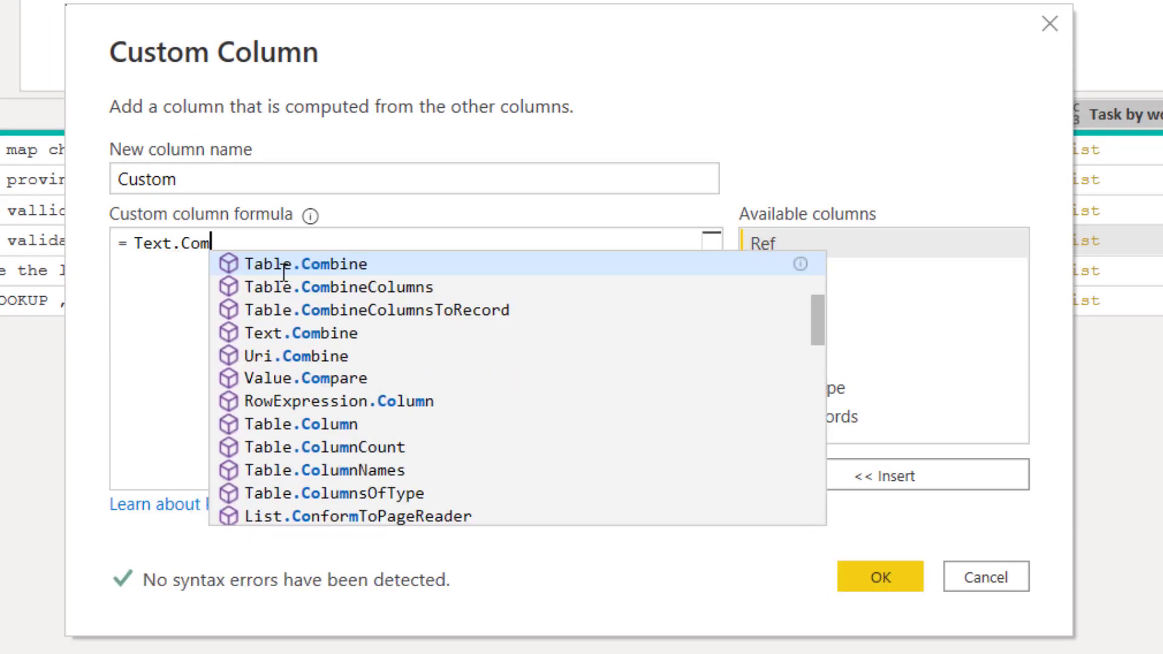
pyautogui.write('bine(')
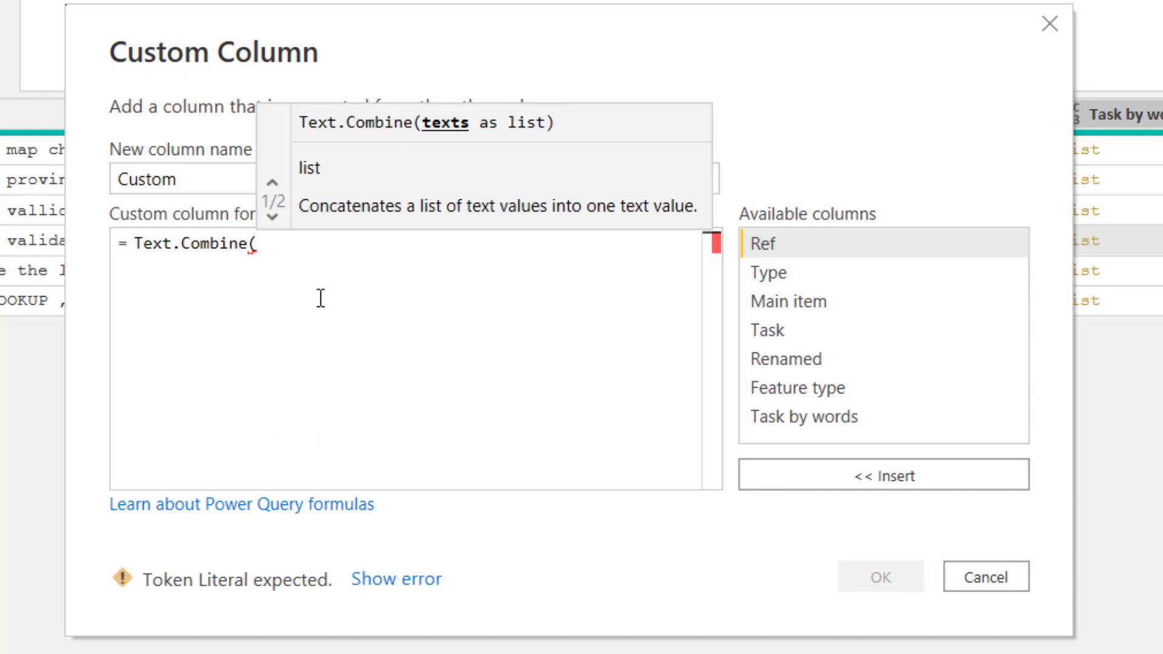
pyautogui.write('List.Repl')
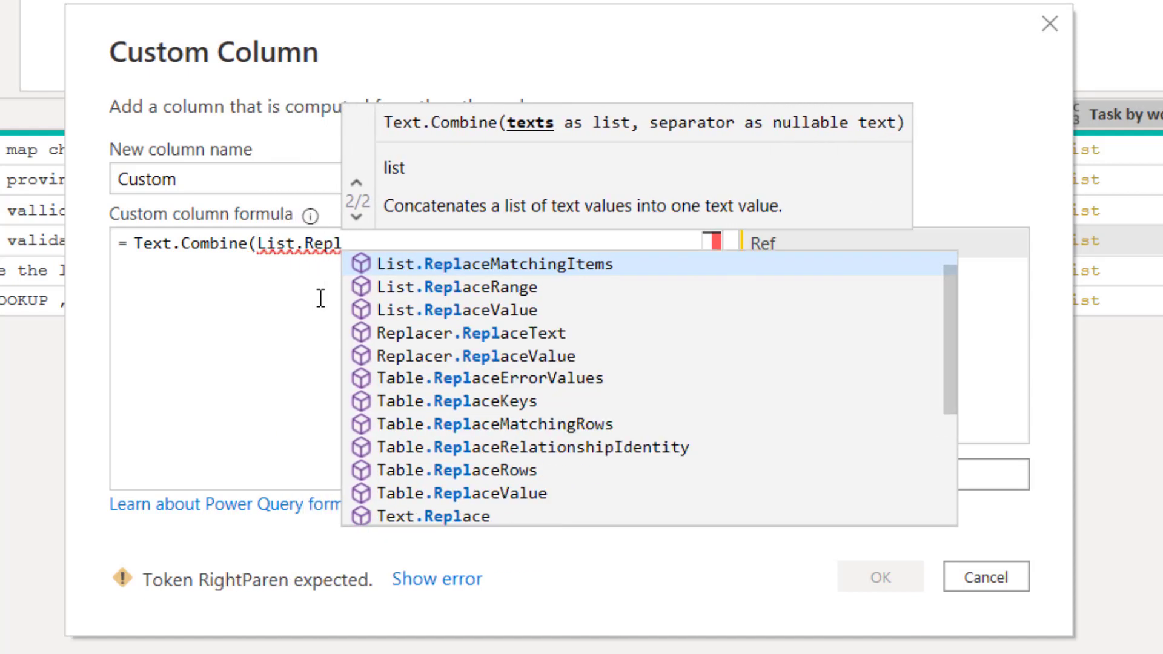
pyautogui.click(585, 267)
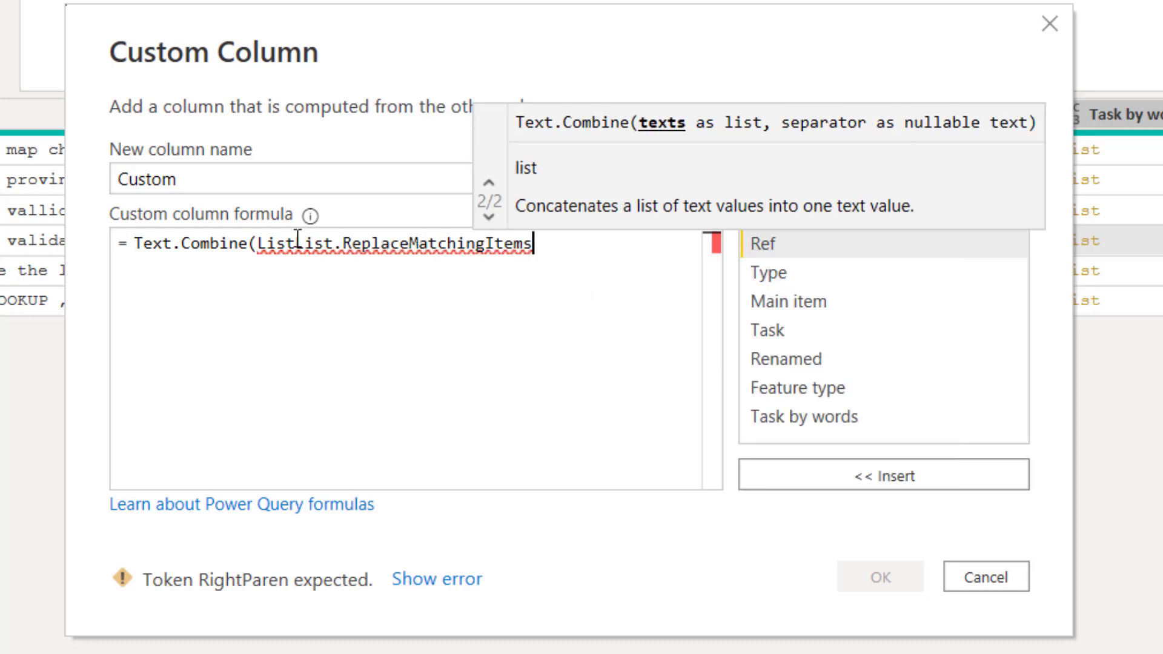
pyautogui.moveTo(295, 248); pyautogui.dragTo(256, 254)
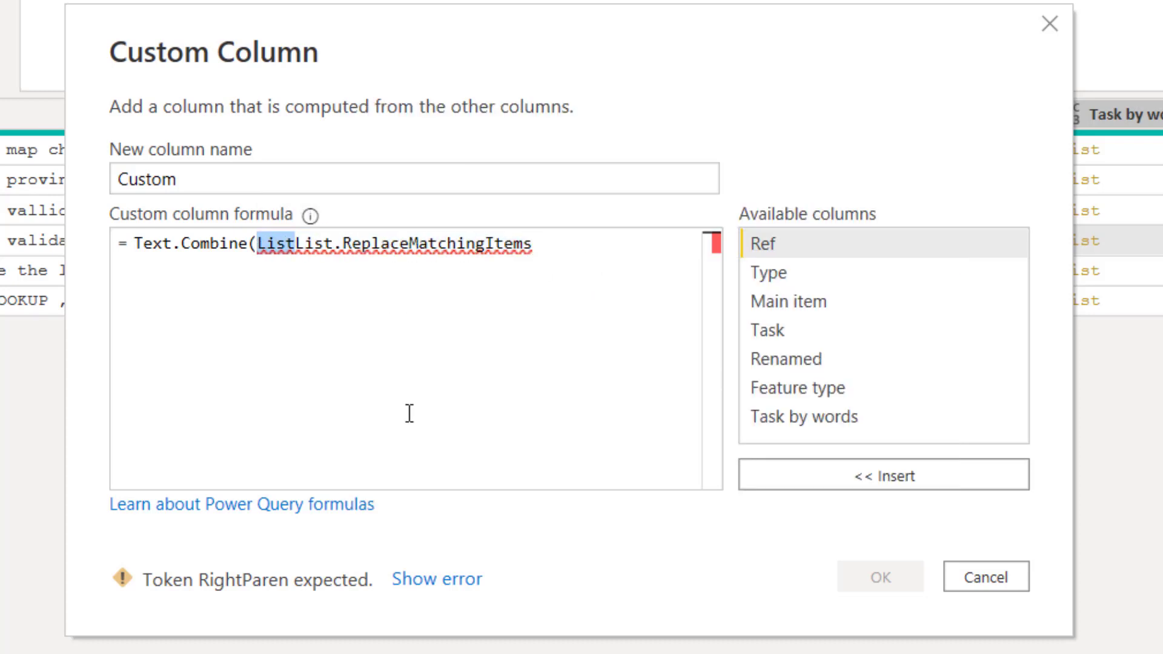
pyautogui.press('BackSpace')
# - Pass [Task by words] and PartialReplacement as arguments, close the parentheses, and create the column
pyautogui.click(548, 242)
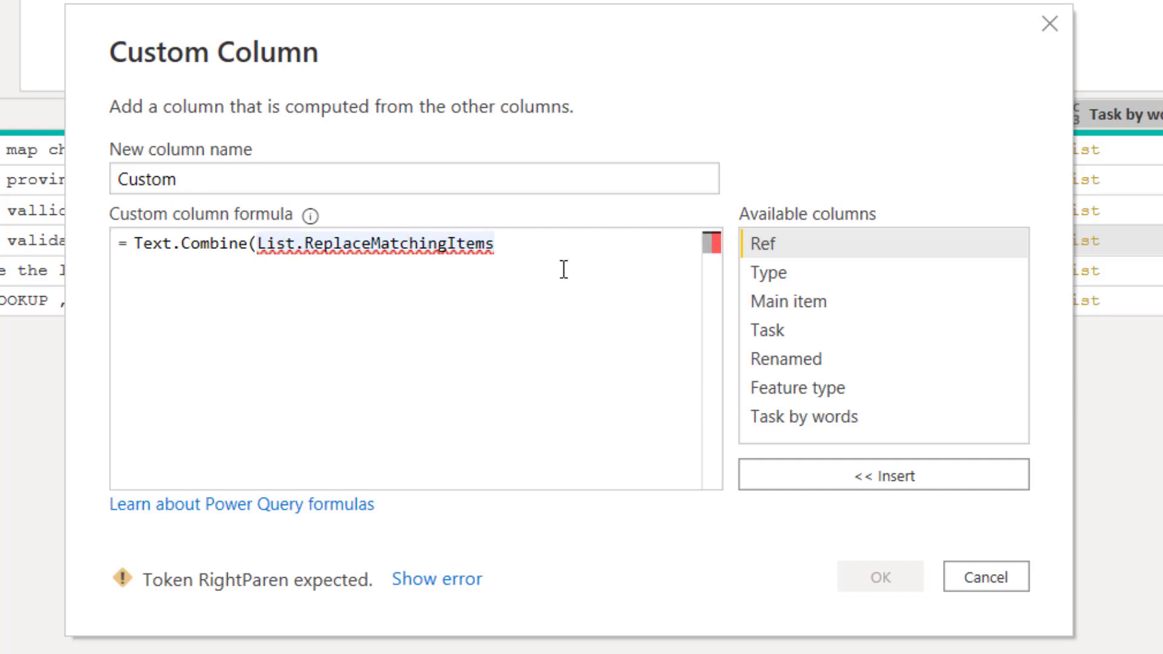
pyautogui.write('(')
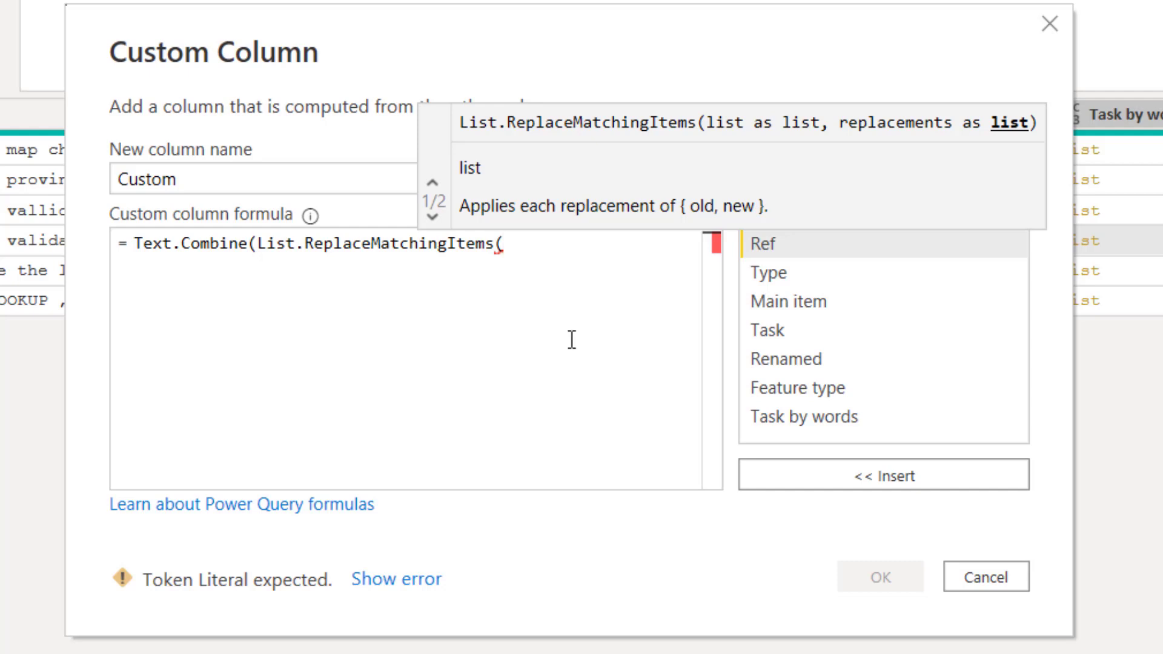
pyautogui.doubleClick(844, 417)
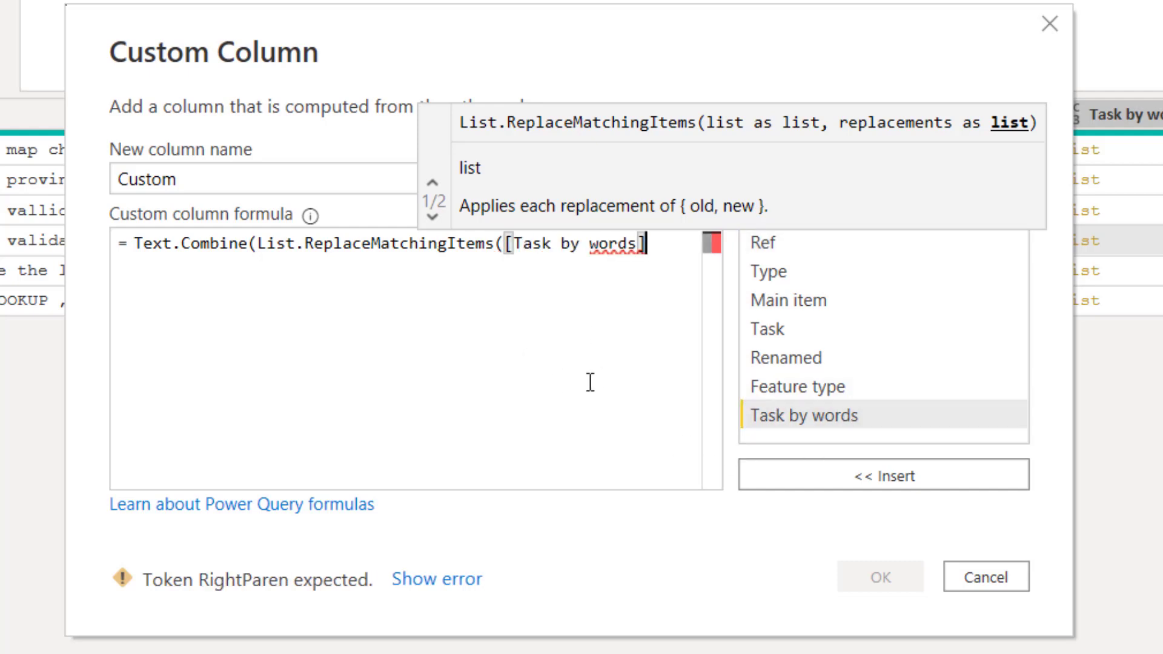
pyautogui.write(',')
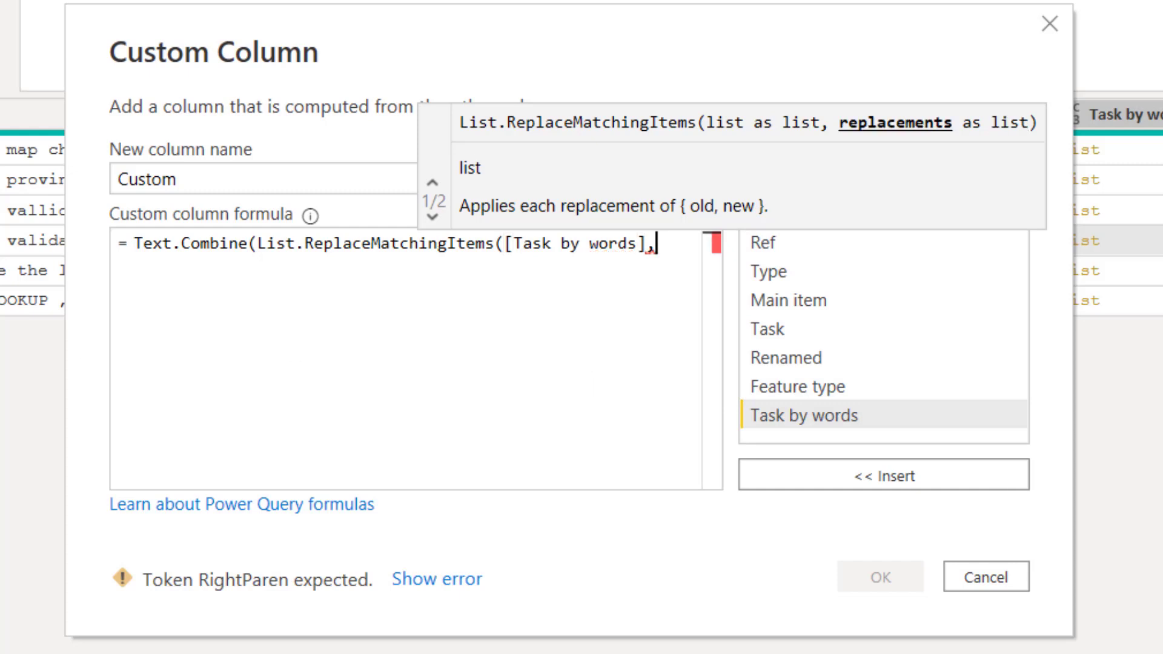
pyautogui.write('partial')
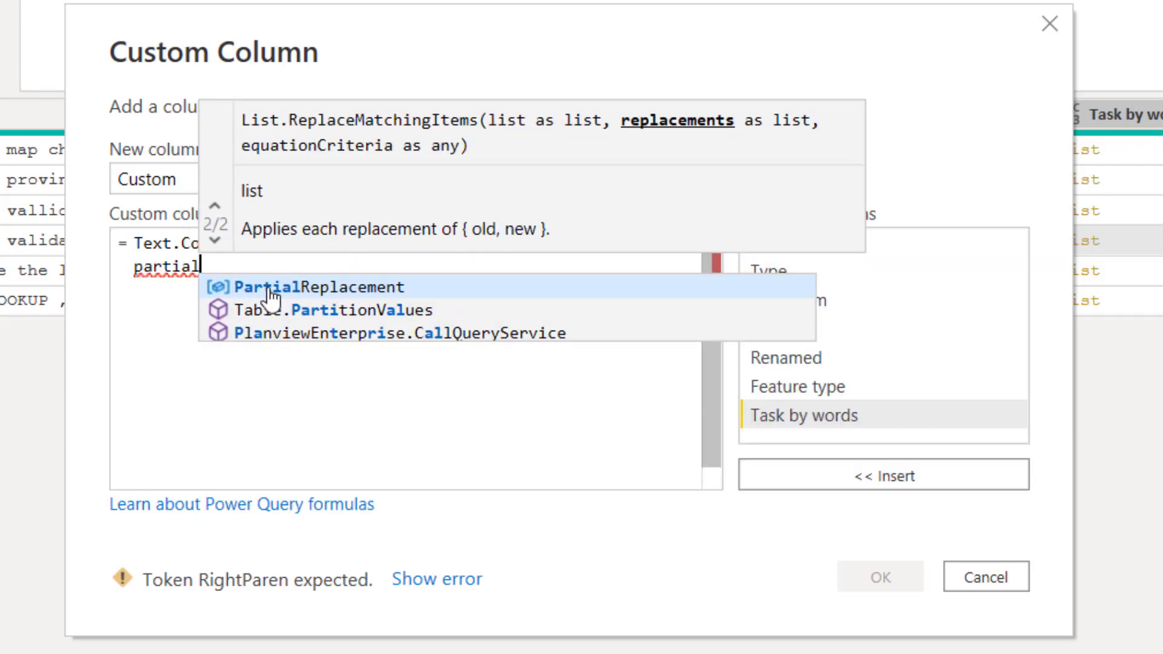
pyautogui.click(290, 298)
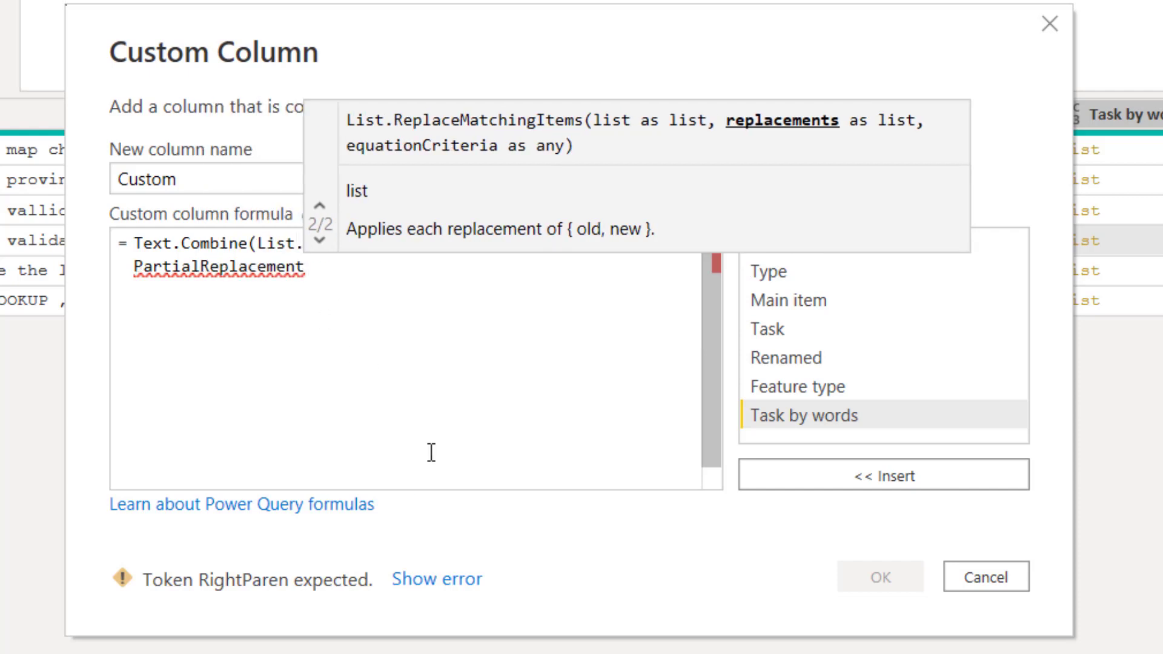
pyautogui.write(')')
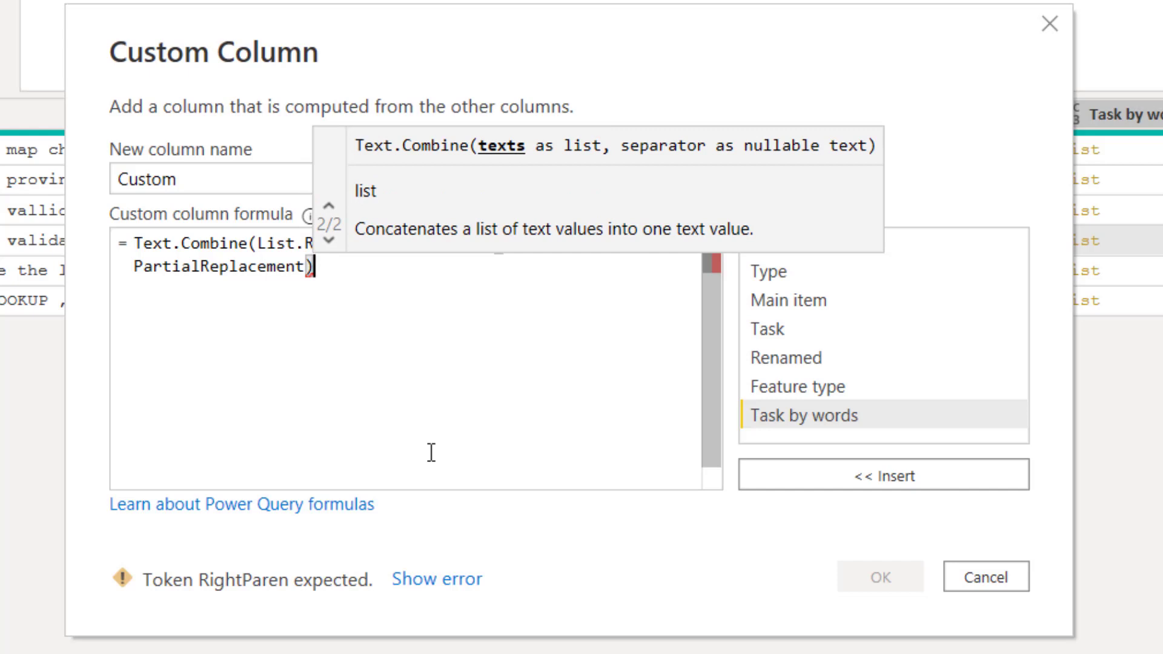
pyautogui.write(')')
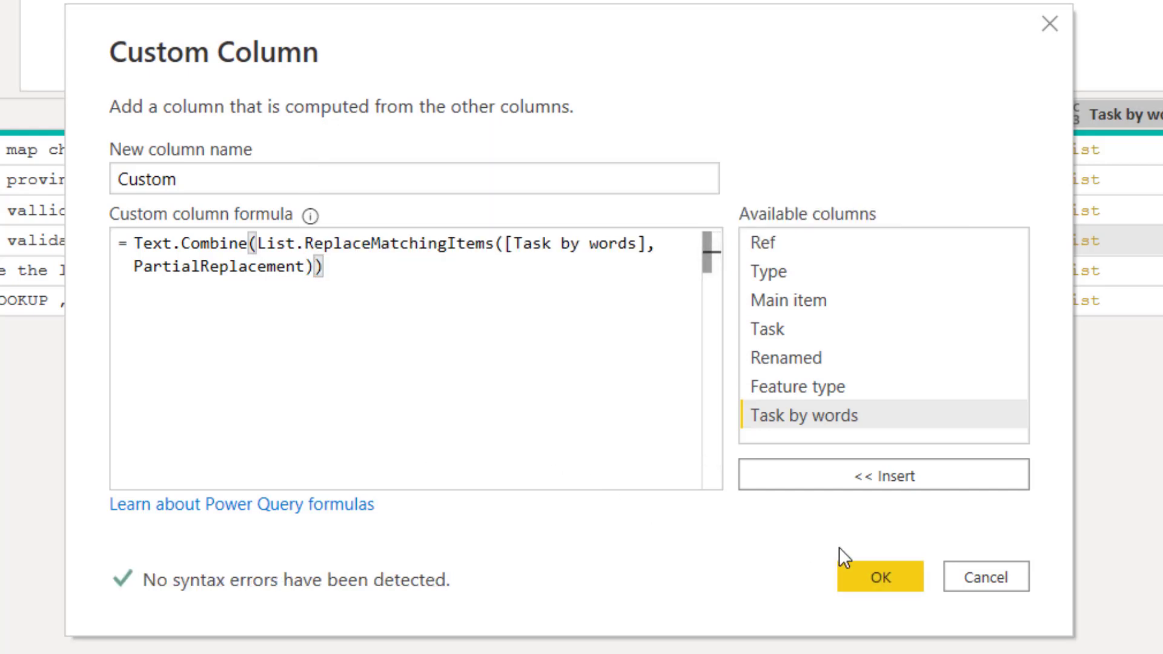
pyautogui.click(883, 576)
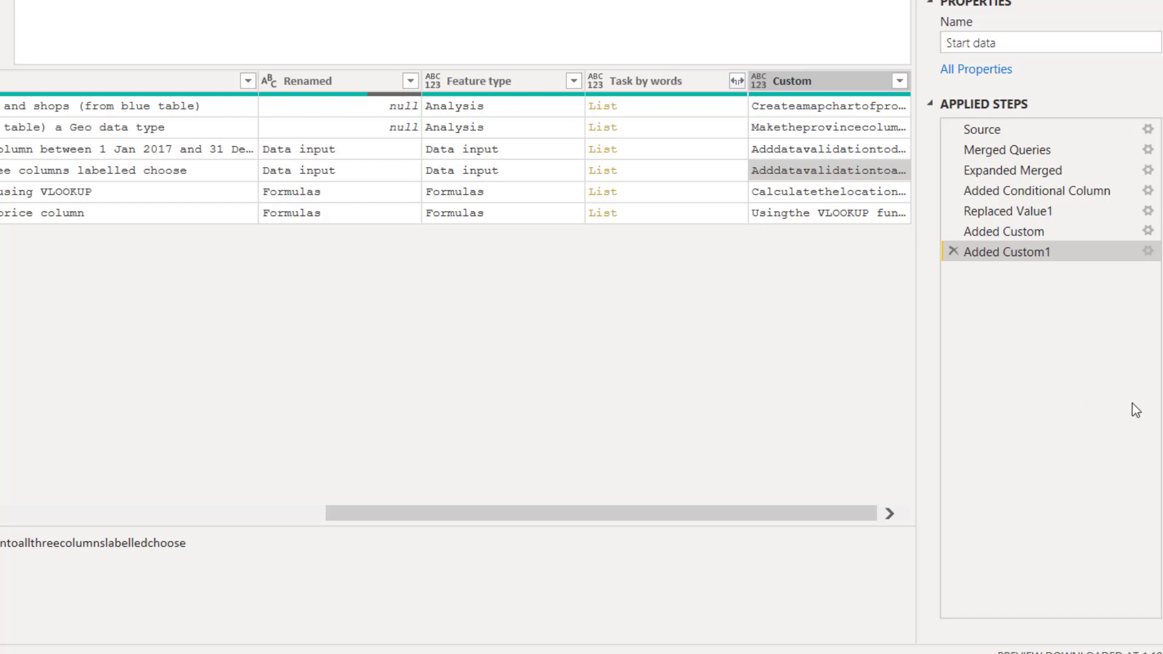
# - Edit the Added Custom1 formula so Text.Combine joins the words with a " " separator
pyautogui.click(1148, 251)
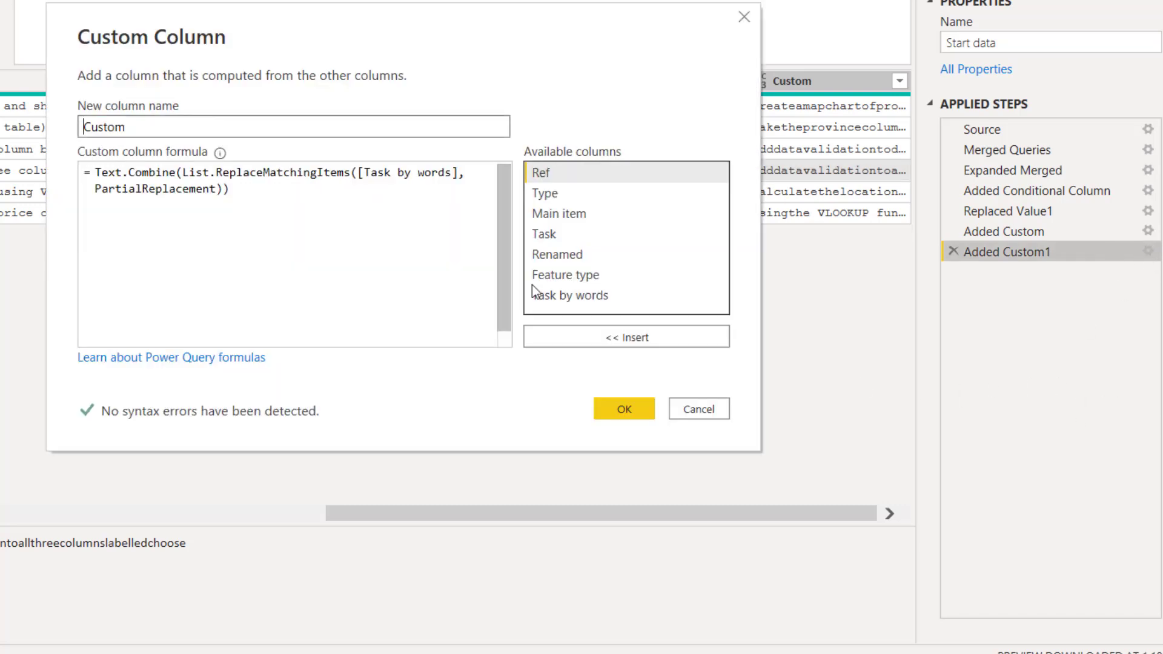
pyautogui.click(222, 190)
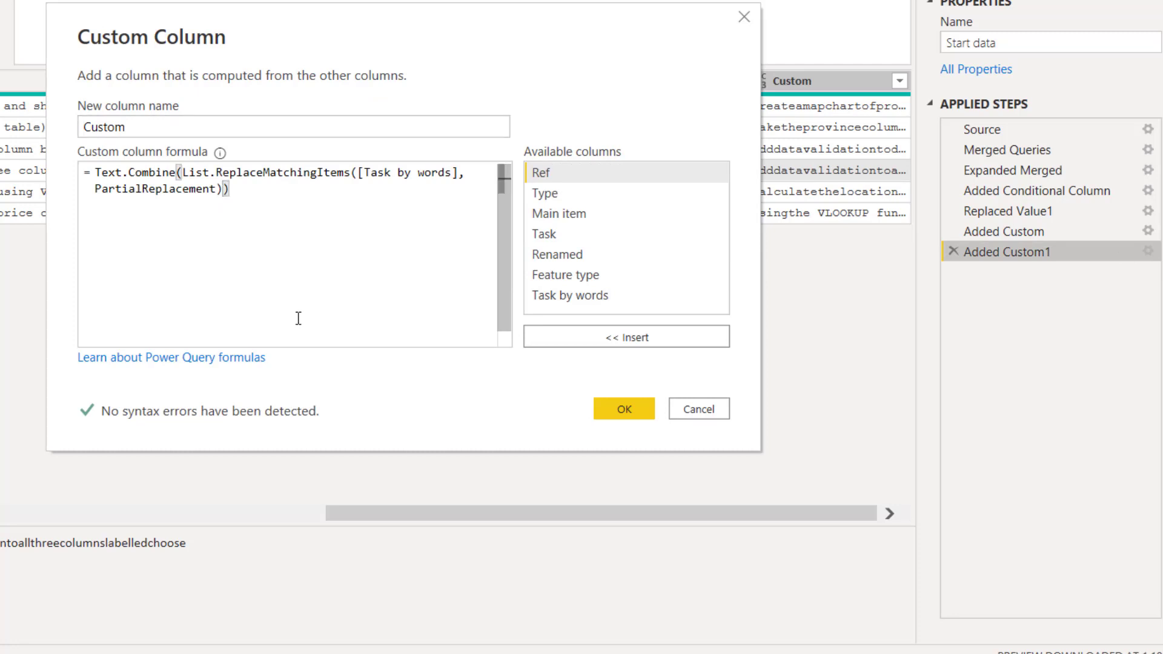
pyautogui.write(',')
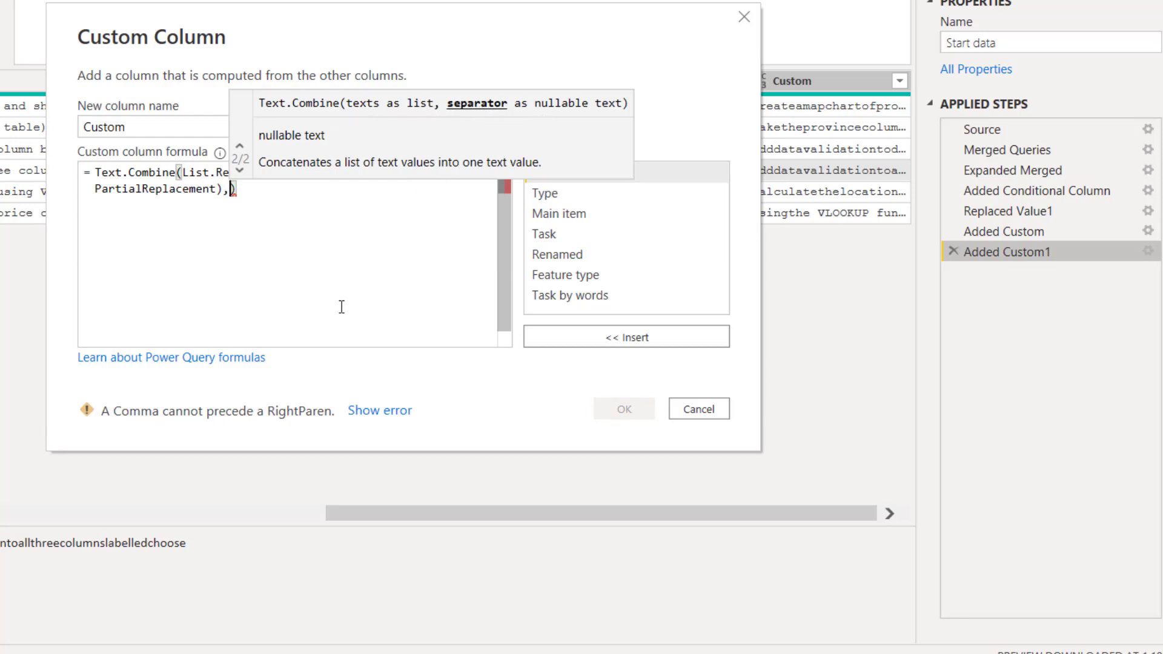
pyautogui.write('"')
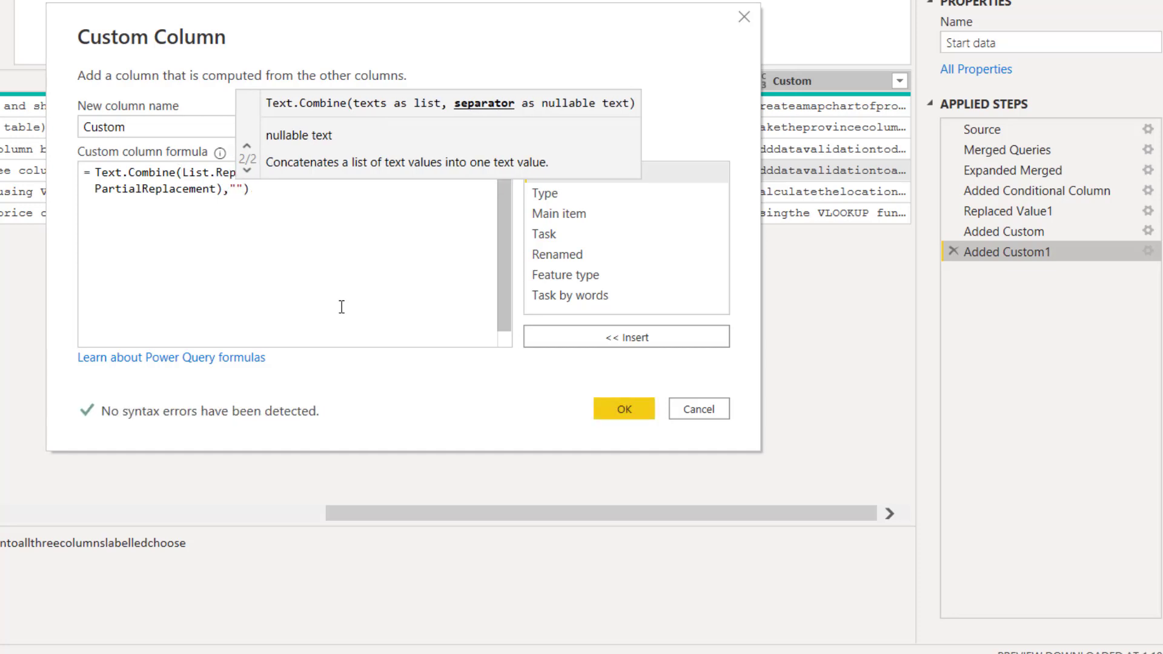
pyautogui.press('Right')
pyautogui.press('Right')
pyautogui.press('Right')
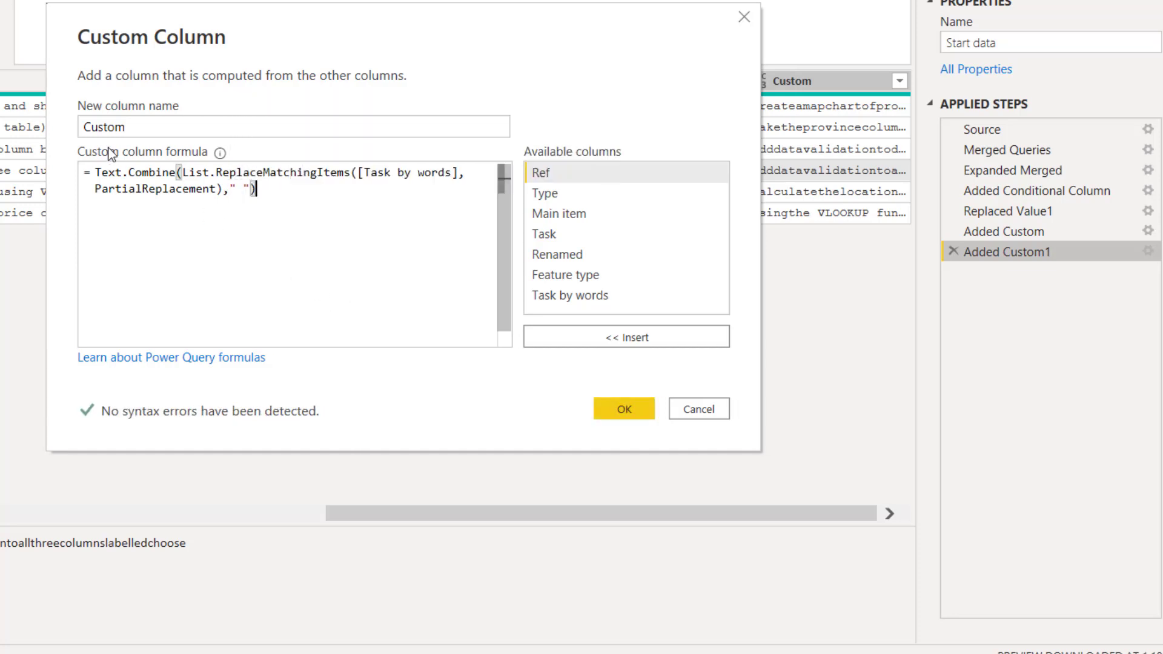
# - Rename the column from Custom to 'Tax description' and confirm
pyautogui.doubleClick(115, 129)
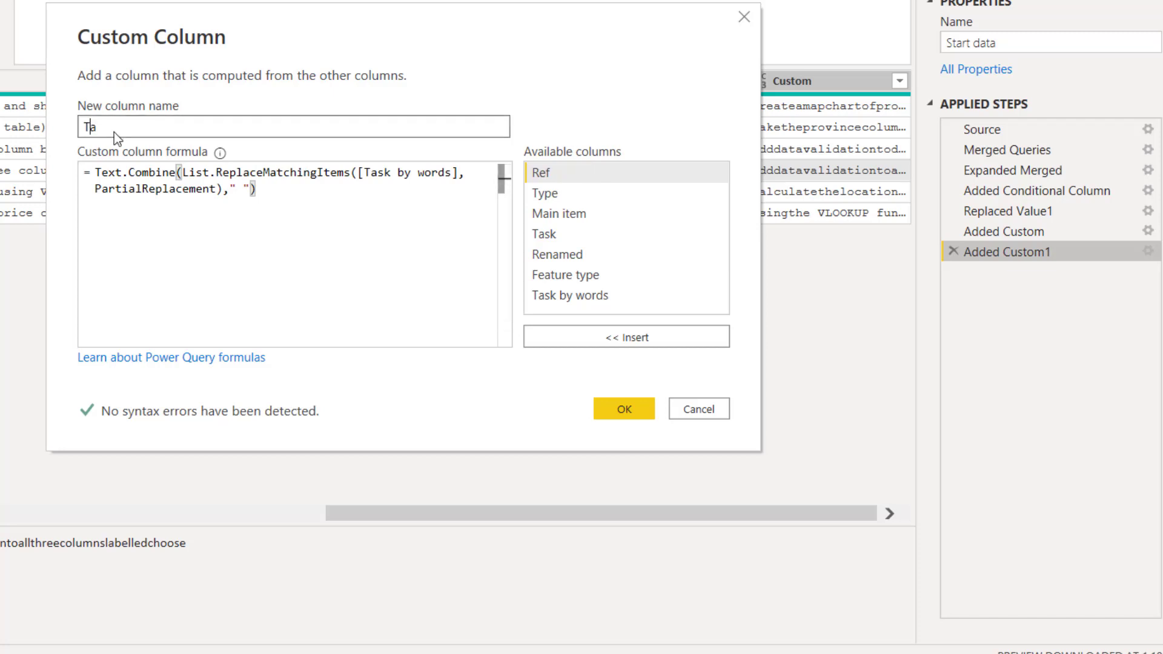
pyautogui.write('Tax description')
pyautogui.click(613, 400)
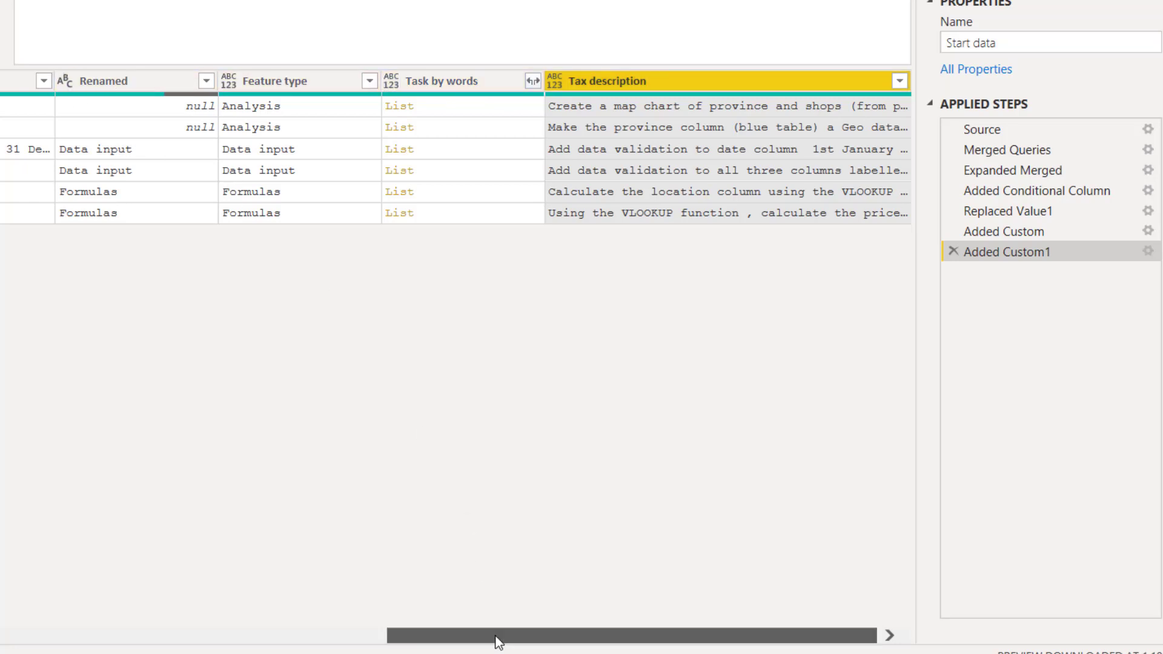
pyautogui.moveTo(496, 637); pyautogui.dragTo(532, 636)
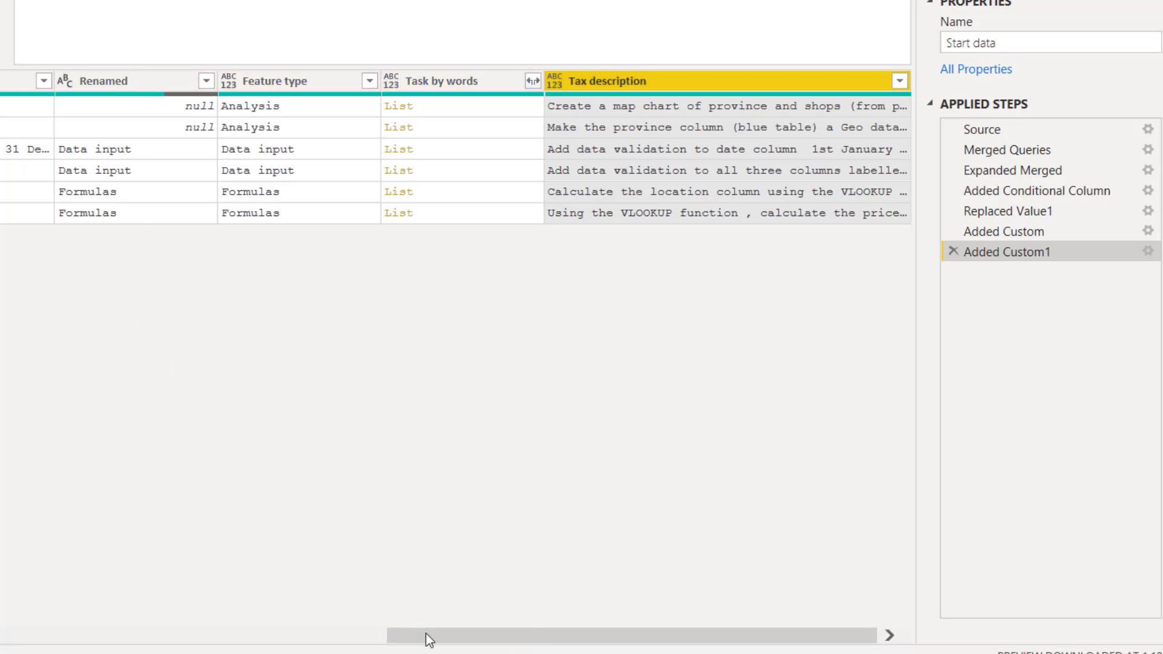
pyautogui.moveTo(428, 636); pyautogui.dragTo(262, 594)
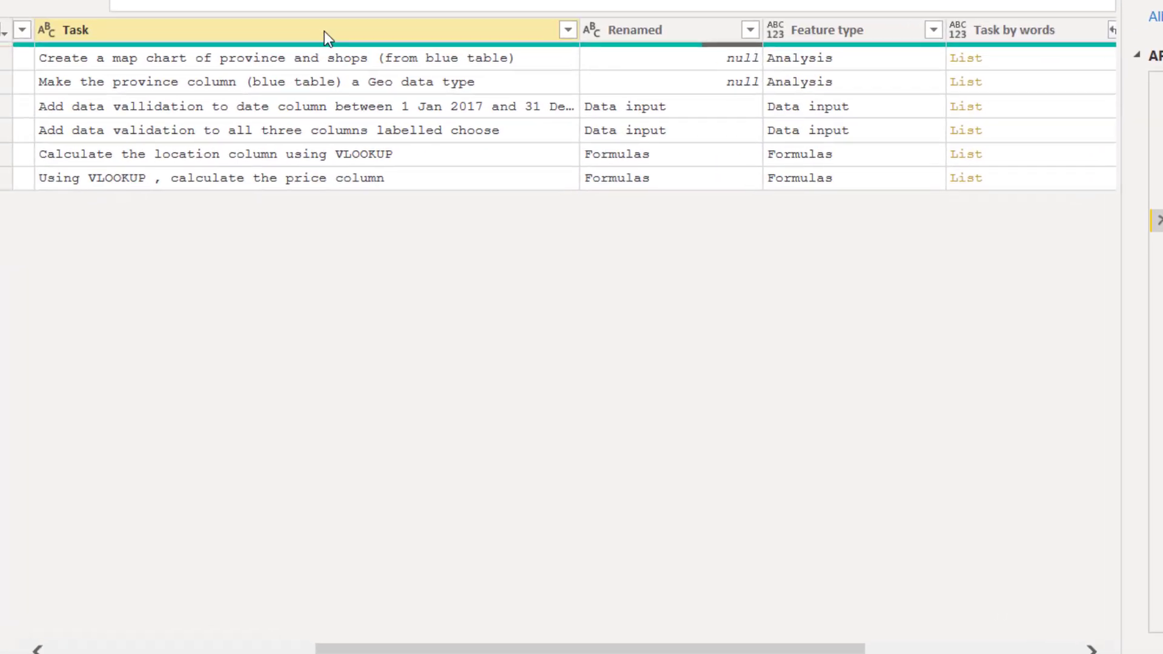
# - Remove all columns except Task and Tax description, and widen Tax description
pyautogui.hscroll(5, 893, 612)
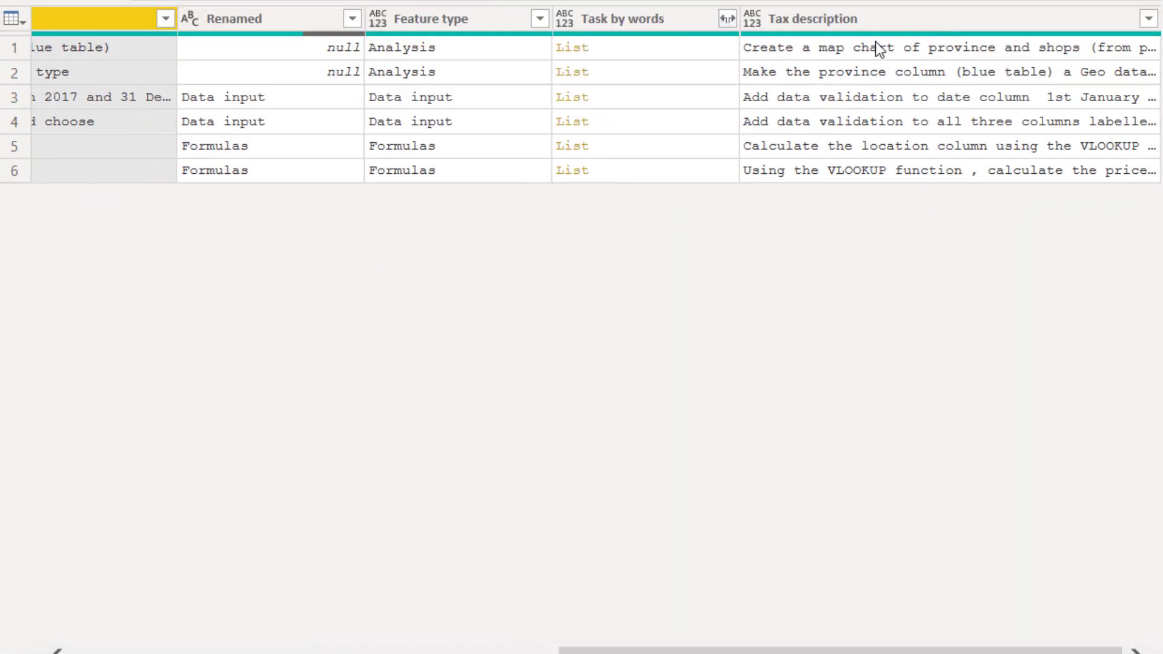
pyautogui.click(874, 23)
pyautogui.rightClick(861, 18)
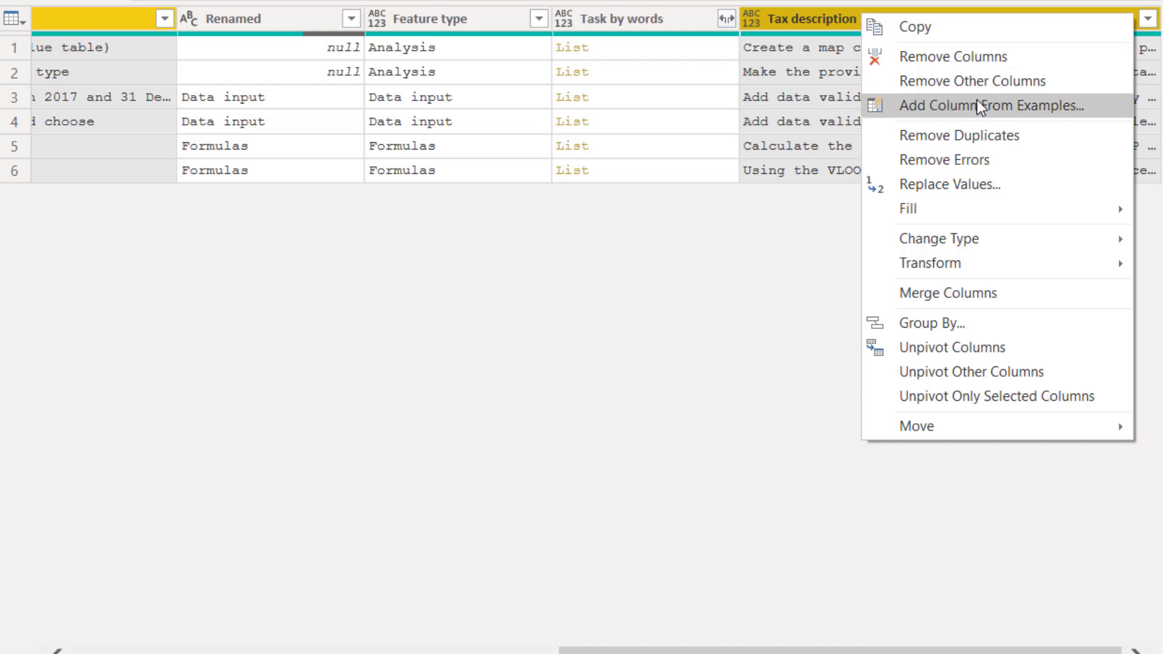
pyautogui.click(940, 81)
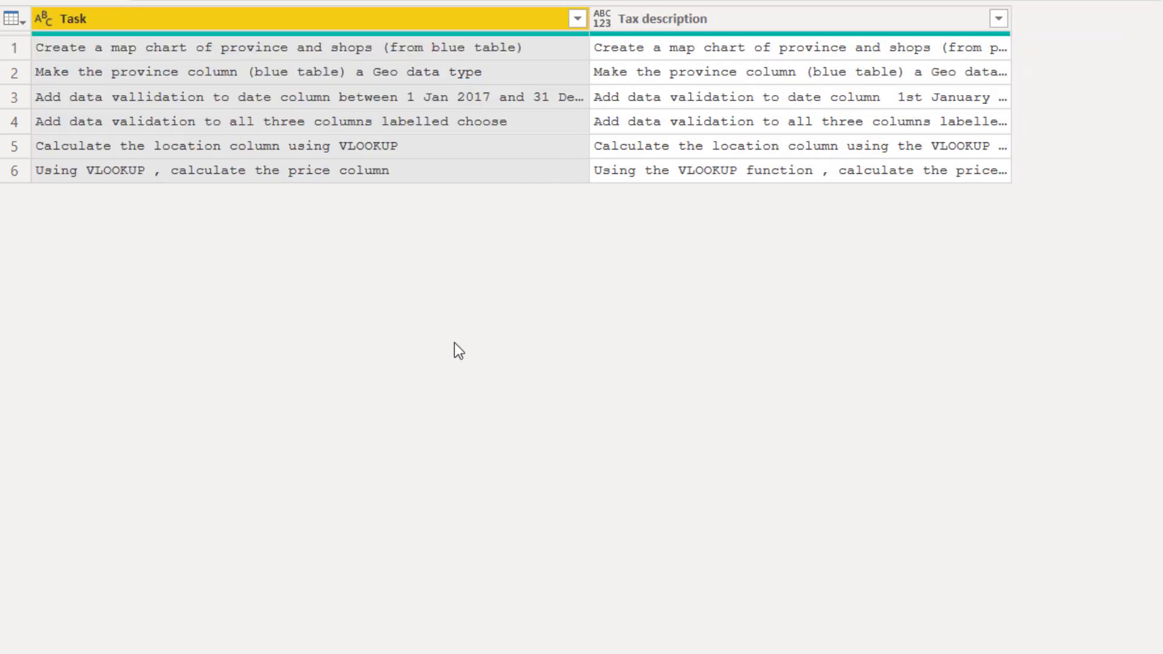
pyautogui.moveTo(1010, 13); pyautogui.dragTo(1158, 14)
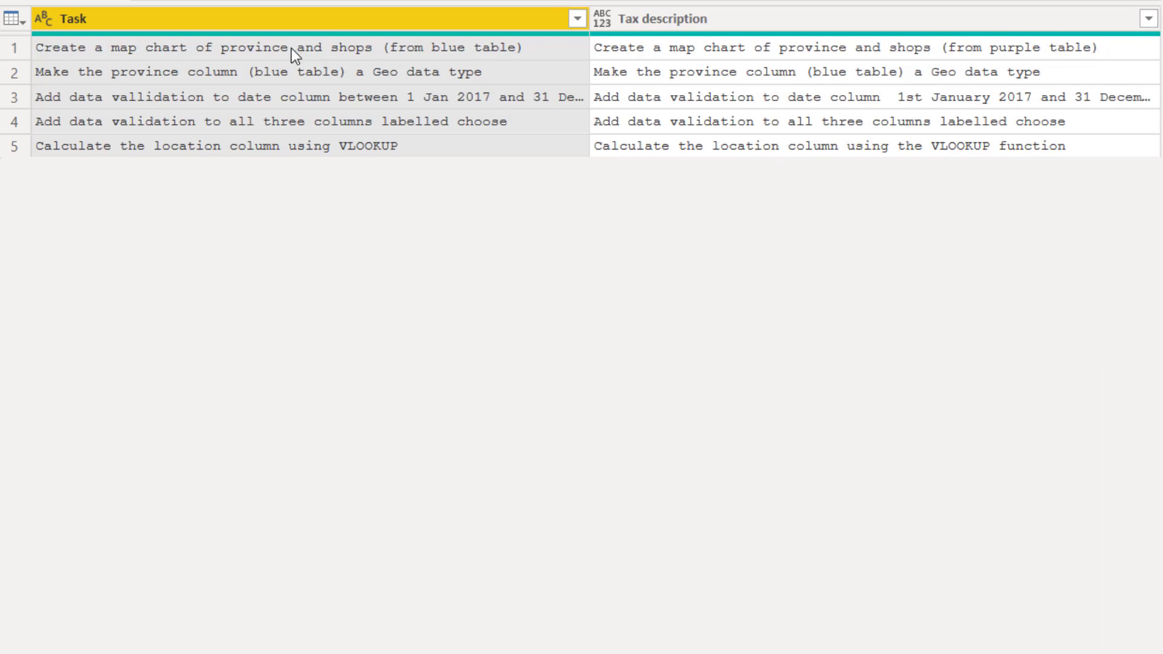
# - Compare full Task and Tax description texts for rows 1, 3, 5 and 6
pyautogui.click(383, 49)
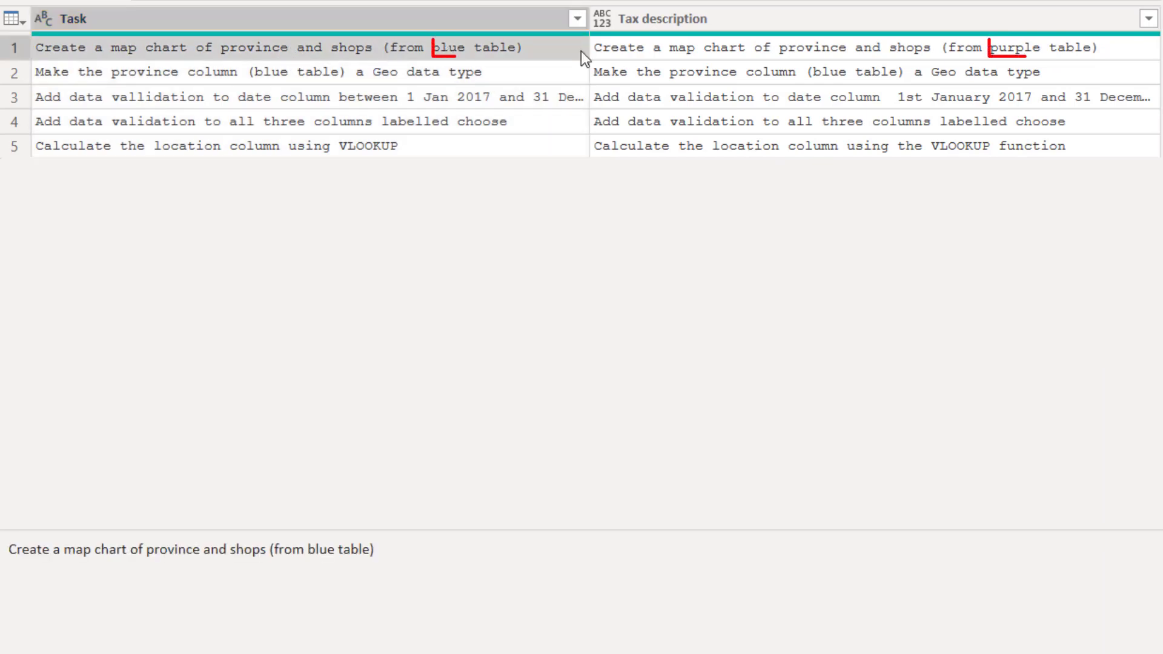
pyautogui.click(1005, 50)
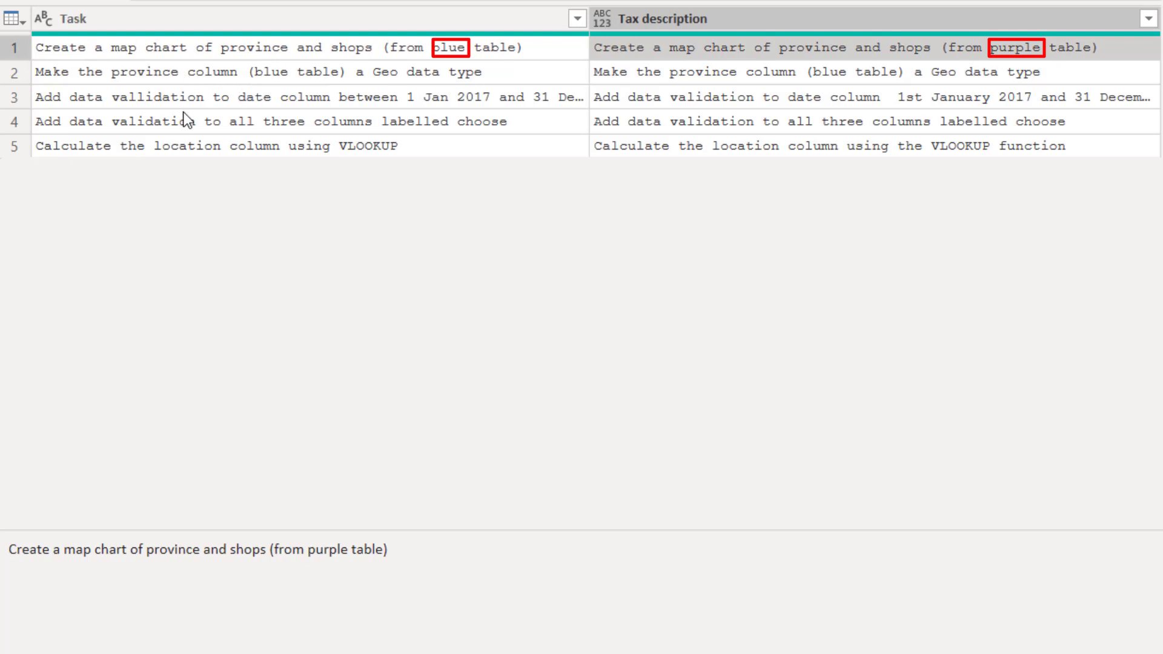
pyautogui.click(167, 98)
pyautogui.click(692, 105)
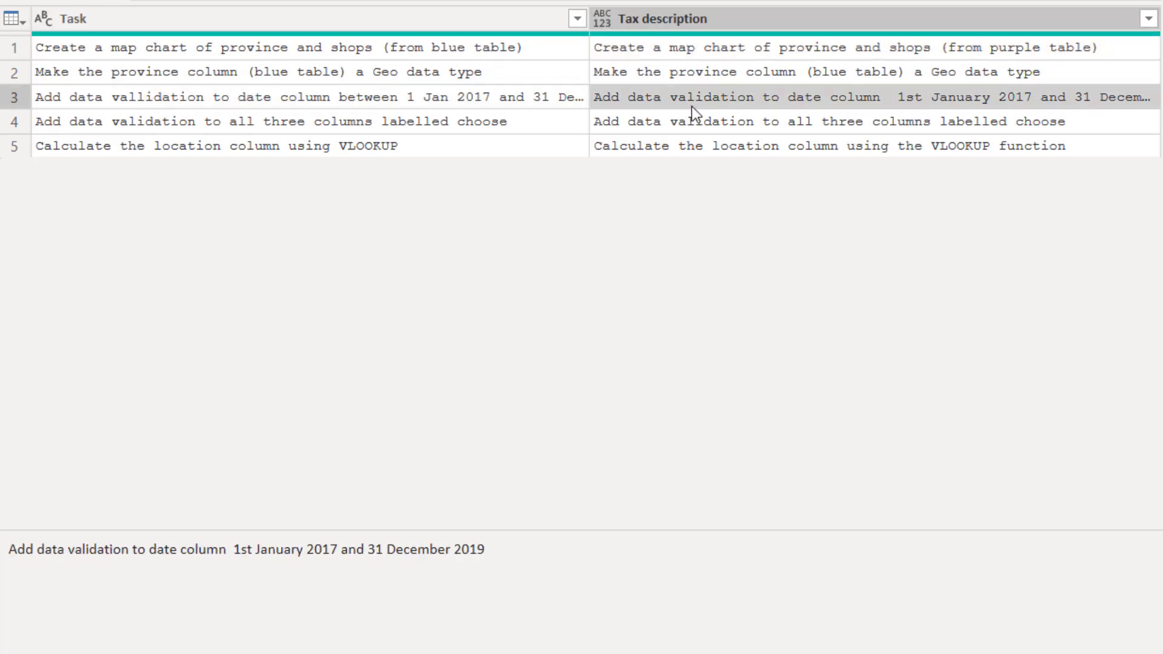
pyautogui.click(375, 99)
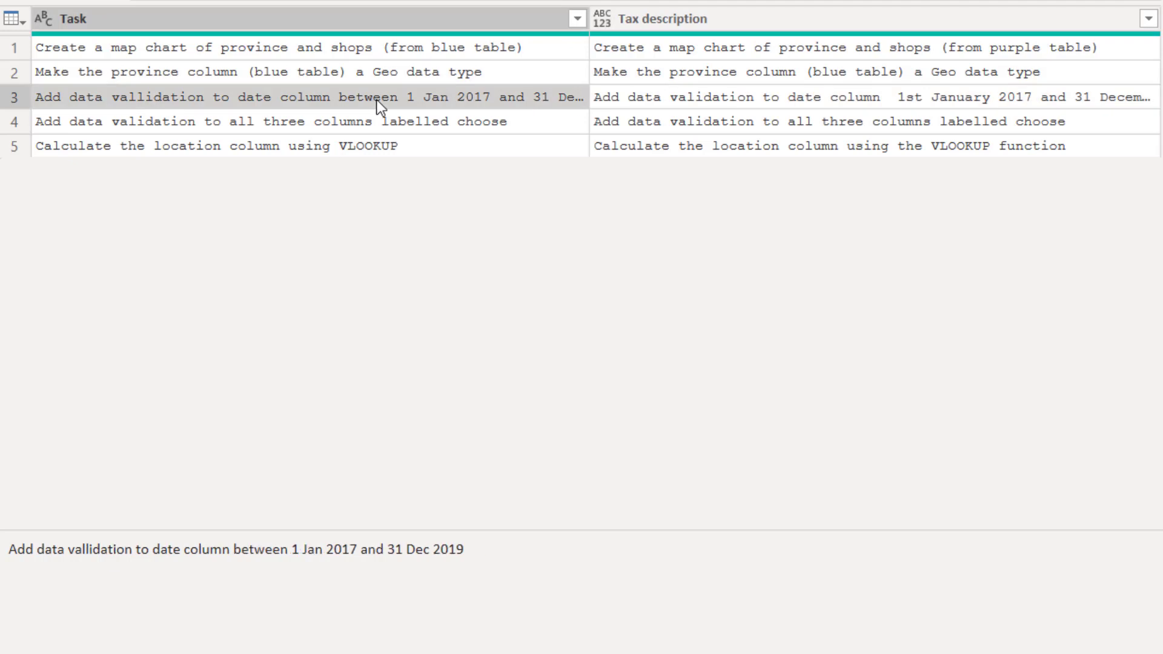
pyautogui.click(887, 96)
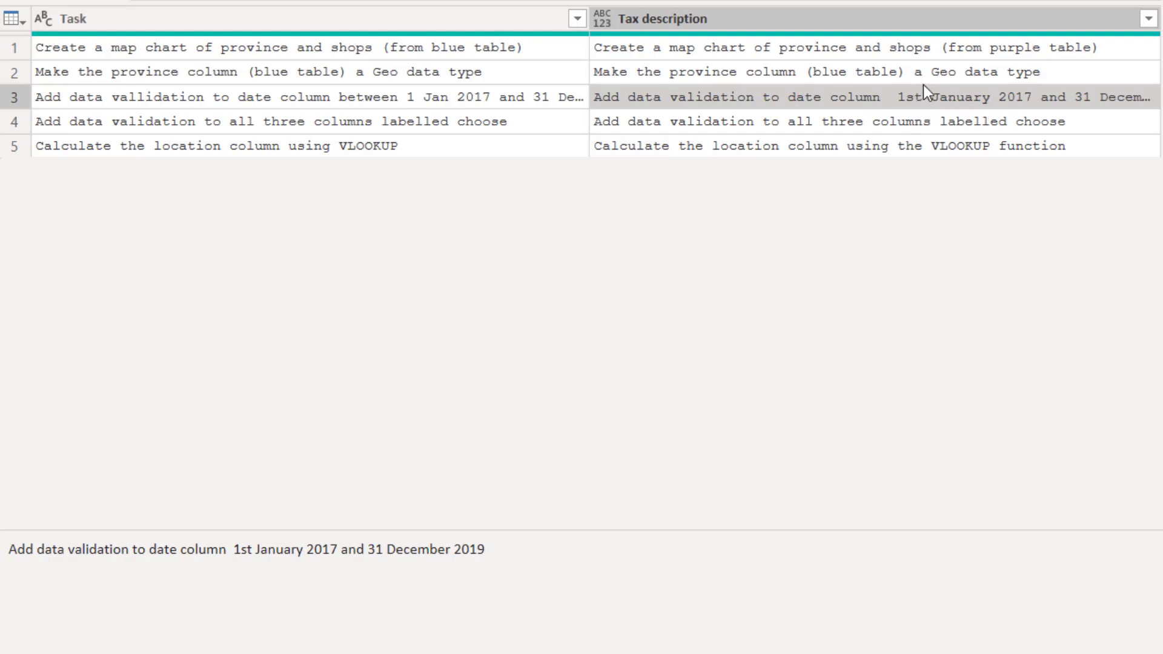
pyautogui.click(564, 101)
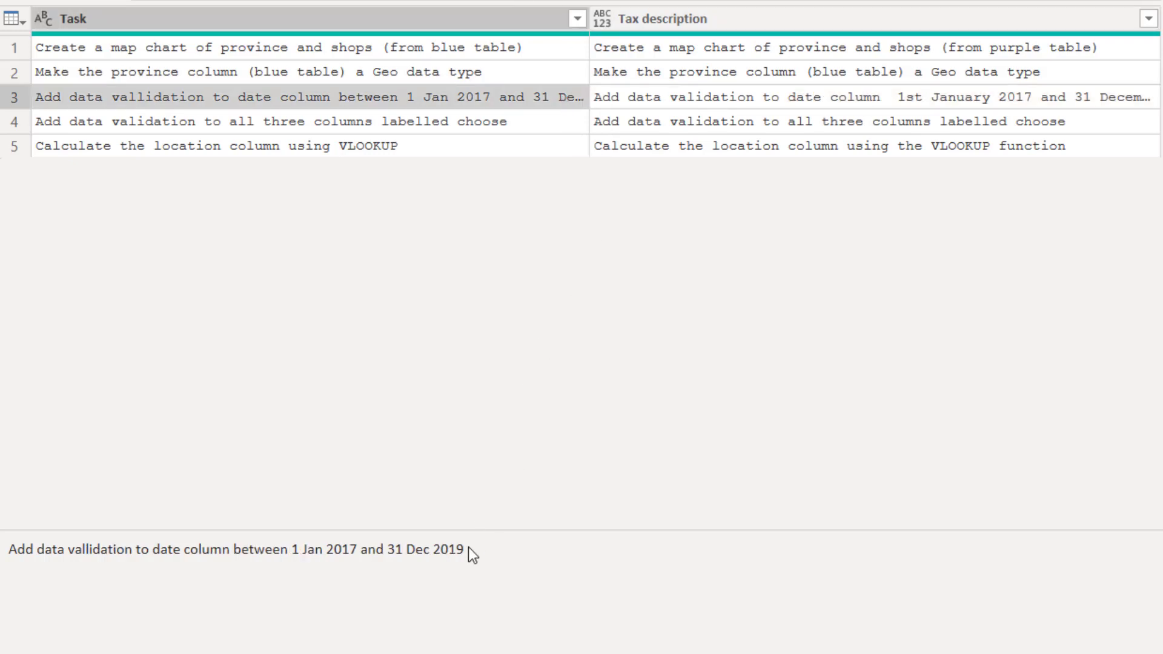
pyautogui.click(1089, 106)
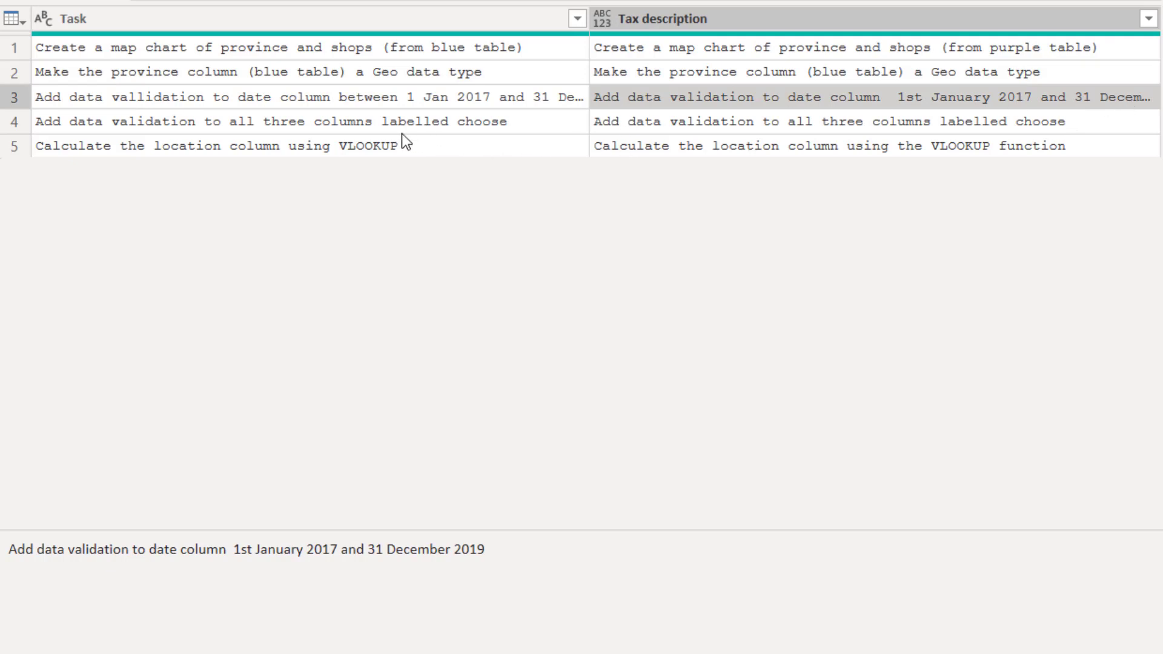
pyautogui.click(339, 148)
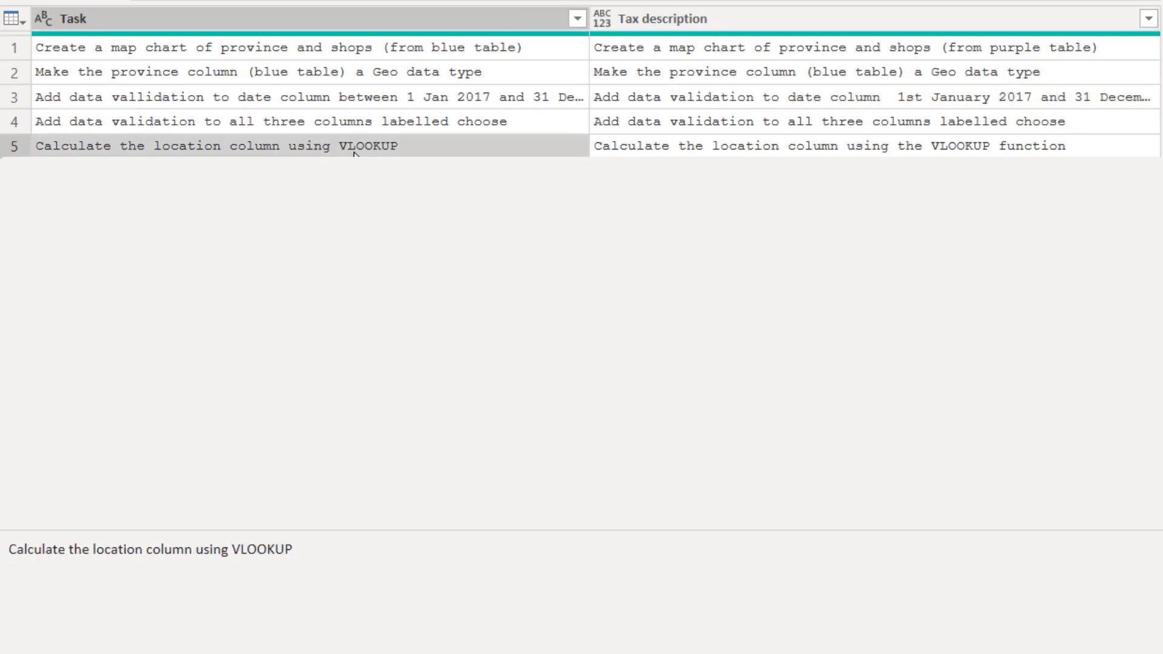
pyautogui.click(919, 154)
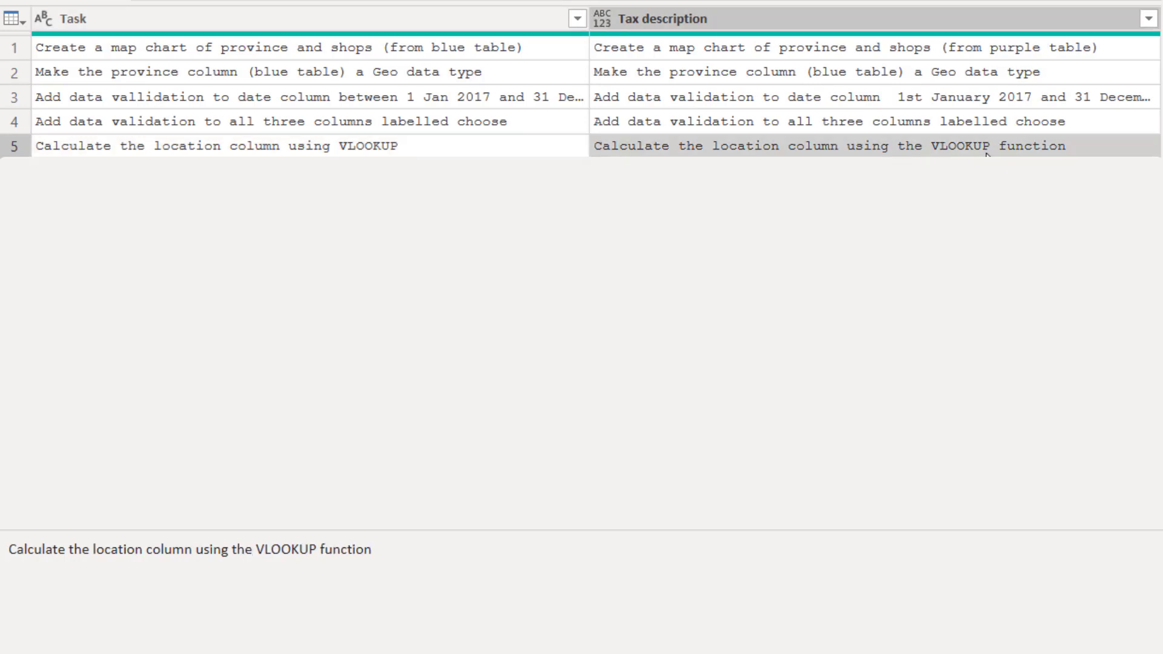
pyautogui.click(315, 170)
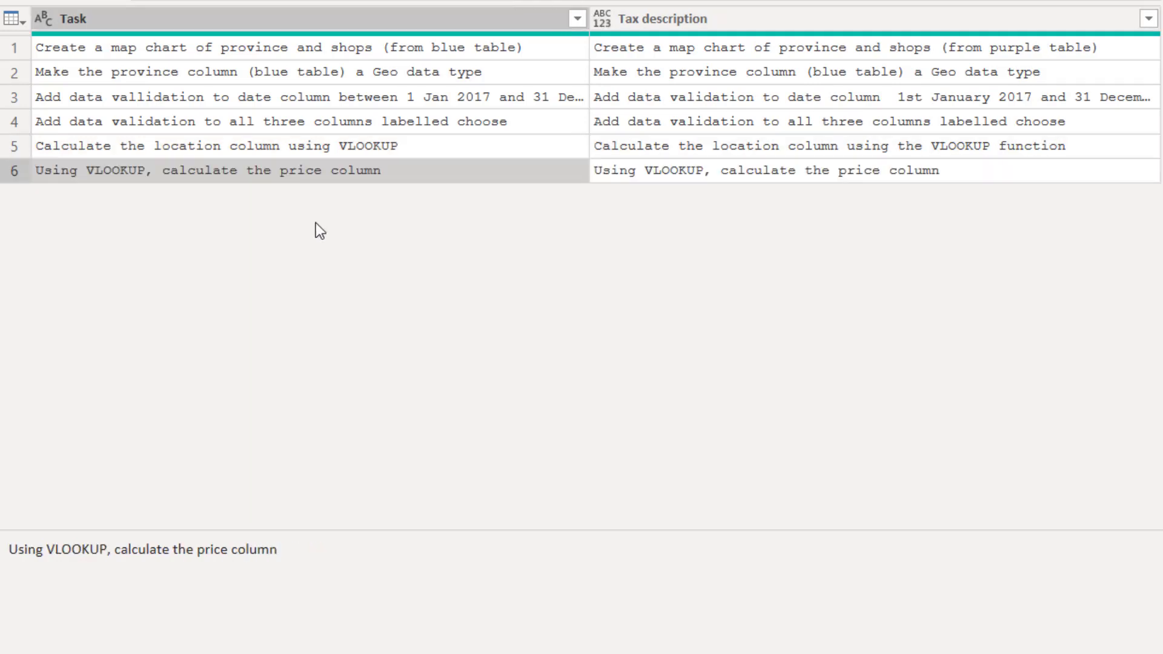
pyautogui.click(706, 180)
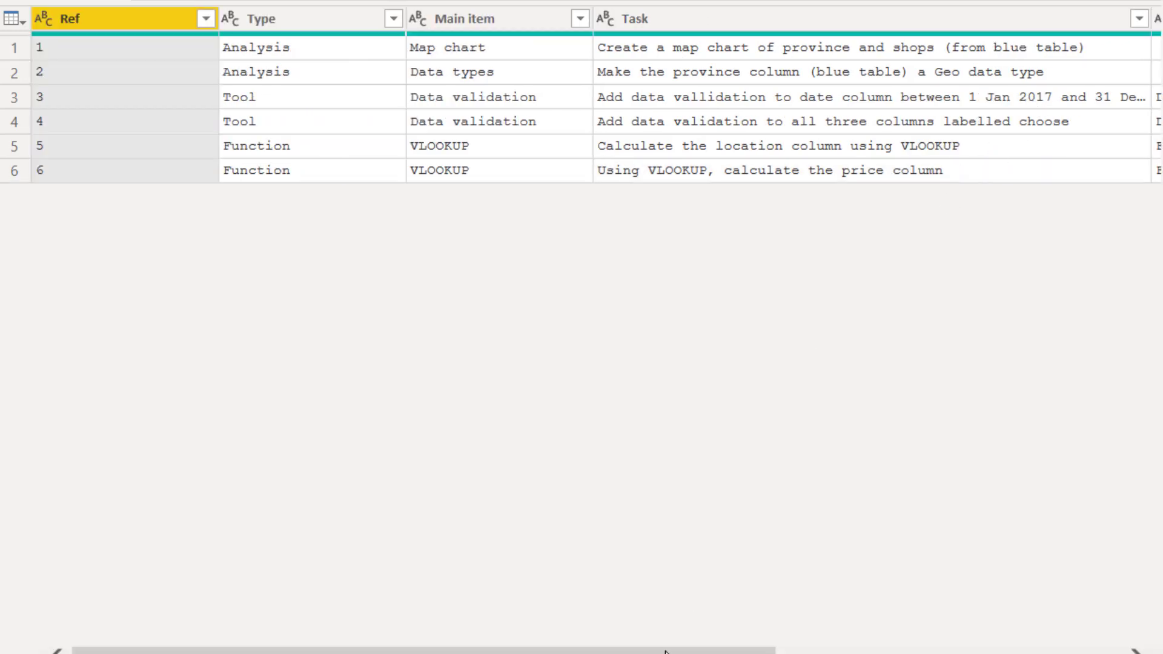
pyautogui.moveTo(679, 649); pyautogui.dragTo(1024, 650)
pyautogui.click(1055, 96)
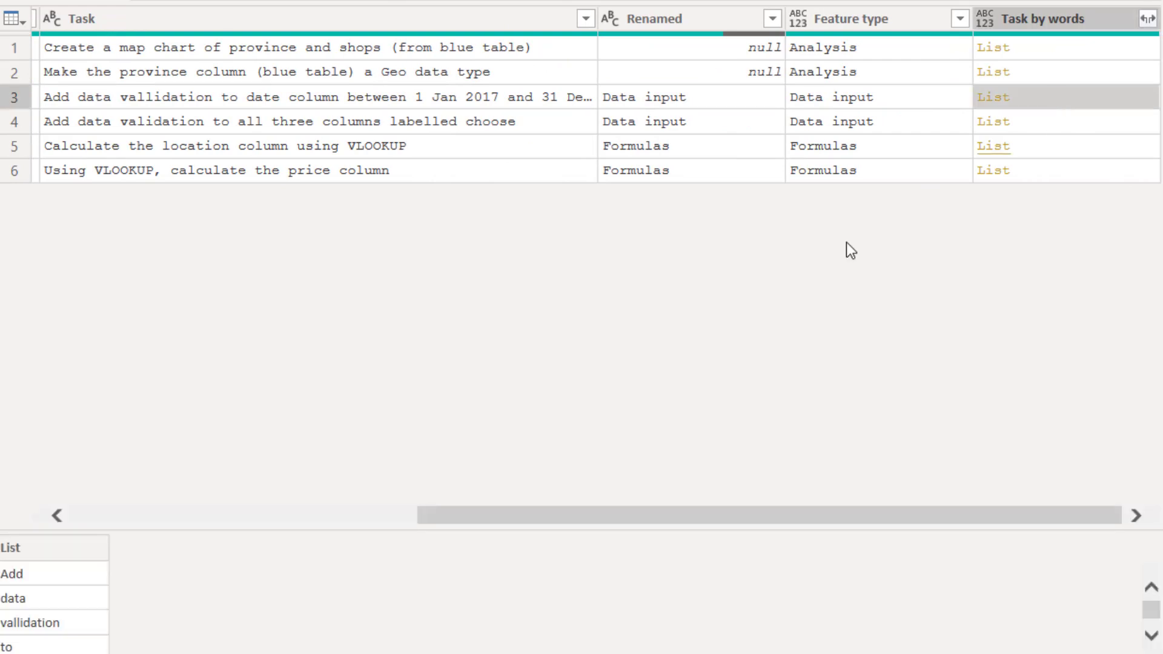
pyautogui.scroll(-3, 52, 598)
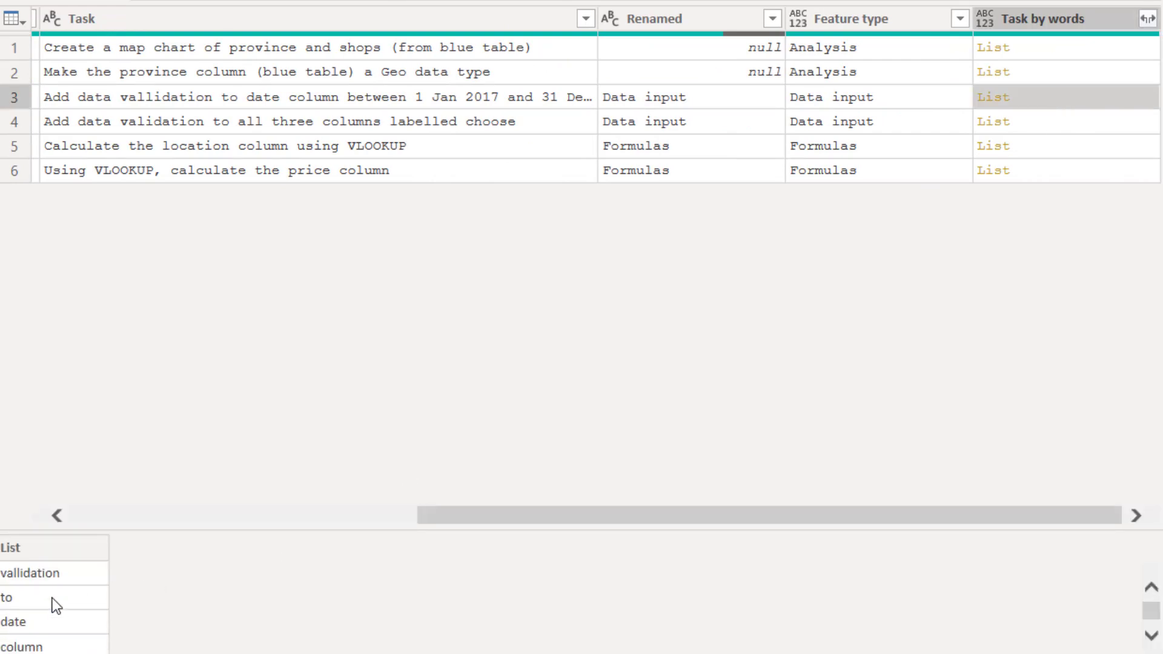
pyautogui.click(1049, 75)
pyautogui.scroll(-2, 92, 585)
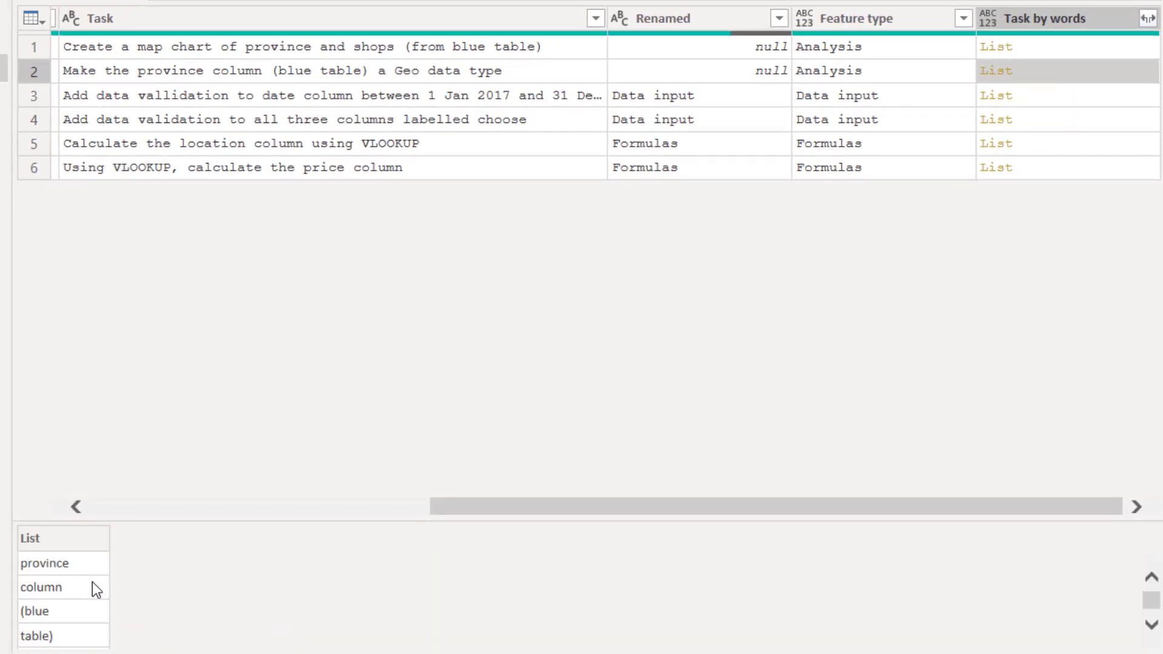
pyautogui.scroll(1, 96, 605)
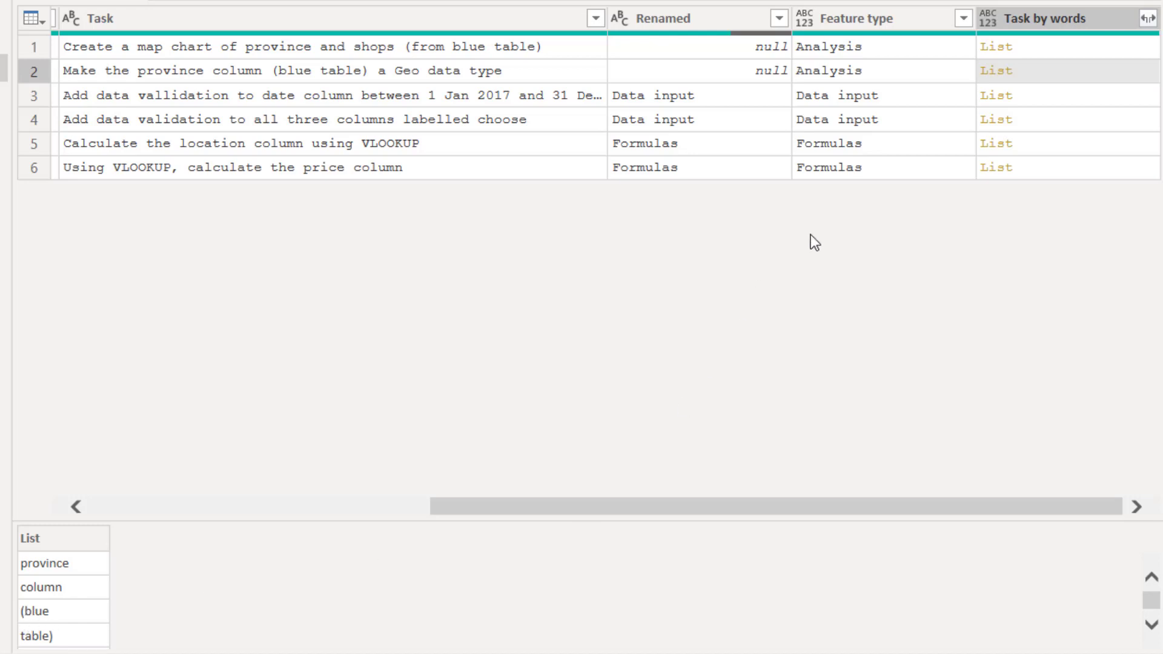
pyautogui.click(1037, 174)
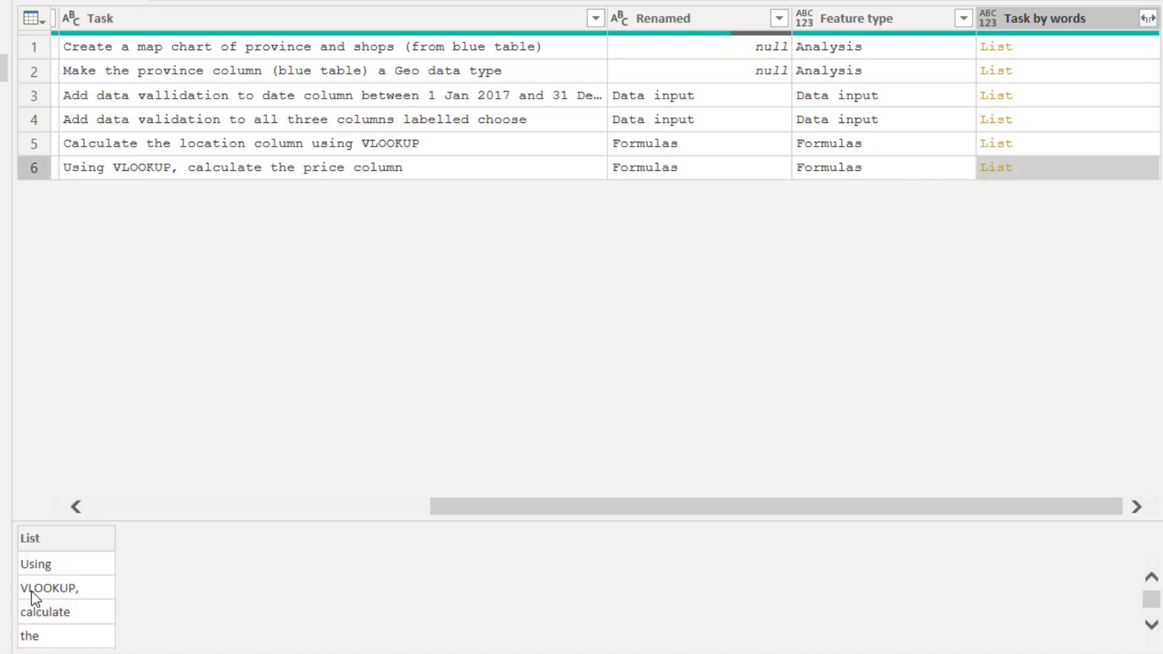
pyautogui.click(1070, 95)
pyautogui.scroll(-3, 60, 612)
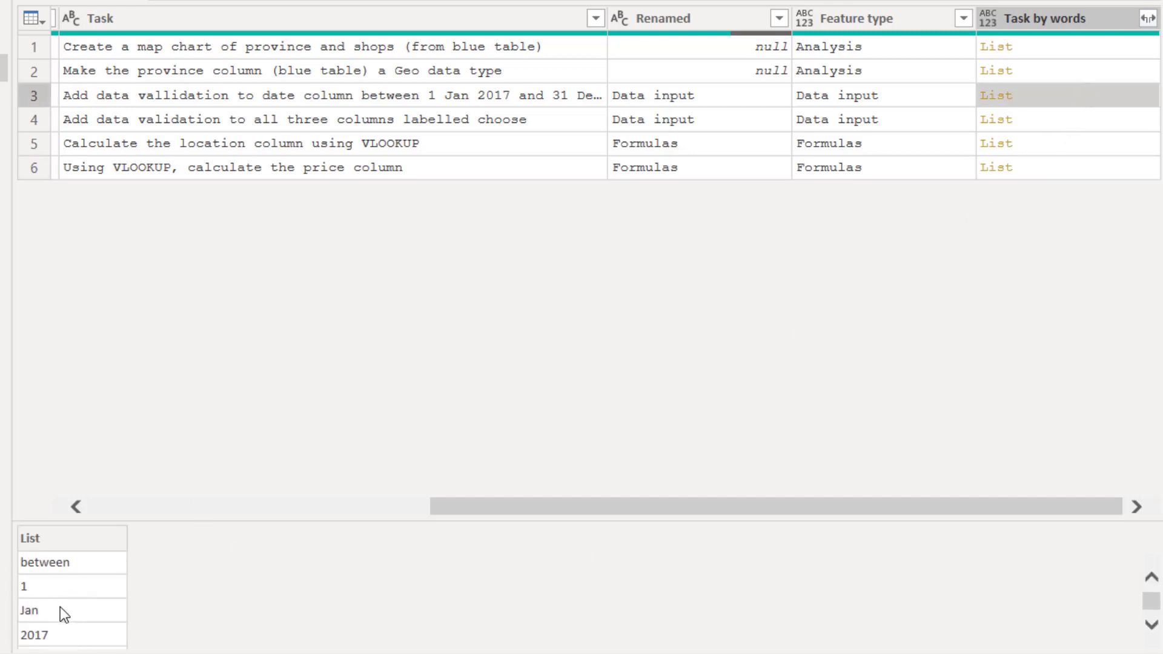
pyautogui.scroll(-2, 60, 612)
pyautogui.scroll(2, 36, 618)
pyautogui.click(557, 97)
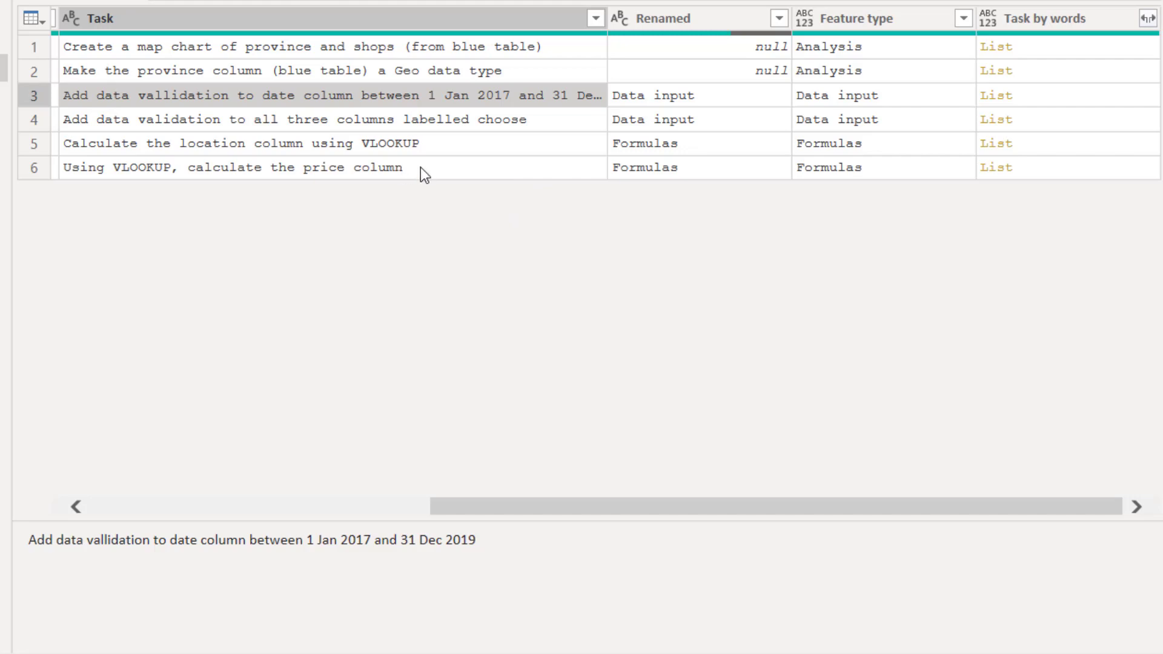
# - Insert a Replace Values step after Added Conditional Column replacing ',' with ' ,' in Task
pyautogui.click(1060, 345)
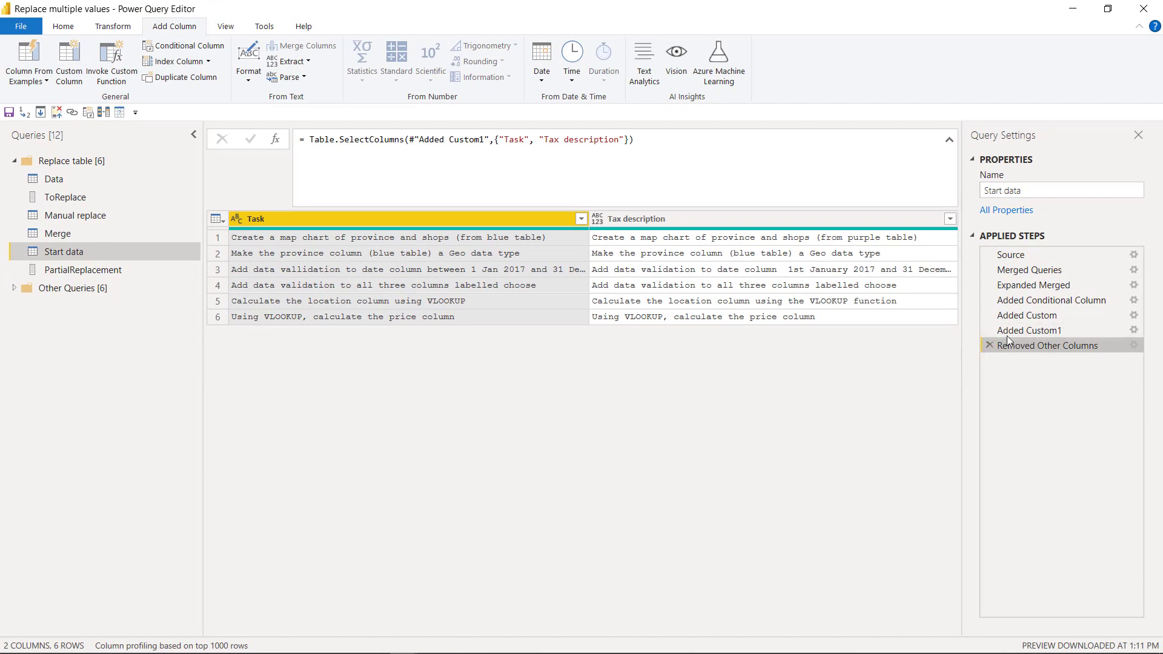
pyautogui.click(1031, 300)
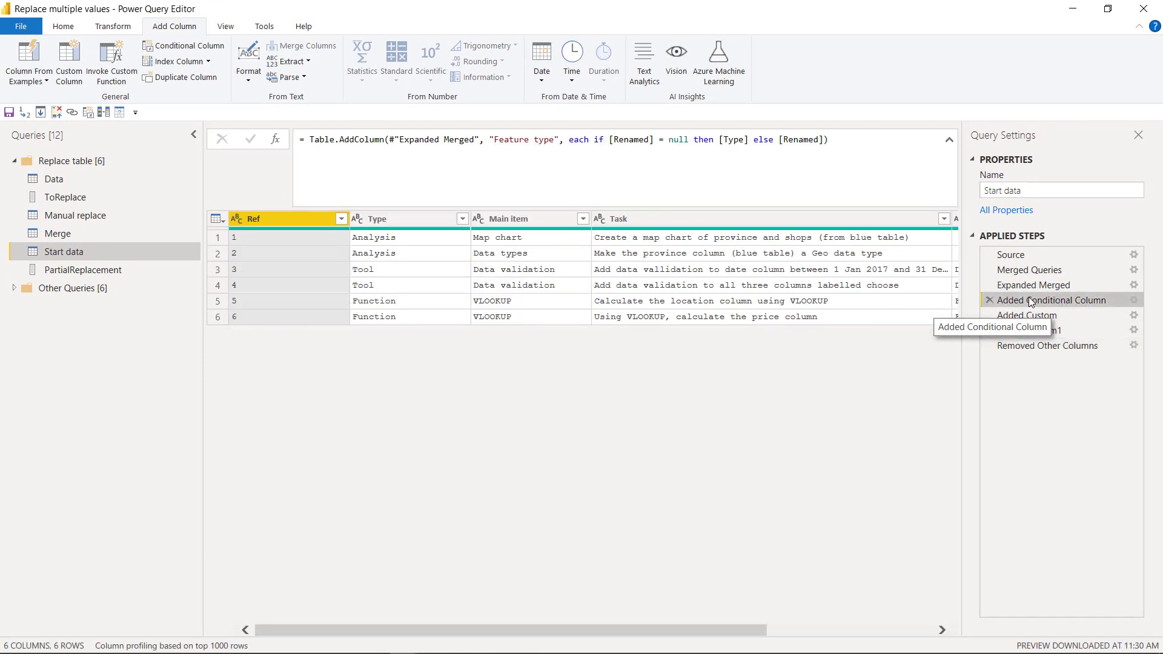
pyautogui.click(661, 220)
pyautogui.rightClick(637, 220)
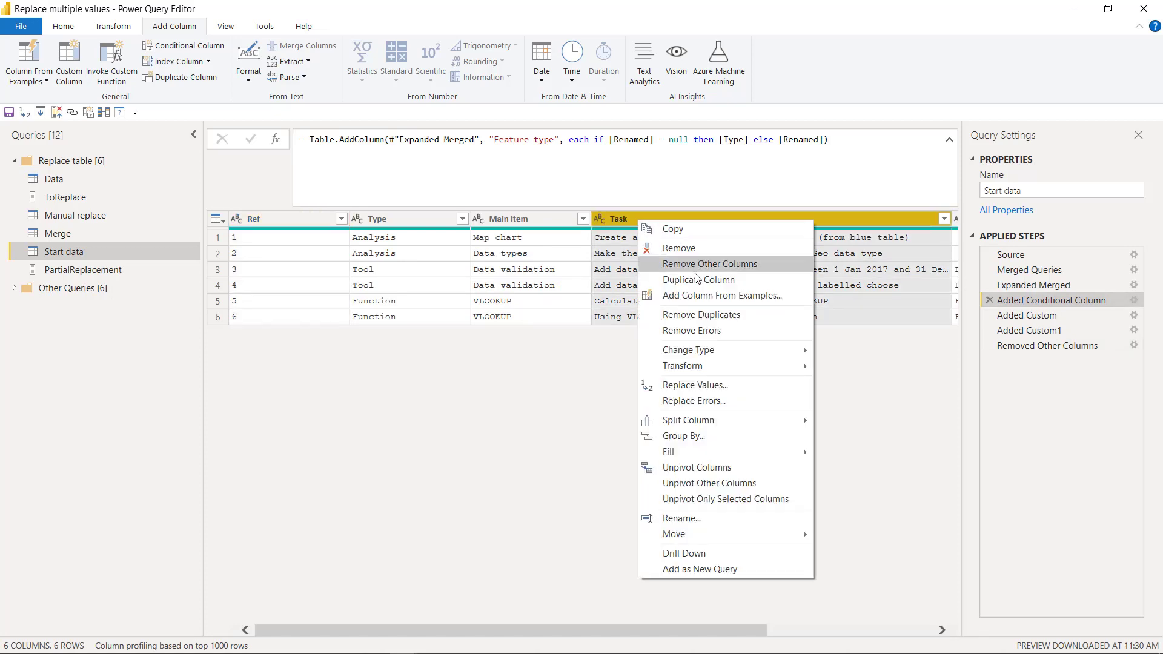
pyautogui.click(711, 386)
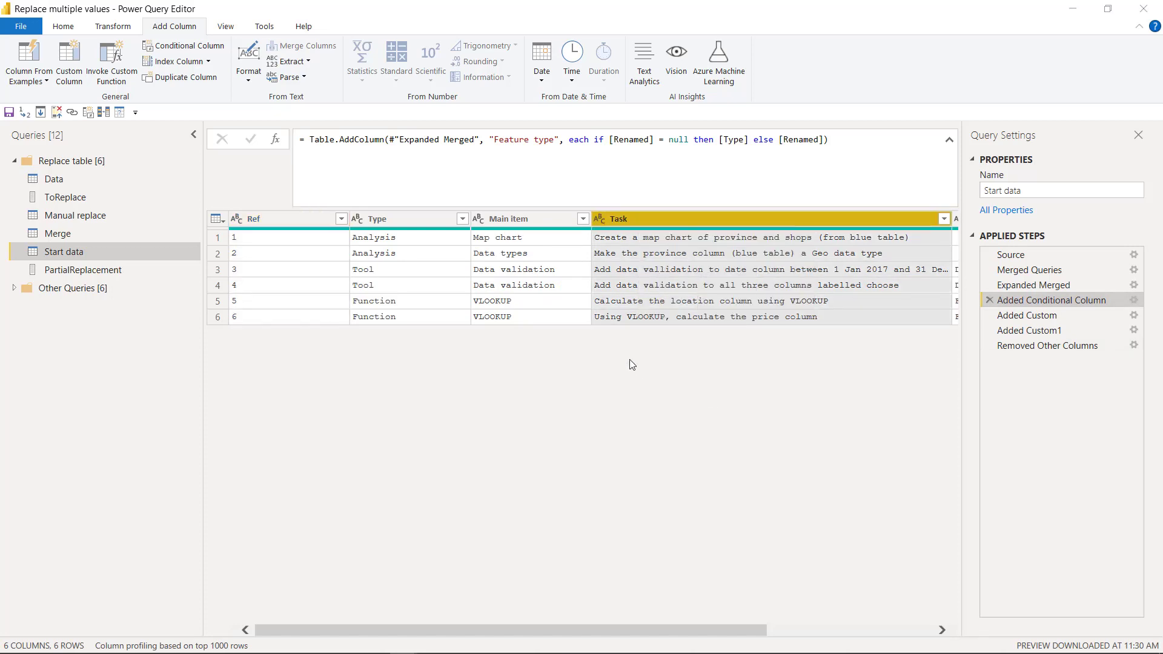
pyautogui.click(656, 367)
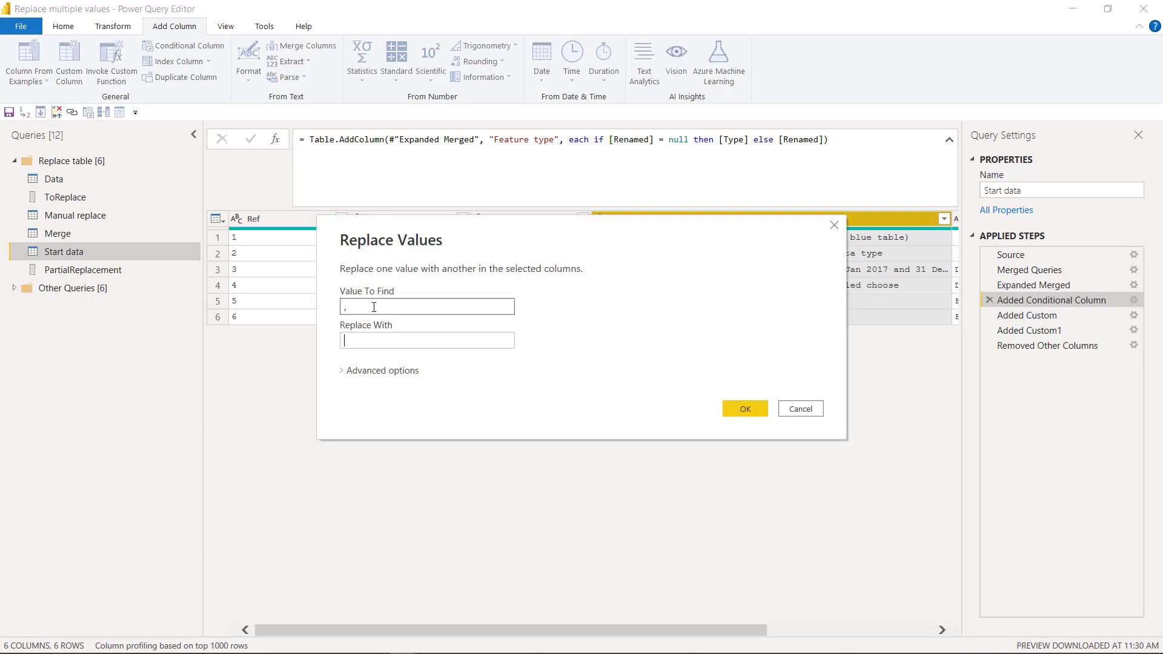
pyautogui.write(',')
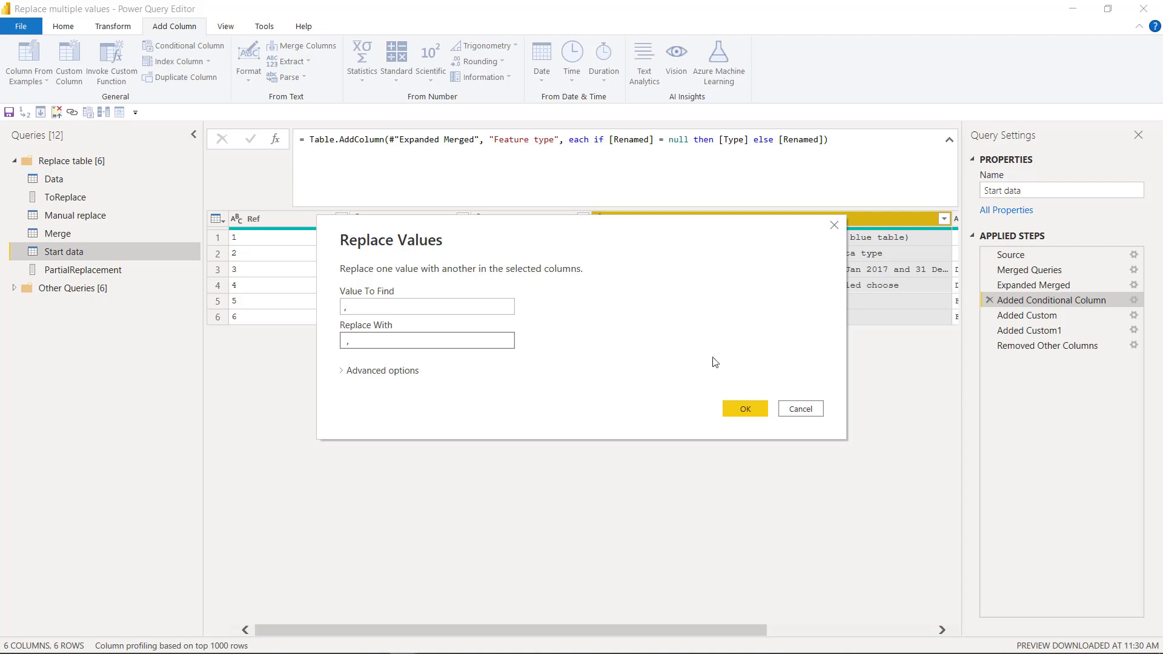
pyautogui.click(739, 409)
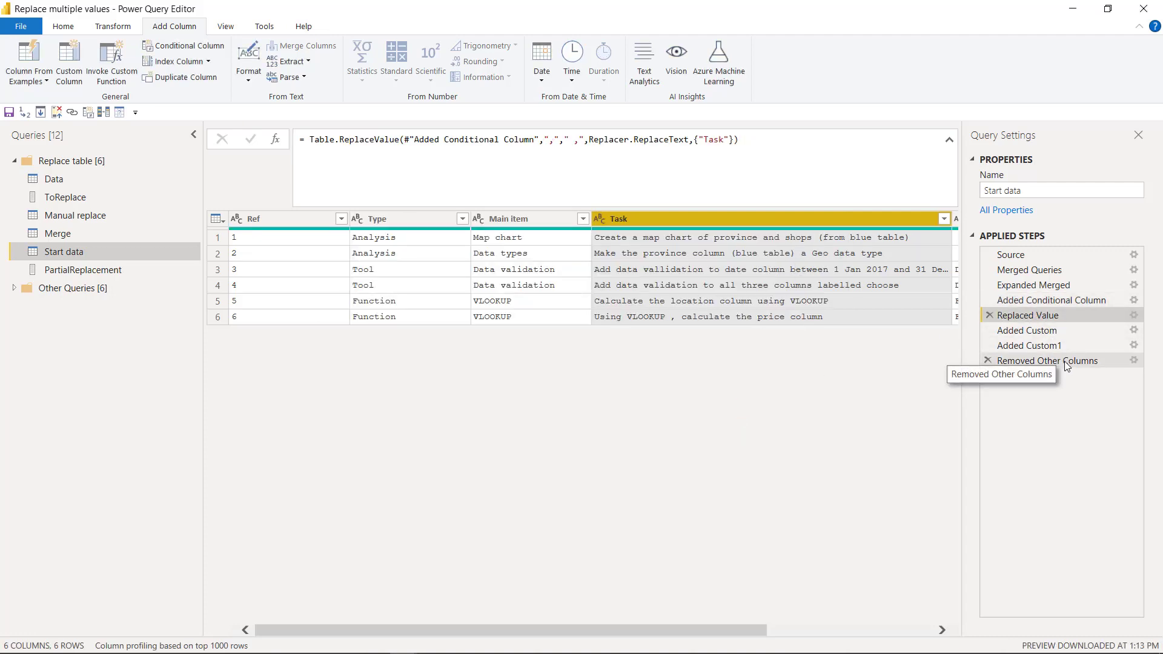
# - On the last step, replace double spaces with single spaces in Tax description
pyautogui.click(1066, 362)
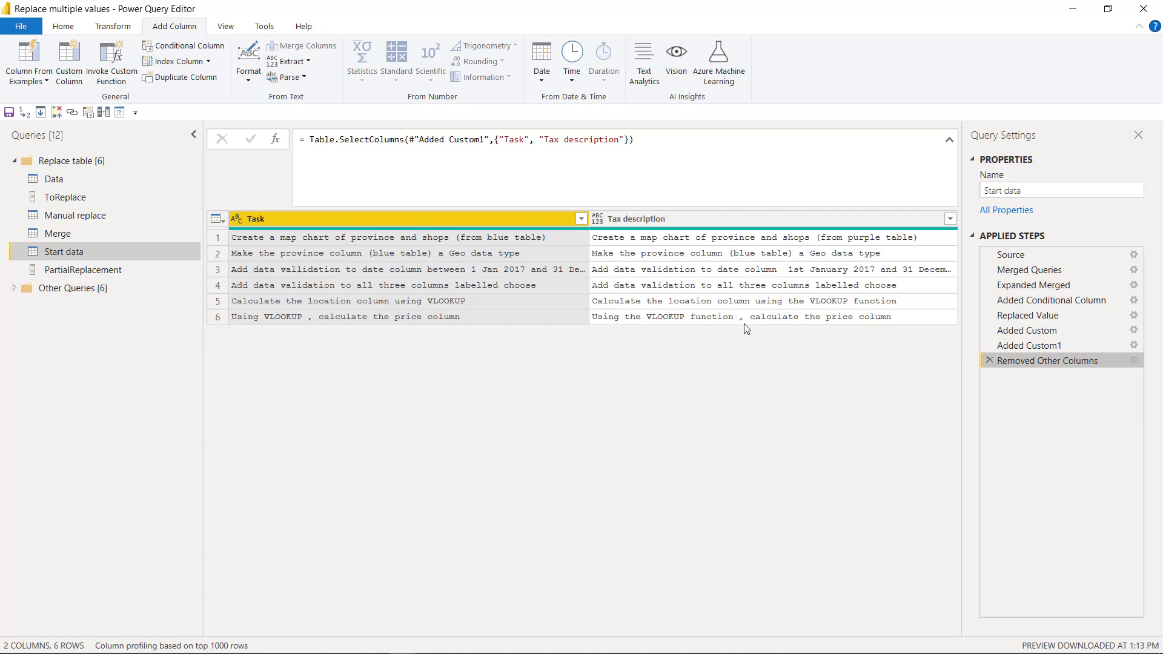
pyautogui.click(803, 220)
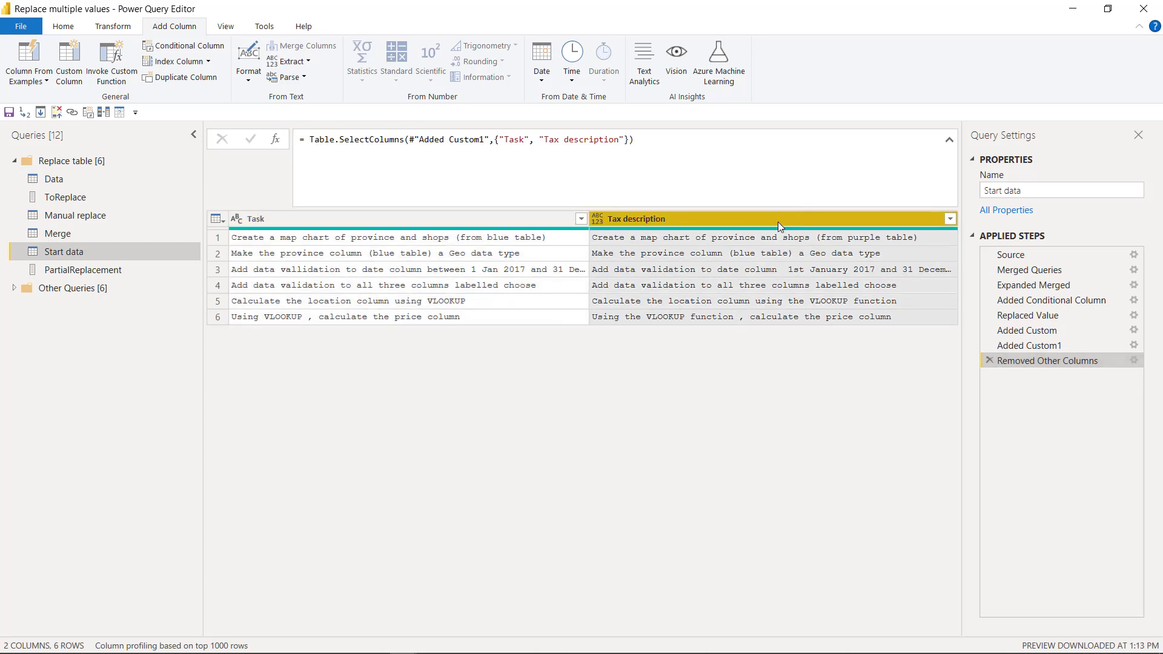
pyautogui.click(781, 271)
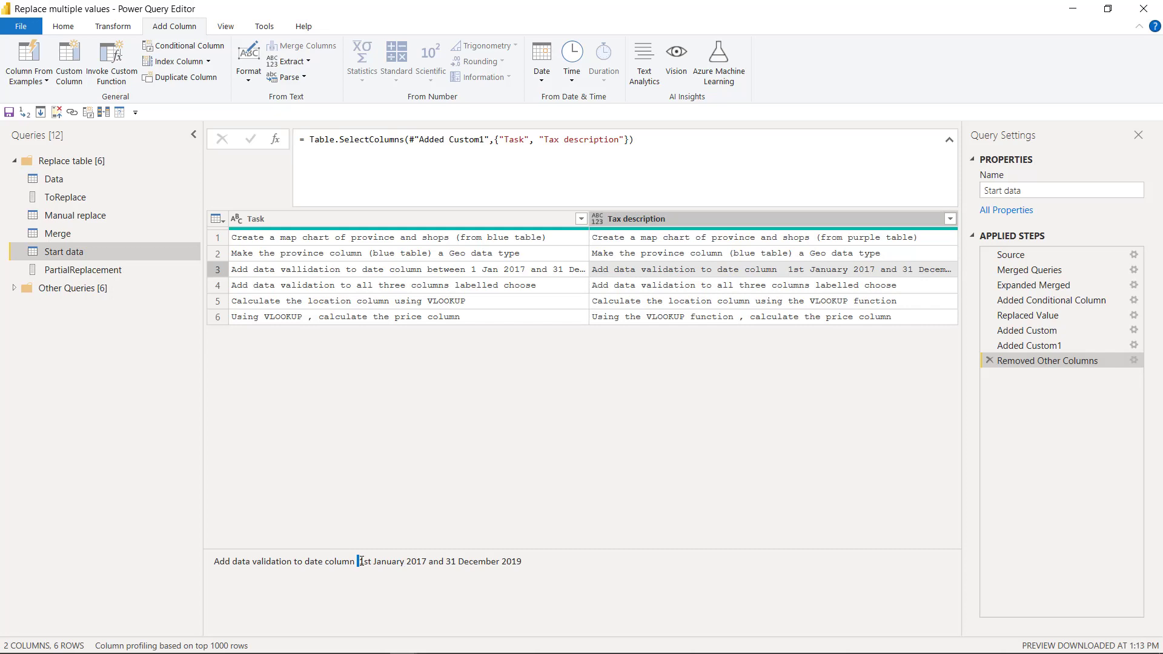
pyautogui.moveTo(359, 562); pyautogui.dragTo(355, 562)
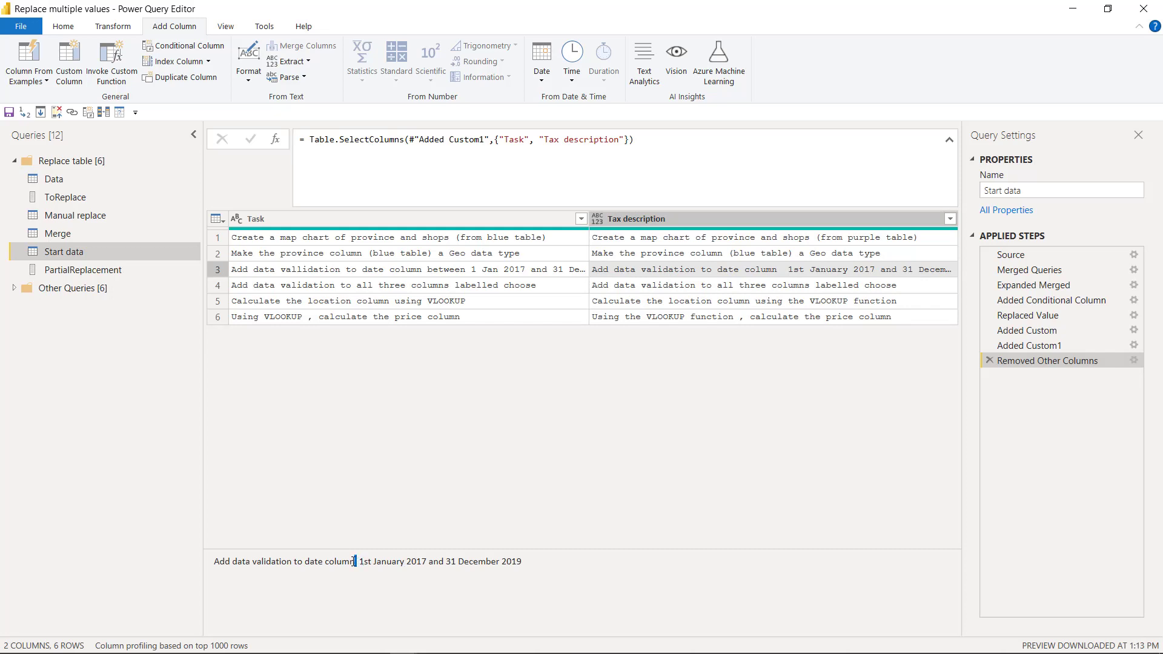
pyautogui.click(717, 220)
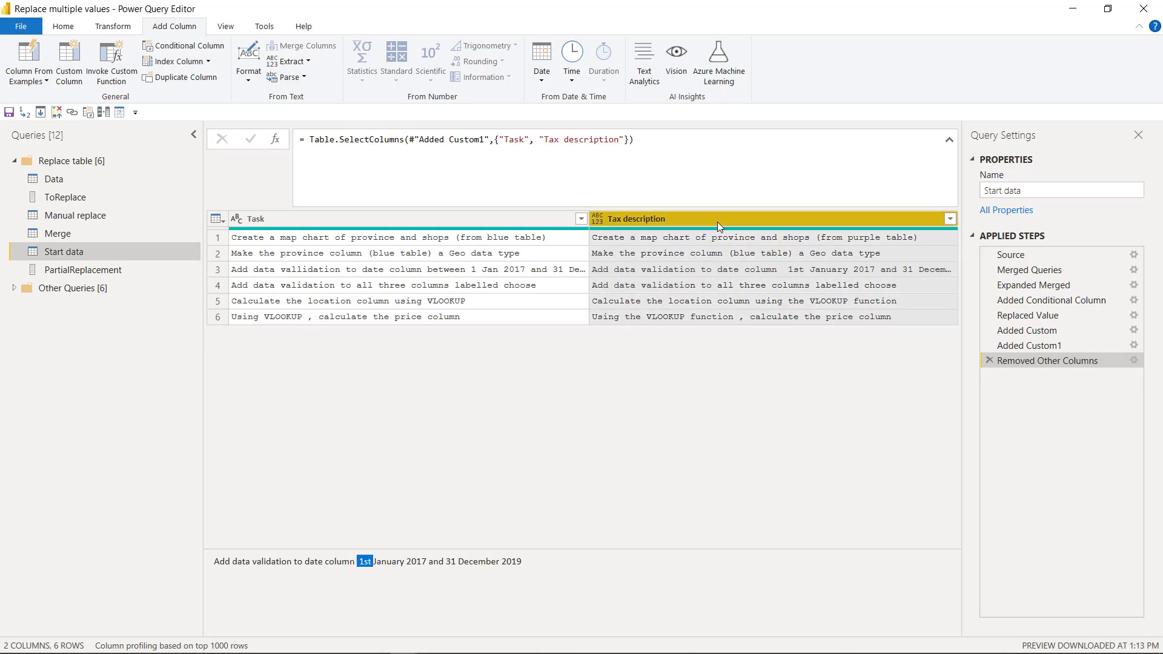
pyautogui.click(64, 26)
pyautogui.click(666, 77)
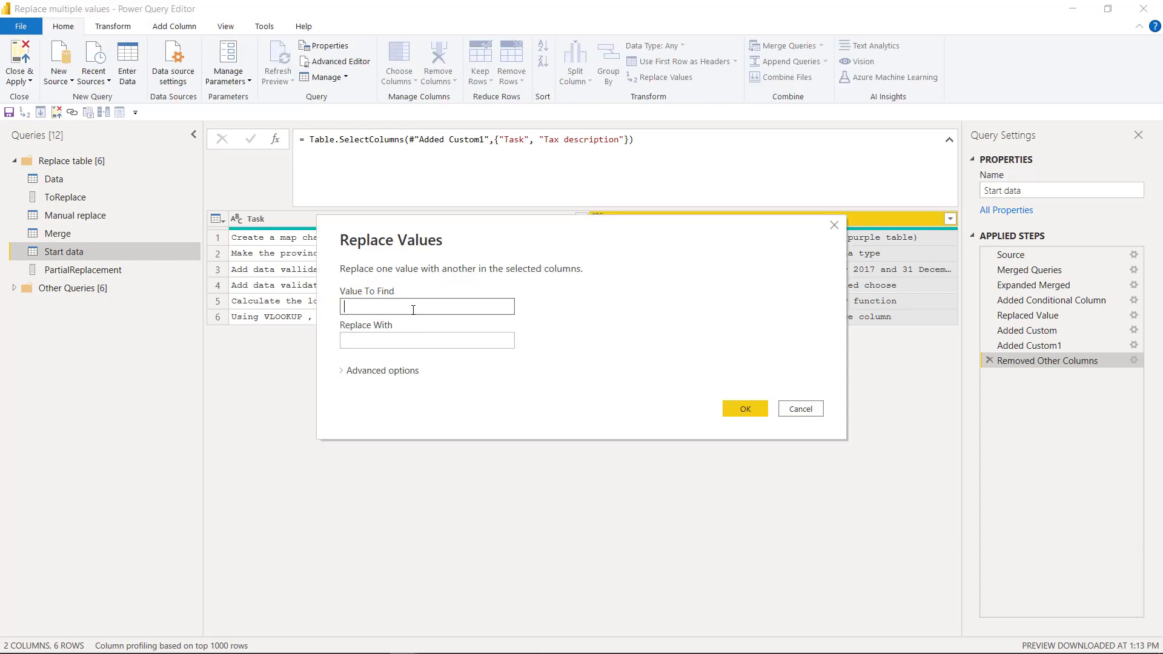
pyautogui.click(420, 345)
pyautogui.click(739, 408)
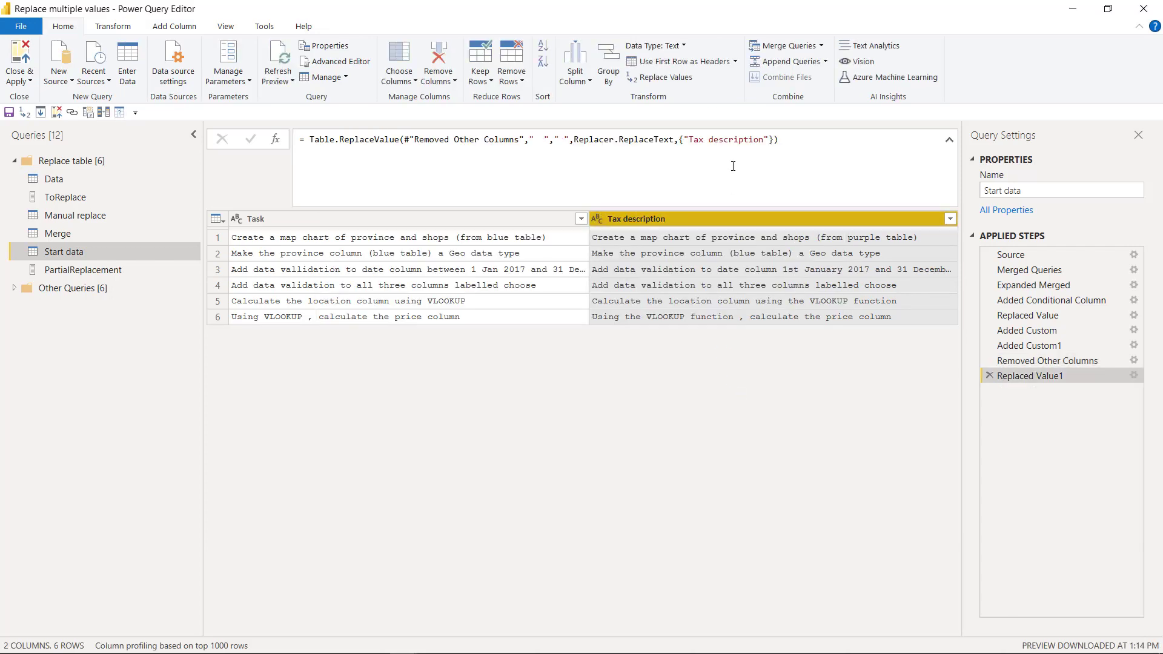
# - Replace ' ,' with ',' in Tax description to drop spaces before commas
pyautogui.click(670, 78)
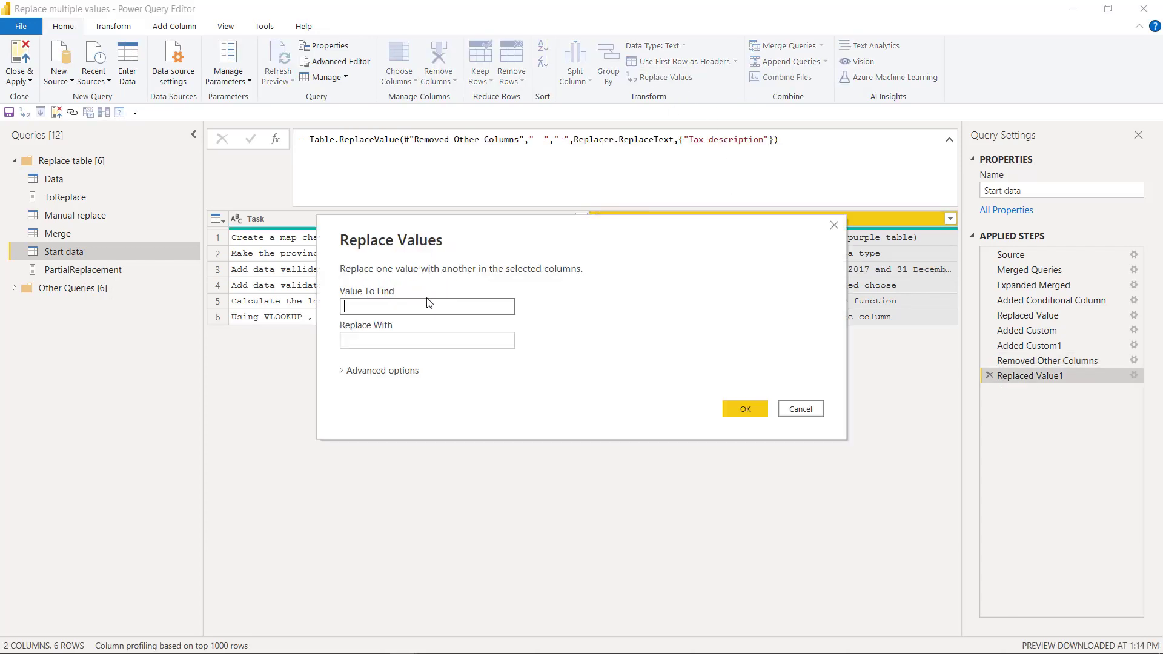
pyautogui.write(',')
pyautogui.click(440, 341)
pyautogui.write(',')
pyautogui.click(749, 407)
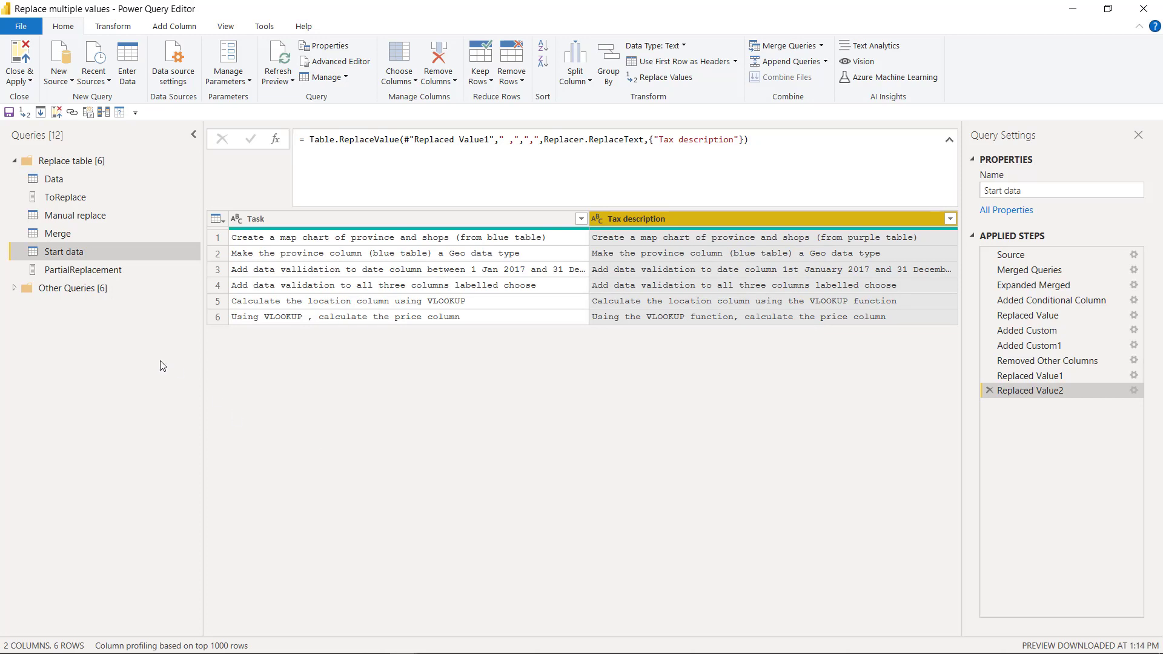
# - Show PartialReplacement's Source step and select its From and To columns
pyautogui.click(114, 273)
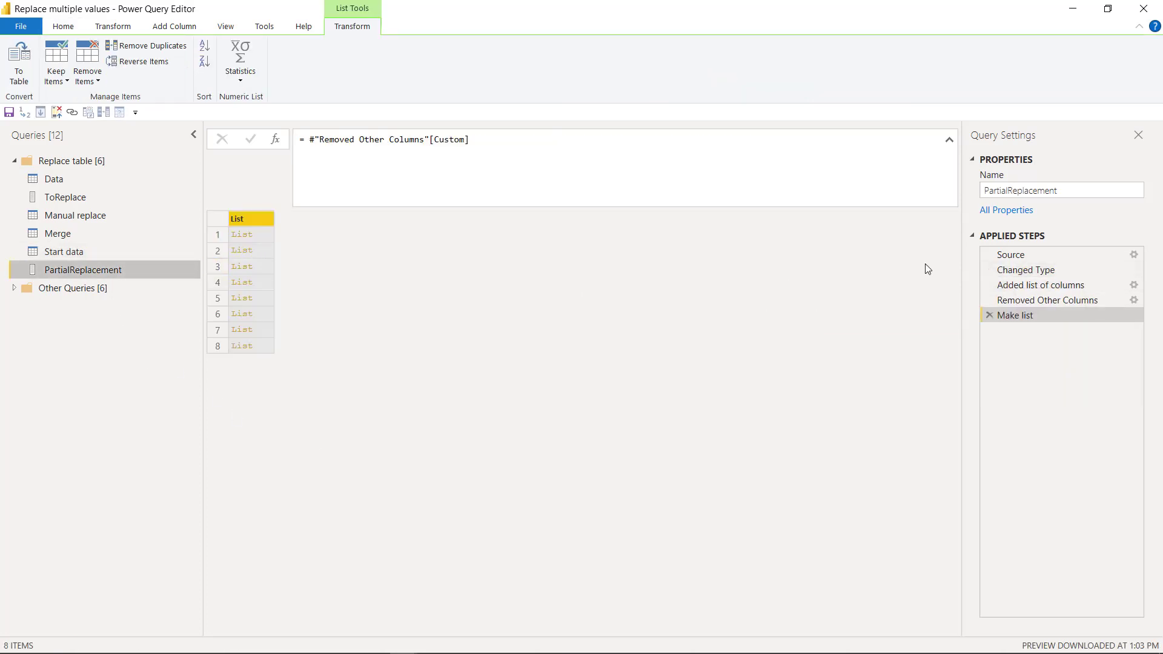
pyautogui.click(1017, 255)
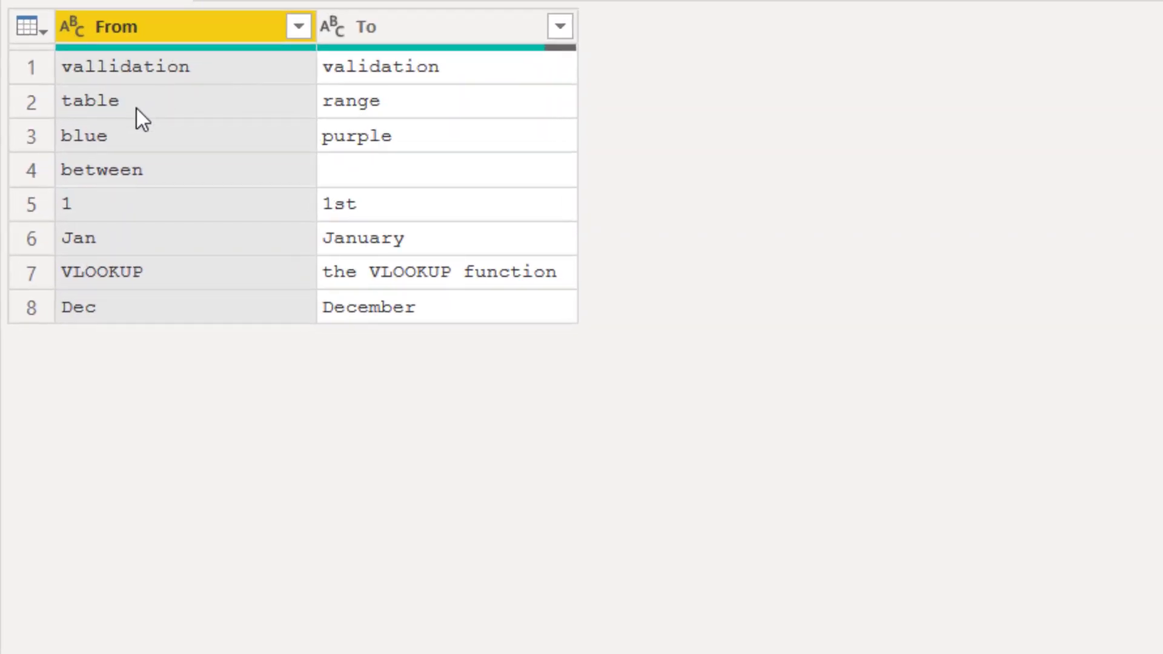
pyautogui.click(391, 72)
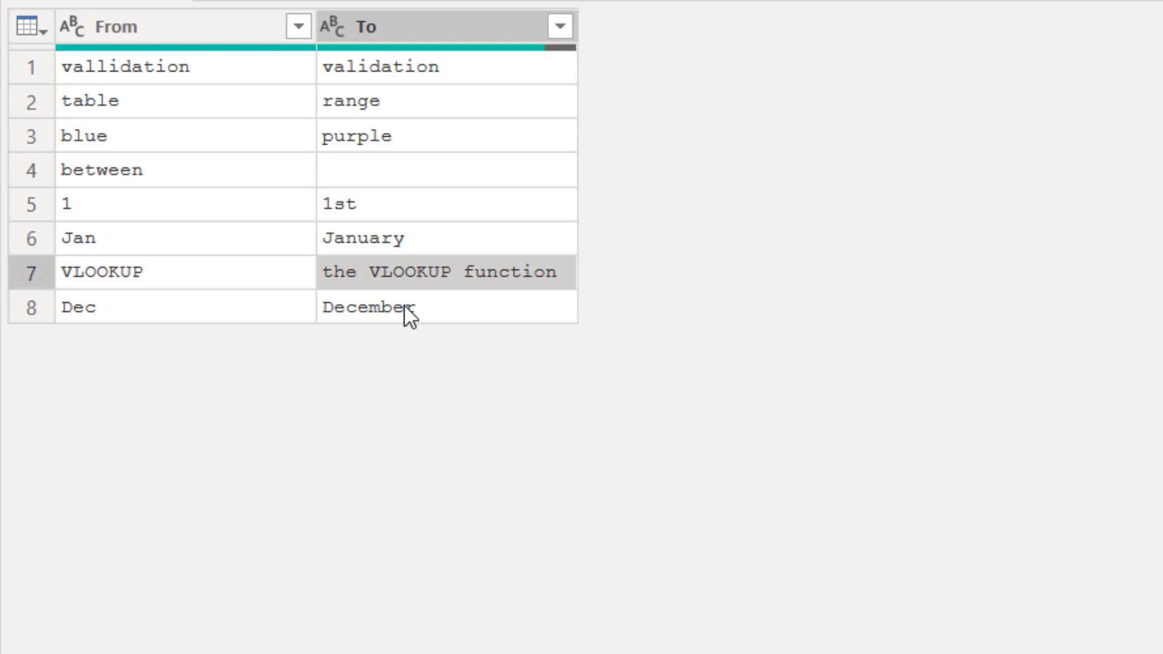
pyautogui.click(219, 24)
pyautogui.click(441, 35)
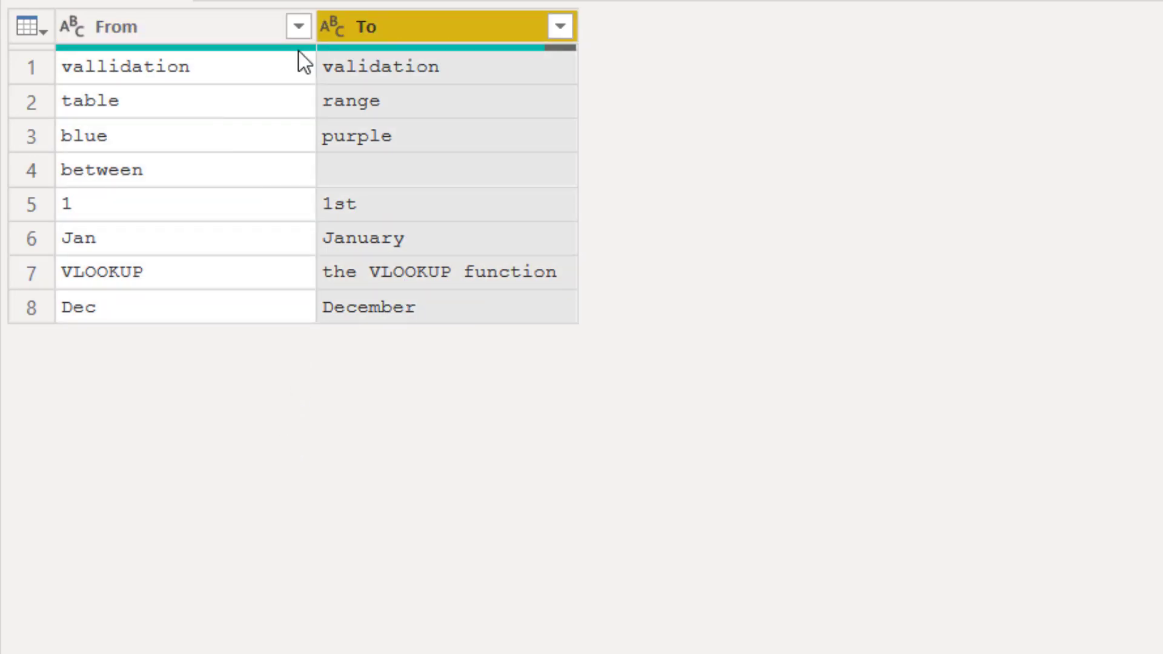
pyautogui.click(187, 38)
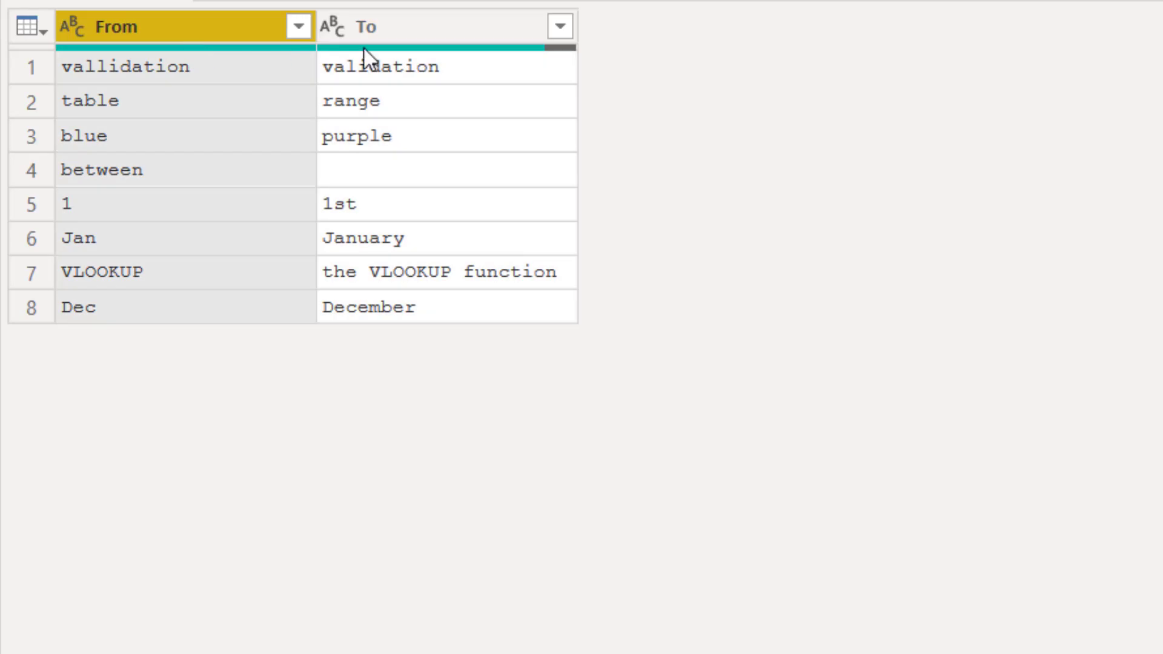
pyautogui.click(448, 36)
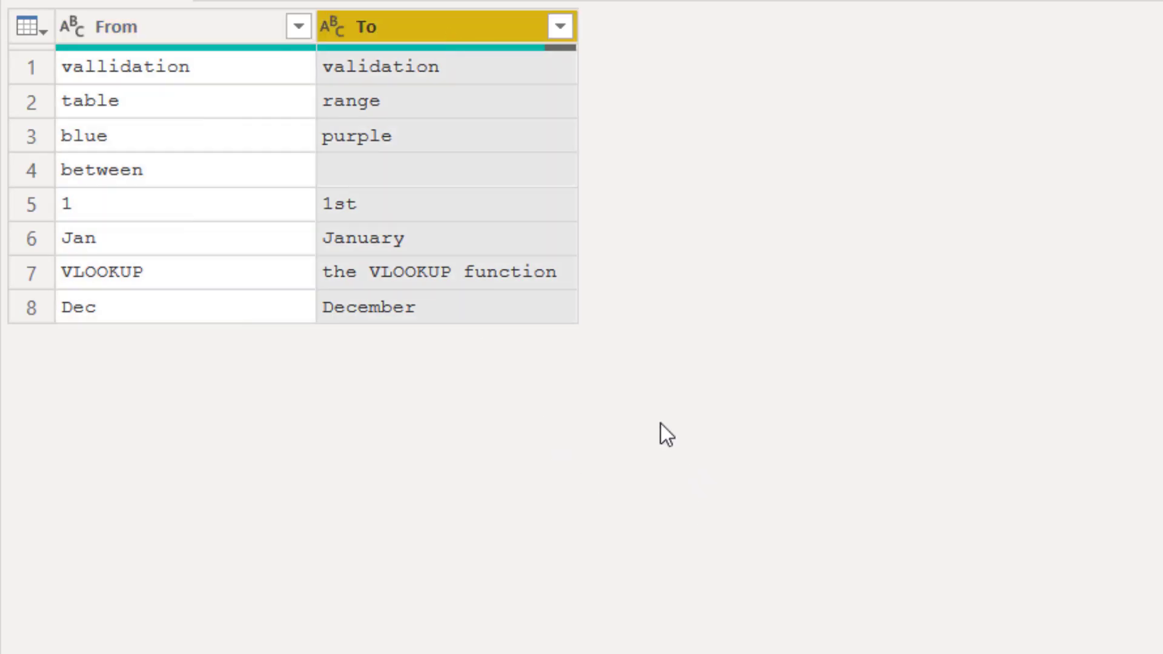